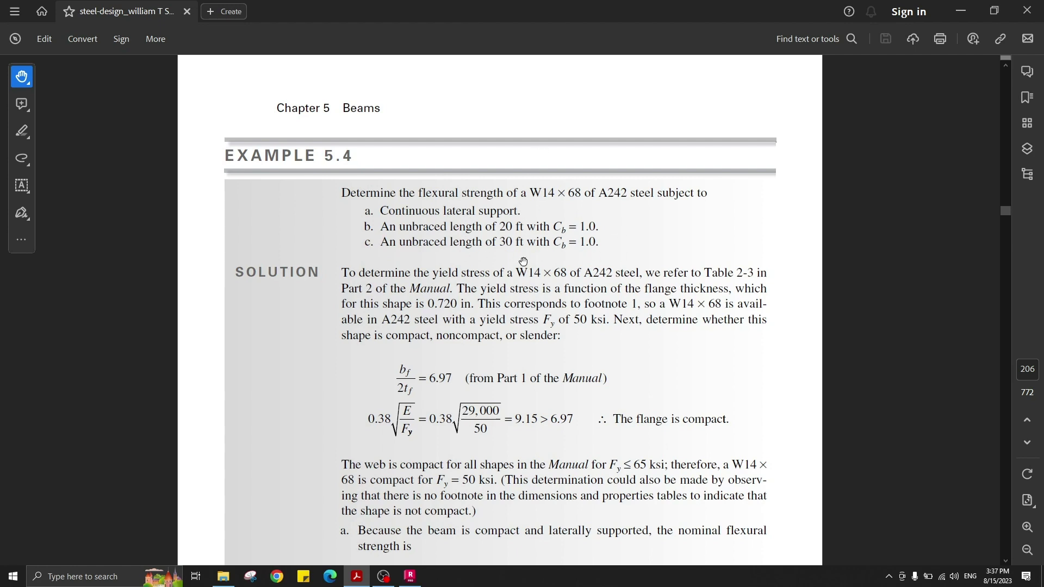
# Check the lateral-torsional buckling theory before Example 5.4, then switch to Robot Structural Analysis and create a new 2D frame project.
pyautogui.scroll(10, 521, 246)
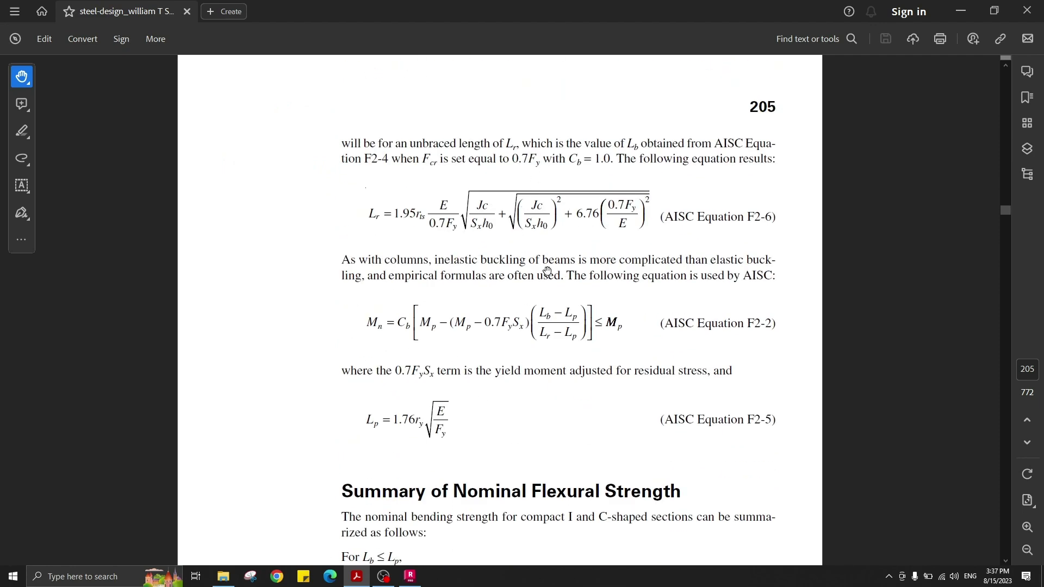
pyautogui.scroll(15, 578, 150)
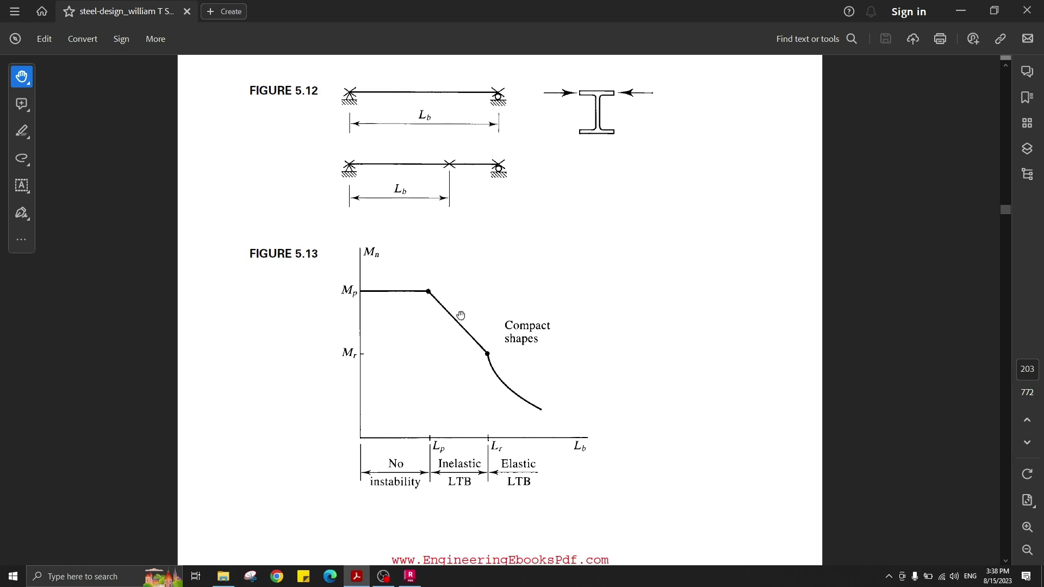
pyautogui.click(412, 578)
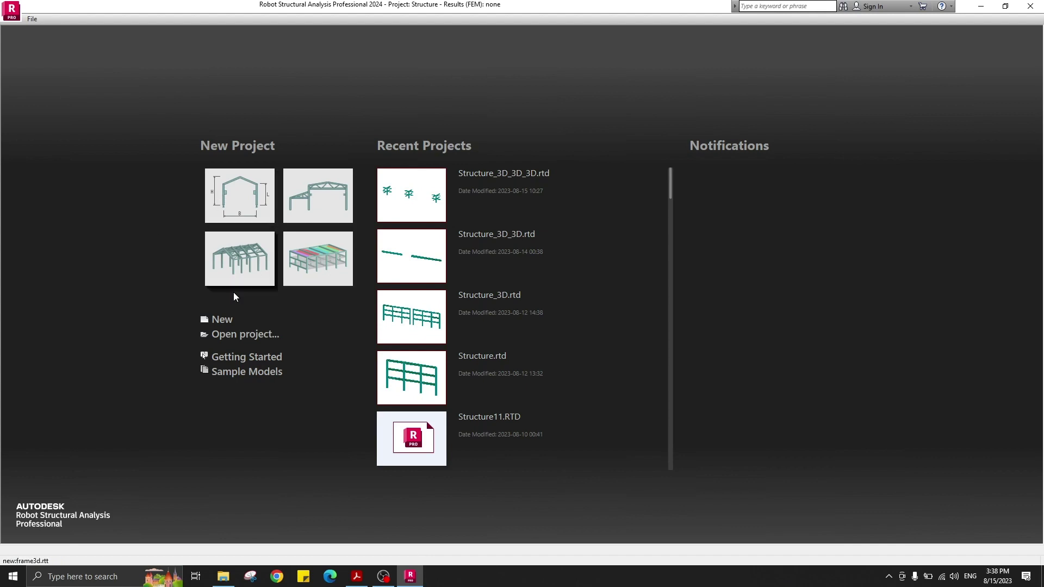
pyautogui.click(219, 321)
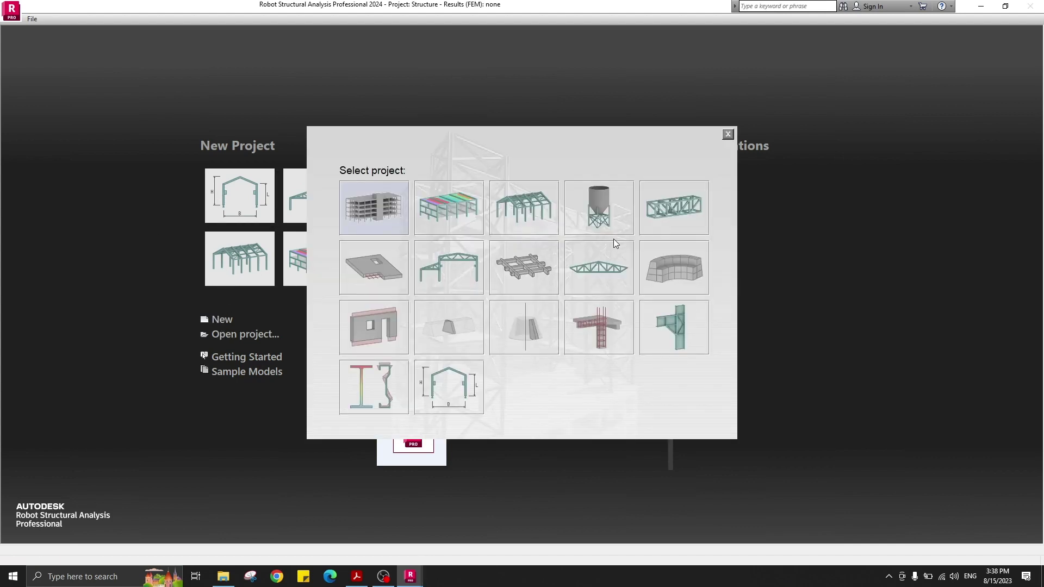
pyautogui.click(442, 263)
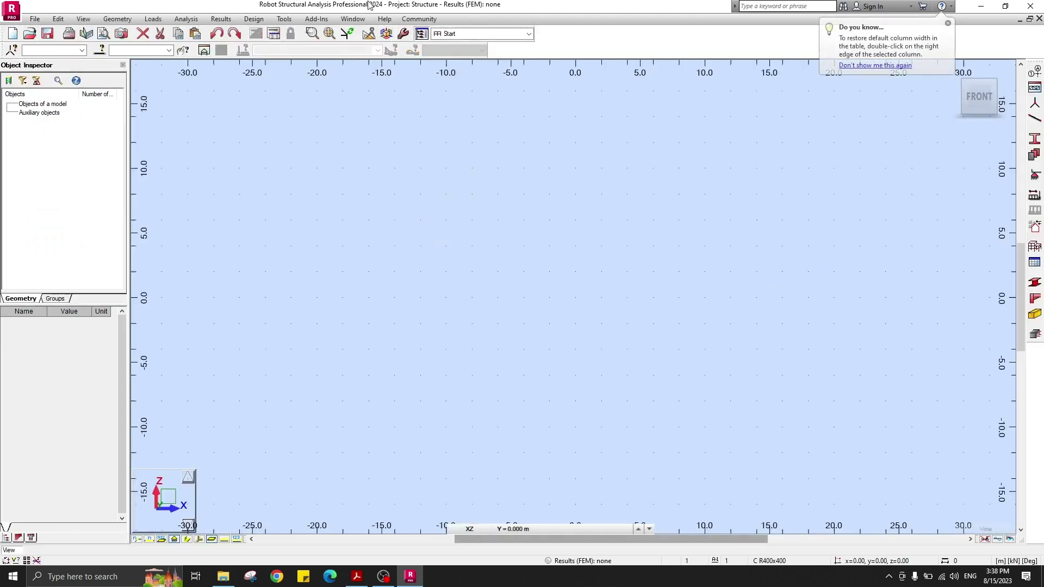
# Open the job preferences and set the default units to Imperial.
pyautogui.click(402, 34)
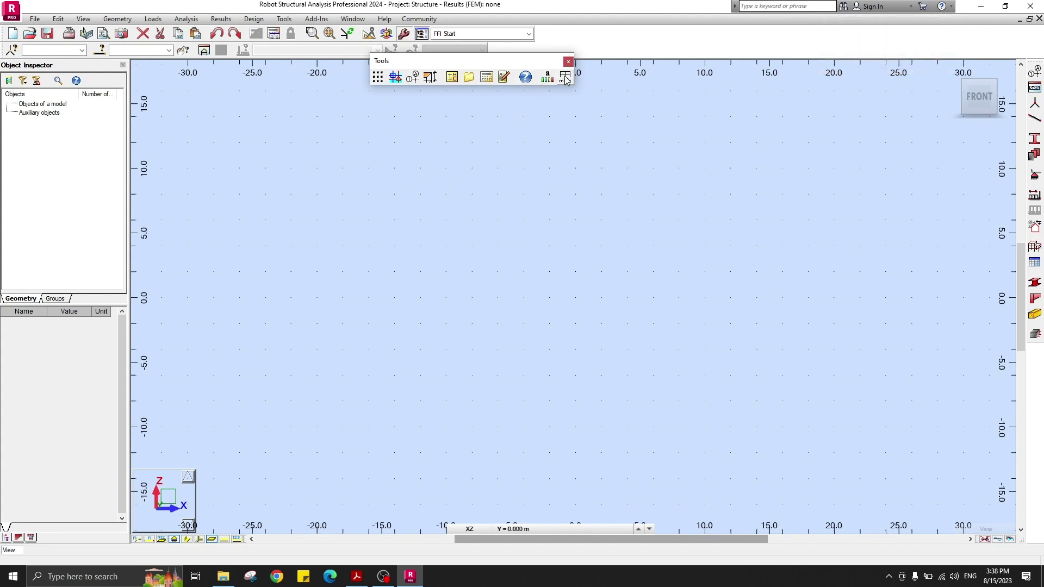
pyautogui.click(284, 18)
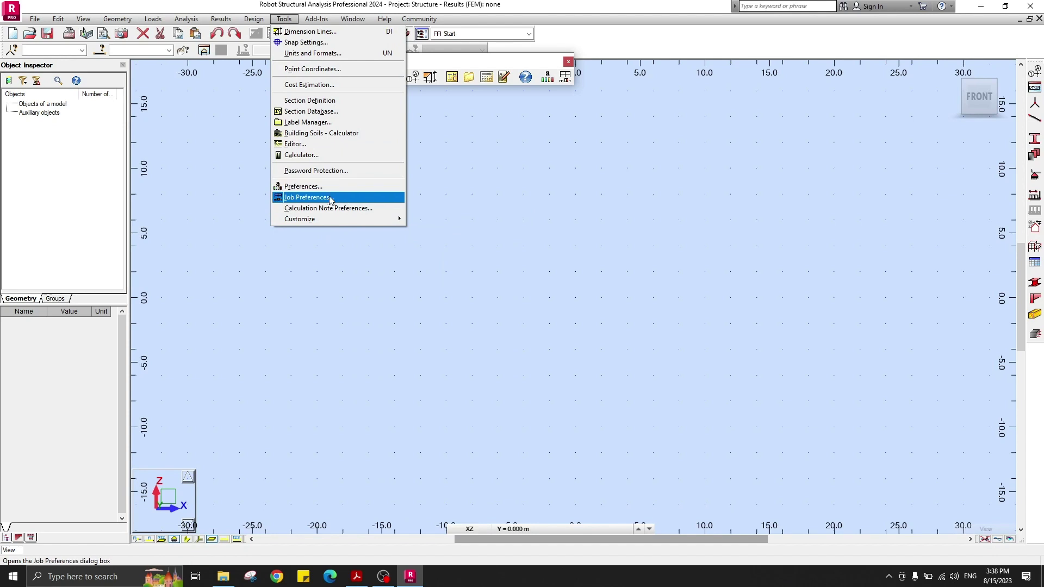
pyautogui.click(313, 197)
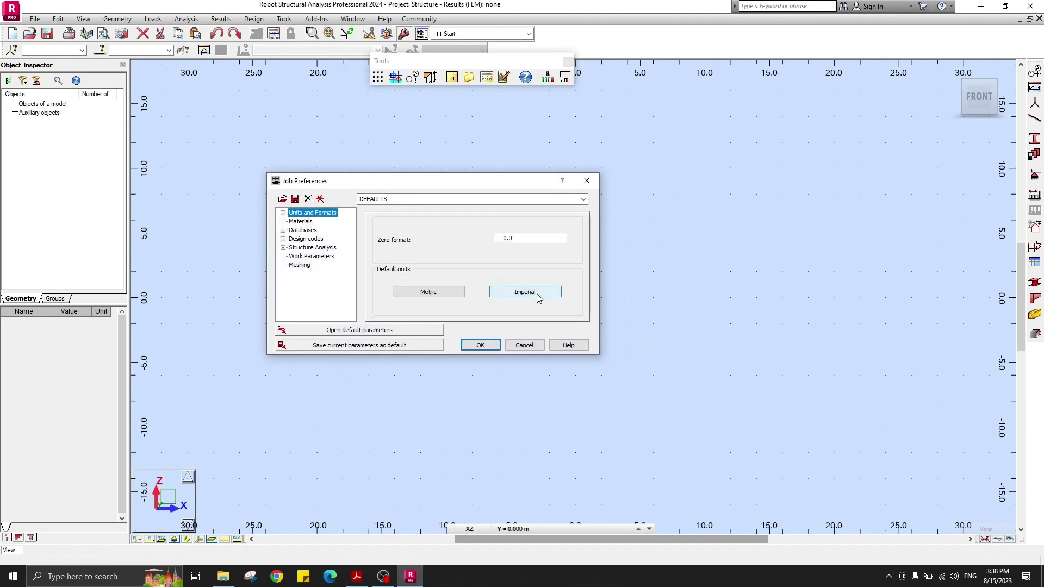
pyautogui.click(514, 293)
pyautogui.click(484, 295)
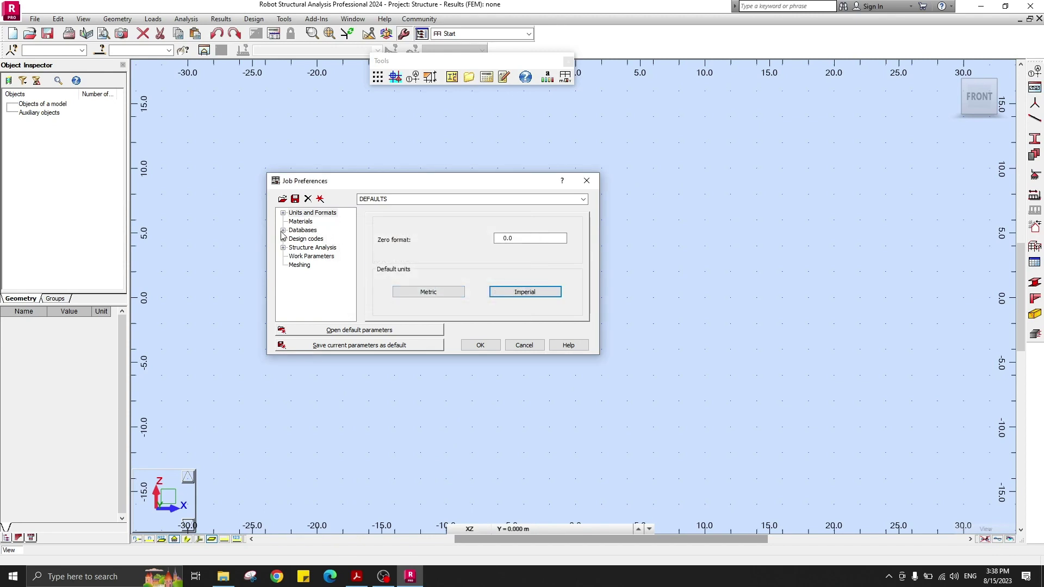
# Set the job's material set to American with STEEL A242-50 as the basic steel.
pyautogui.click(300, 221)
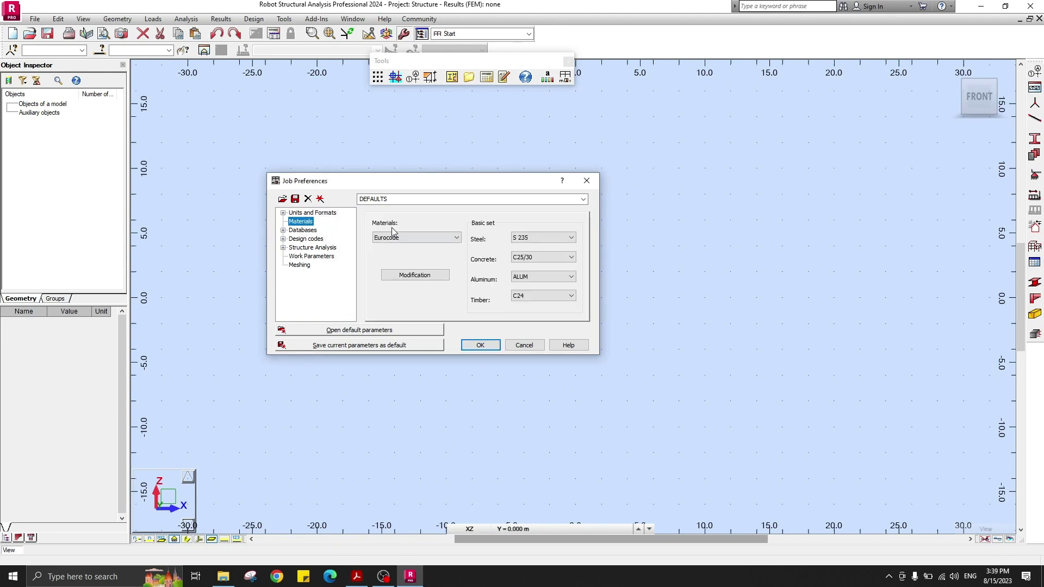
pyautogui.click(437, 238)
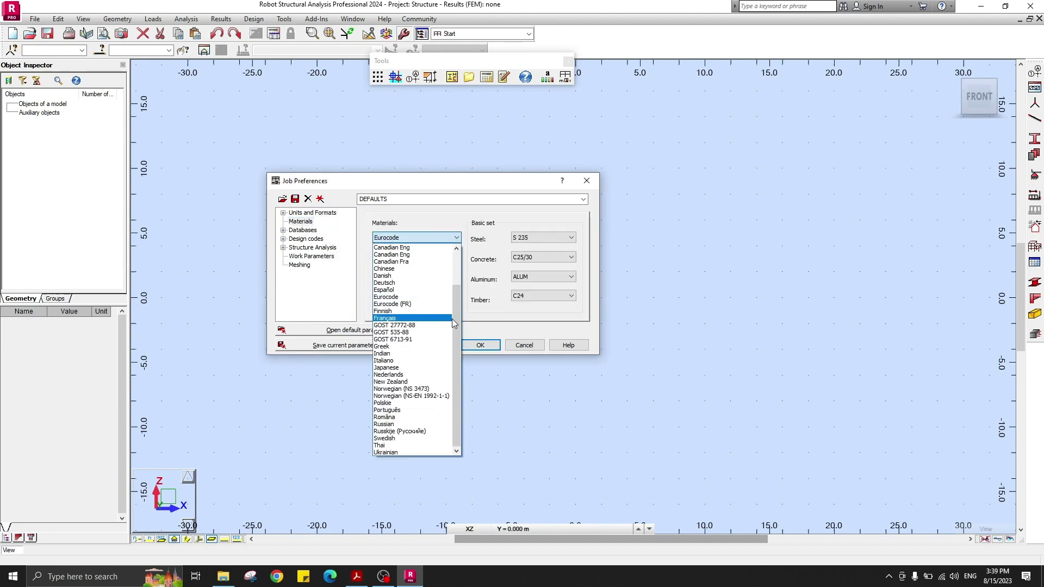
pyautogui.click(390, 254)
pyautogui.click(402, 236)
pyautogui.click(405, 237)
pyautogui.click(411, 239)
pyautogui.click(432, 253)
pyautogui.click(430, 238)
pyautogui.click(392, 248)
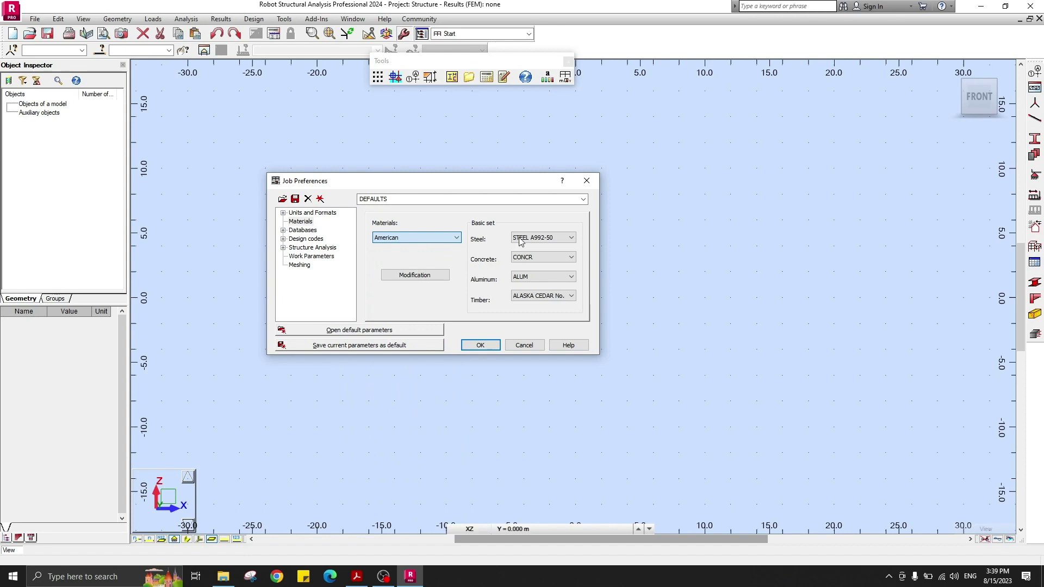
pyautogui.click(565, 235)
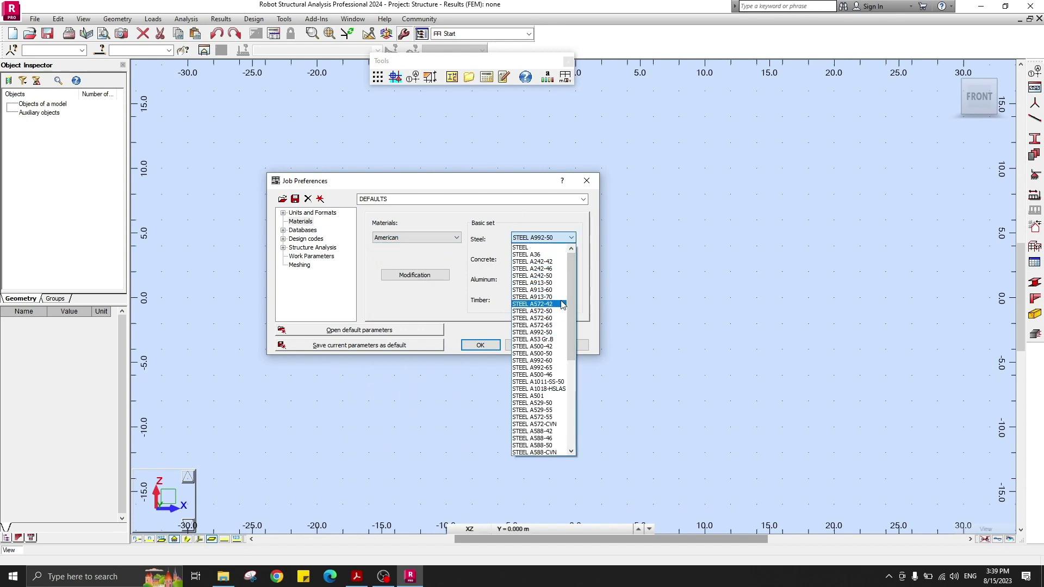
pyautogui.click(537, 277)
# Select the AISC 15.0 database in the steel and timber sections list of the job preferences.
pyautogui.click(293, 231)
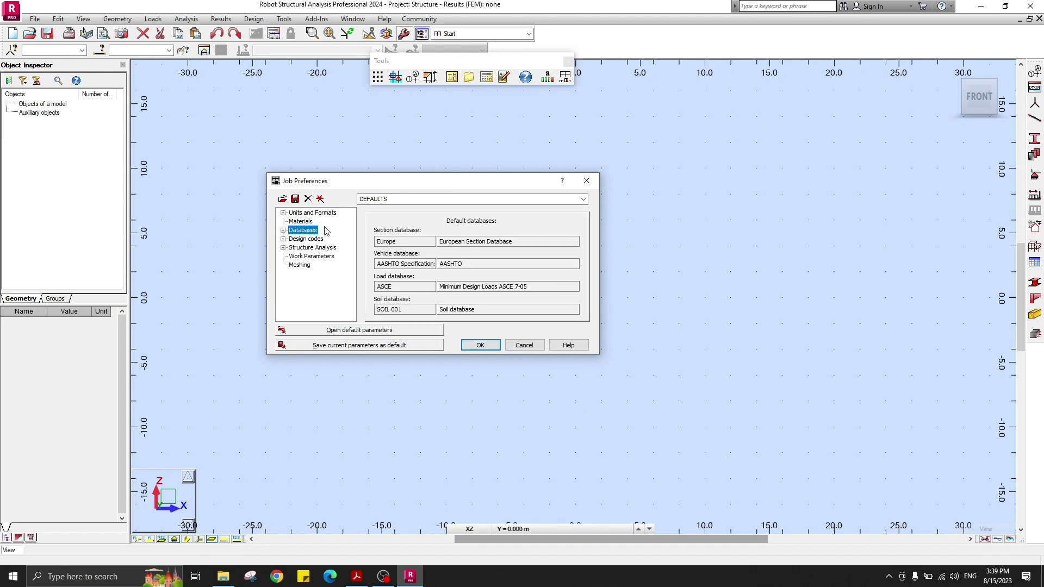
pyautogui.click(283, 230)
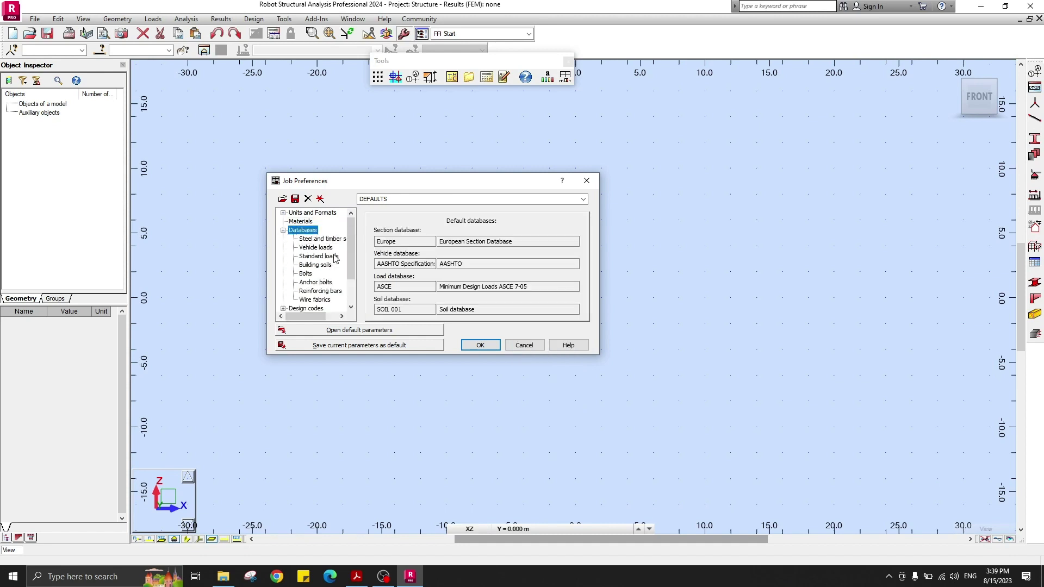
pyautogui.scroll(-1, 328, 275)
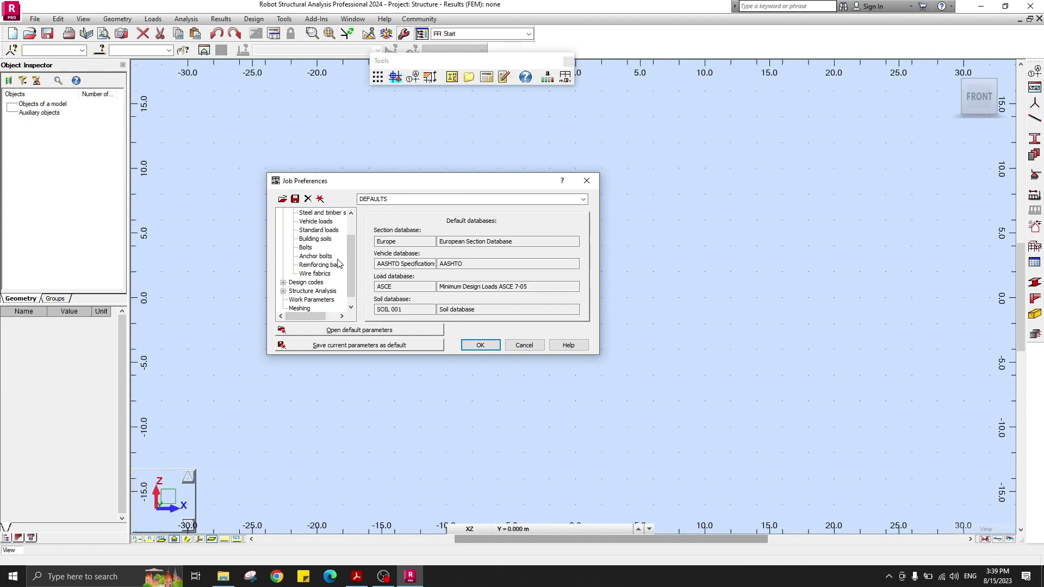
pyautogui.click(322, 212)
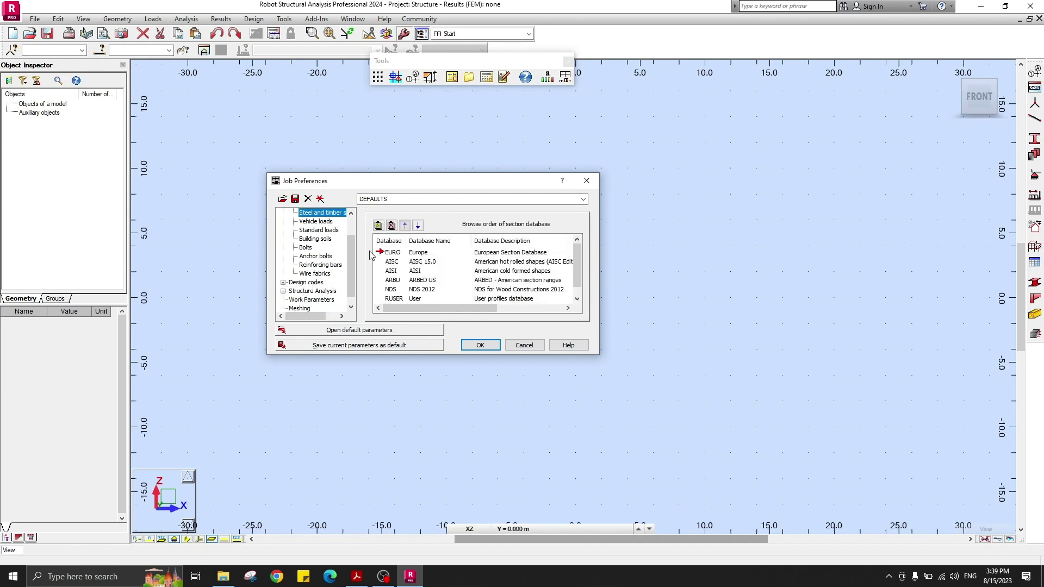
pyautogui.click(394, 253)
pyautogui.click(397, 262)
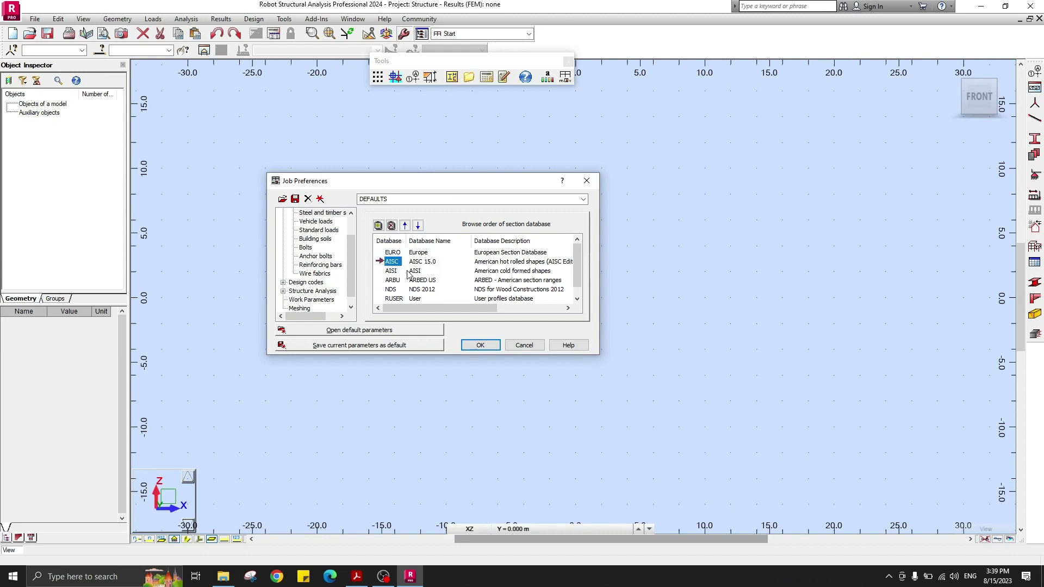
# Check the design codes, accept the job preferences and close the floating Tools toolbar.
pyautogui.click(303, 282)
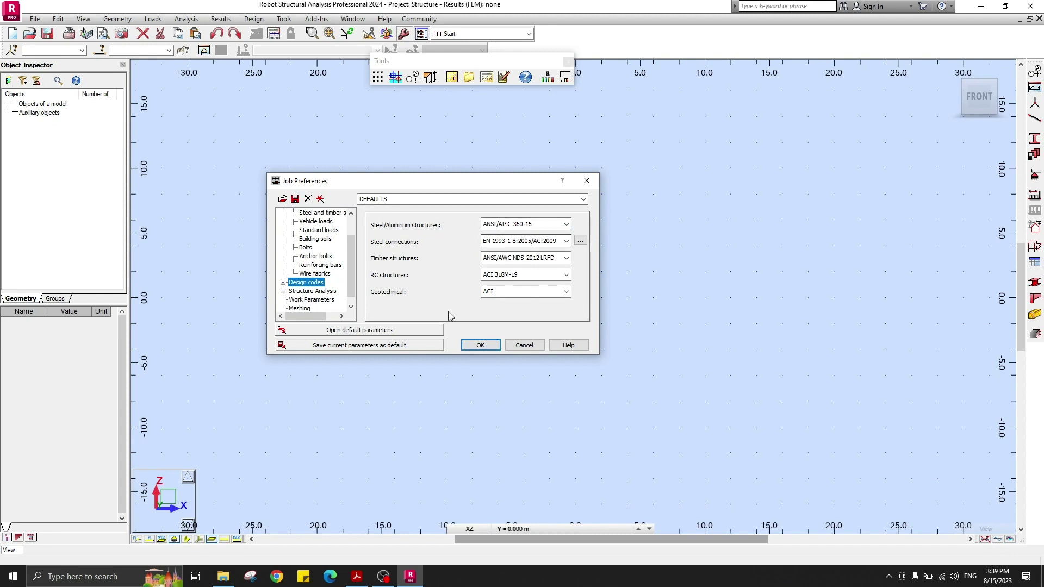
pyautogui.click(480, 348)
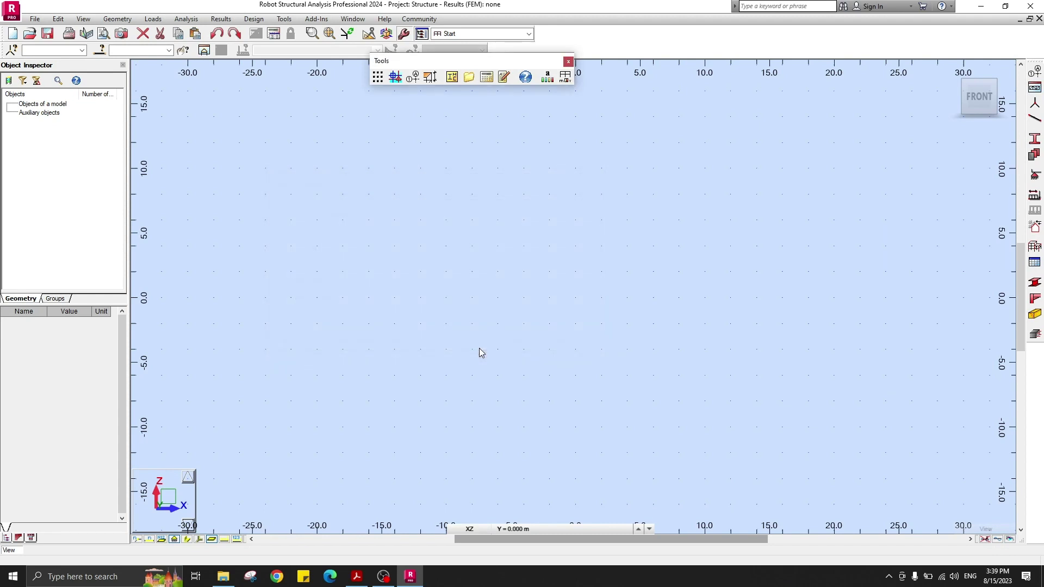
pyautogui.click(568, 62)
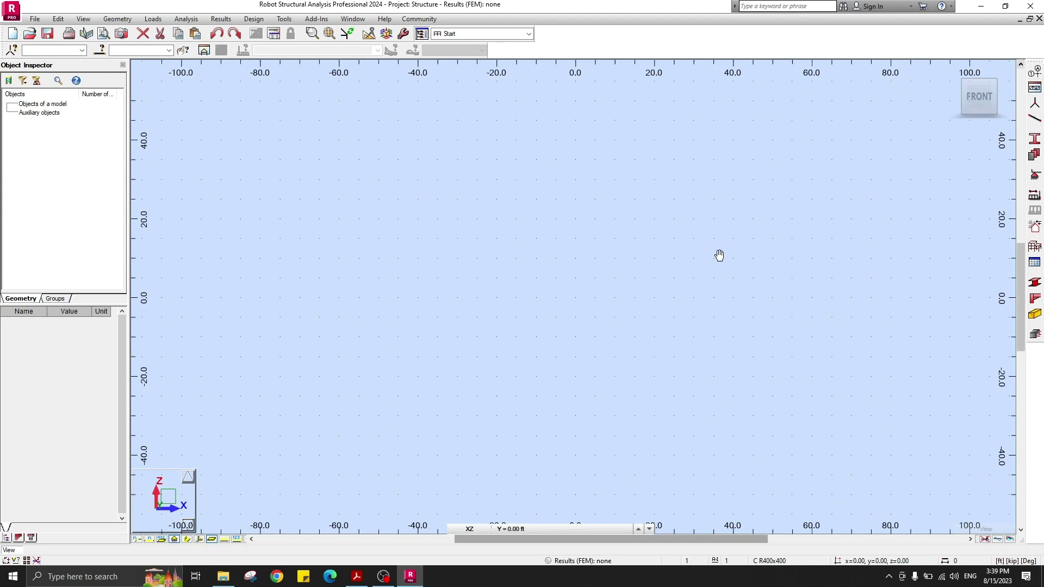
# Open the structural axis definition and switch to the steel design PDF to check the unbraced lengths in Example 5.4.
pyautogui.click(1034, 72)
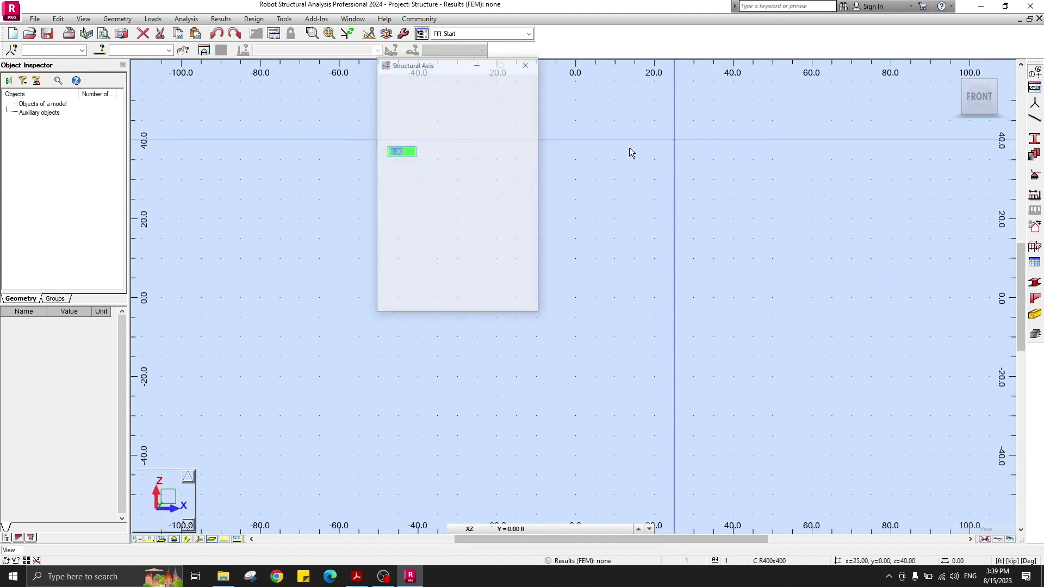
pyautogui.moveTo(432, 64); pyautogui.dragTo(326, 143)
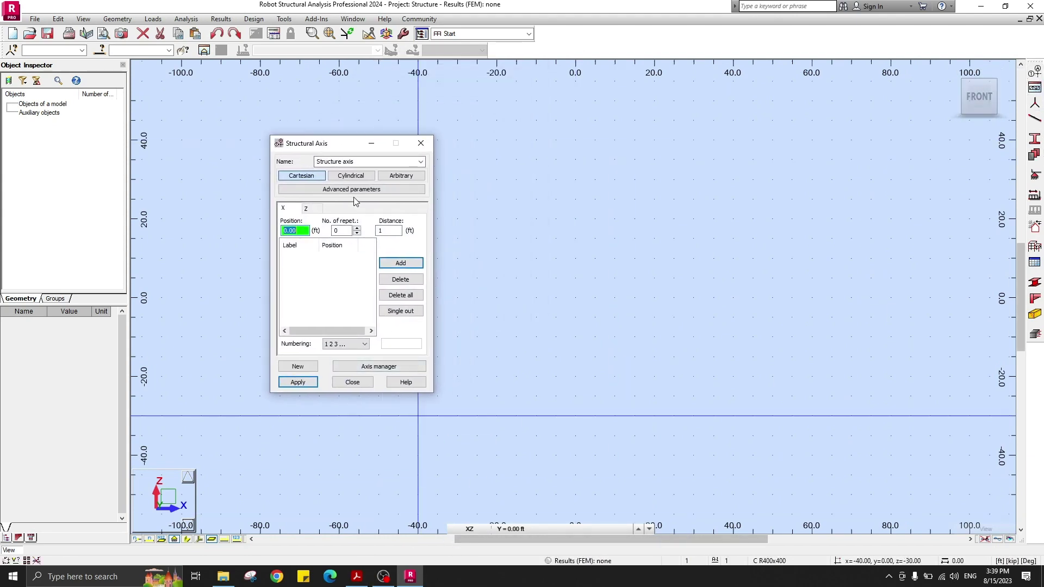
pyautogui.moveTo(357, 576)
pyautogui.click(419, 492)
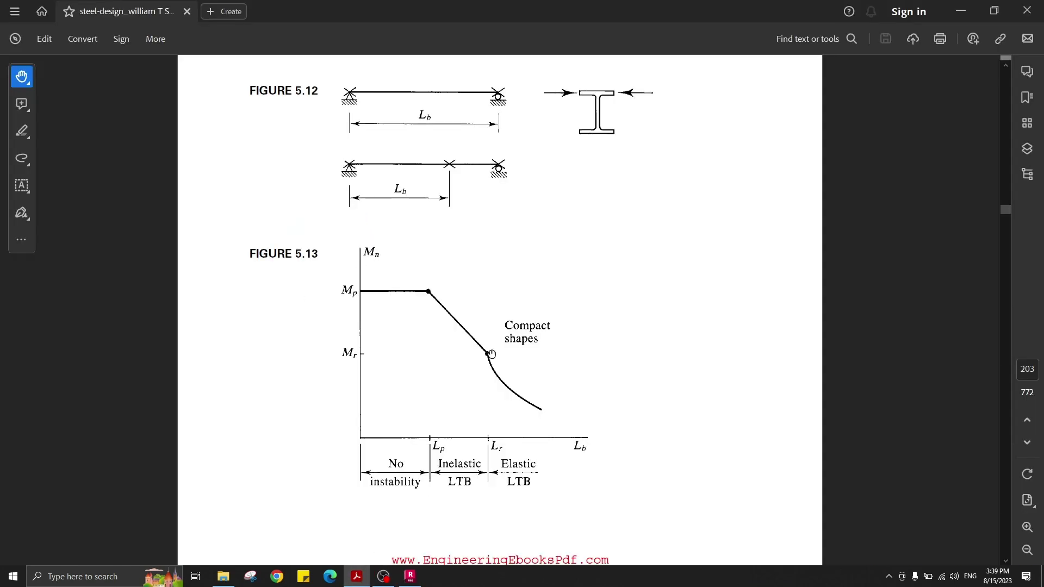
pyautogui.scroll(-15, 382, 285)
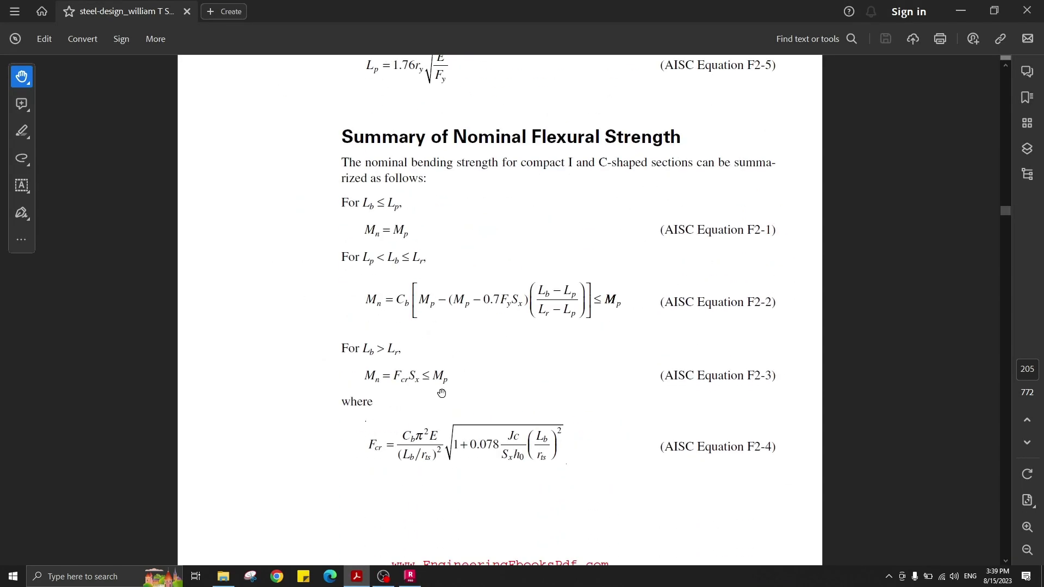
pyautogui.scroll(1, 424, 317)
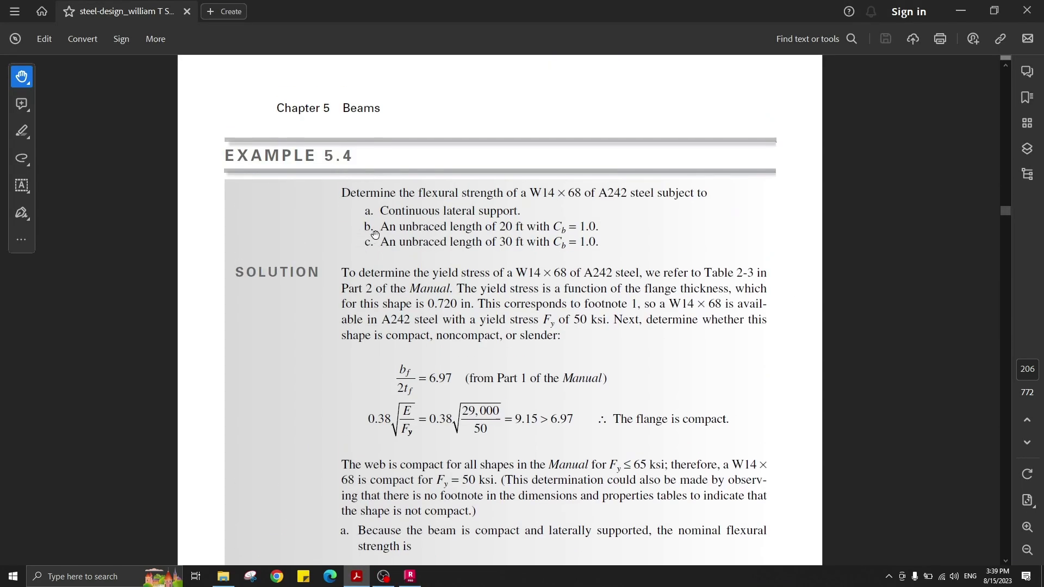
# Switch back to Robot Structural Analysis and add X axes at 0, 20, 30 and 60 ft.
pyautogui.click(410, 576)
pyautogui.click(400, 263)
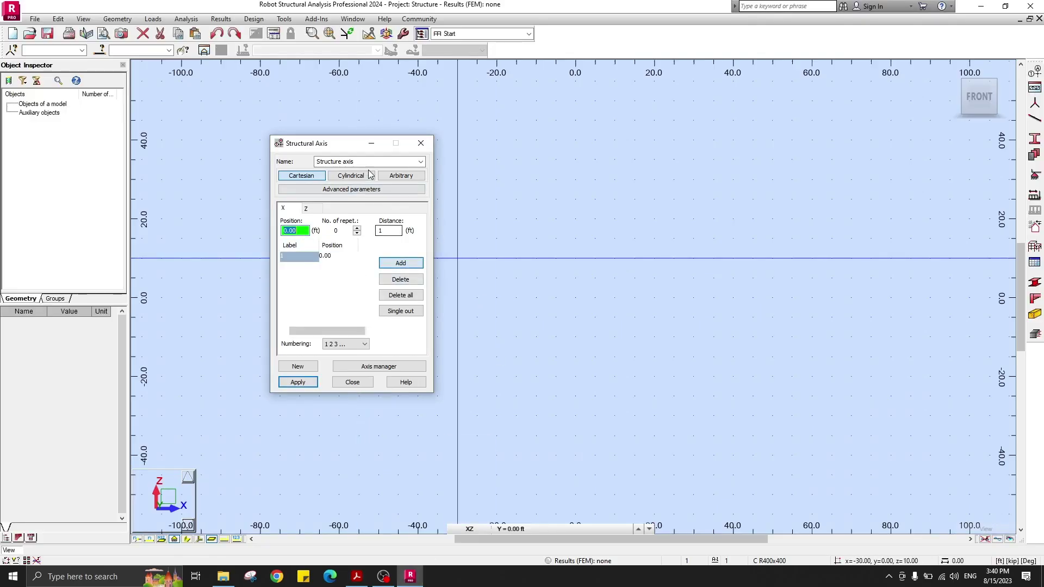
pyautogui.moveTo(348, 149); pyautogui.dragTo(469, 143)
pyautogui.write('20')
pyautogui.click(526, 259)
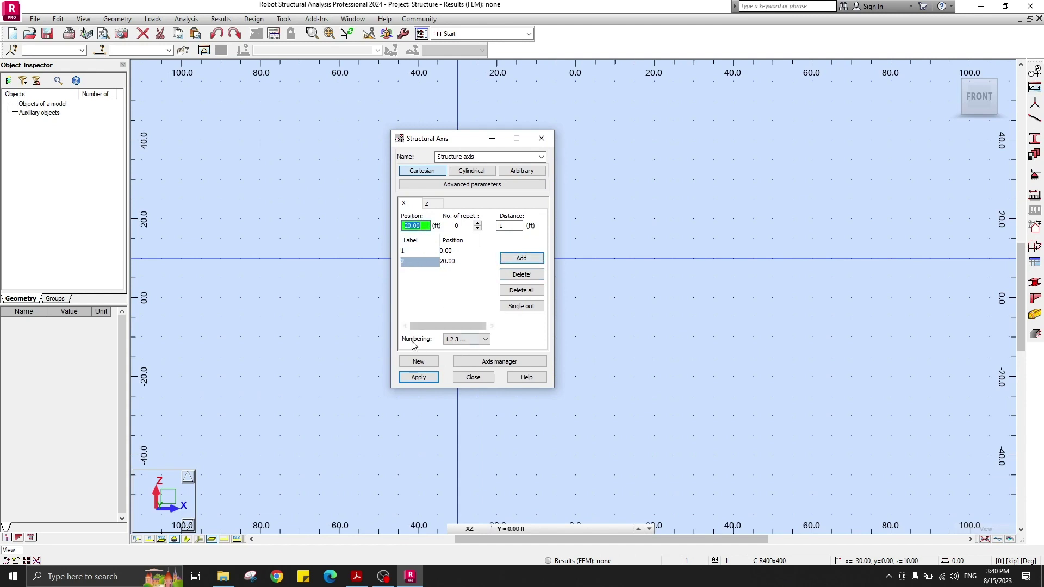
pyautogui.write('30')
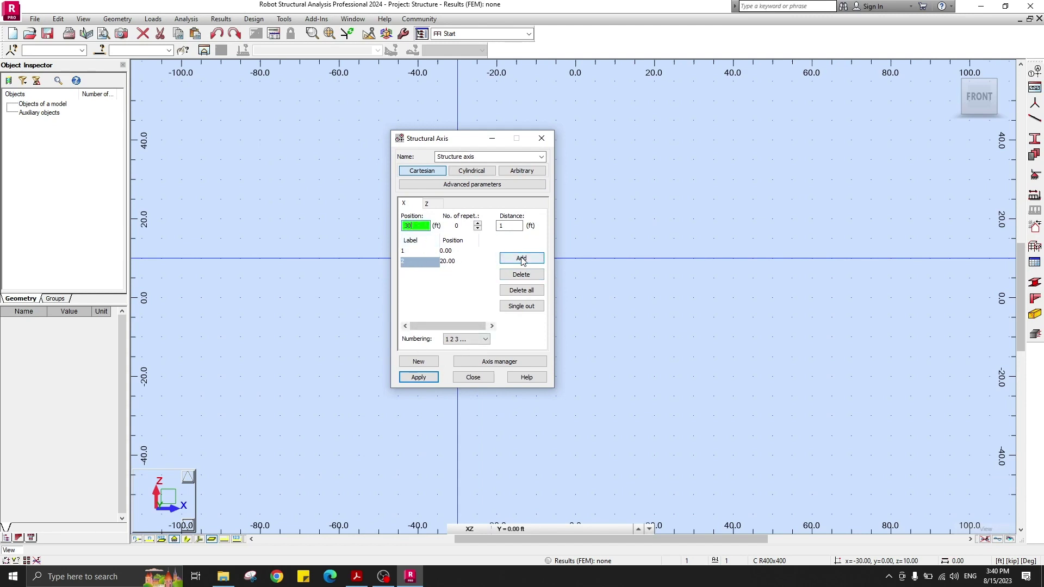
pyautogui.click(521, 258)
pyautogui.write('6')
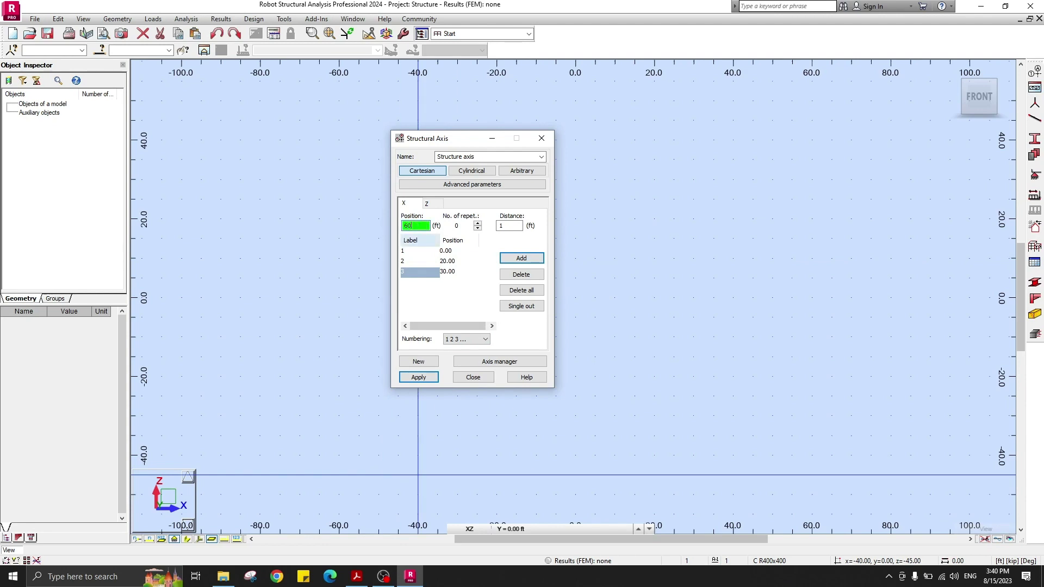
pyautogui.click(518, 259)
# Add a Z axis at 0 ft, apply the structural axes and close their definition.
pyautogui.hotkey('ctrl', 'Tab')
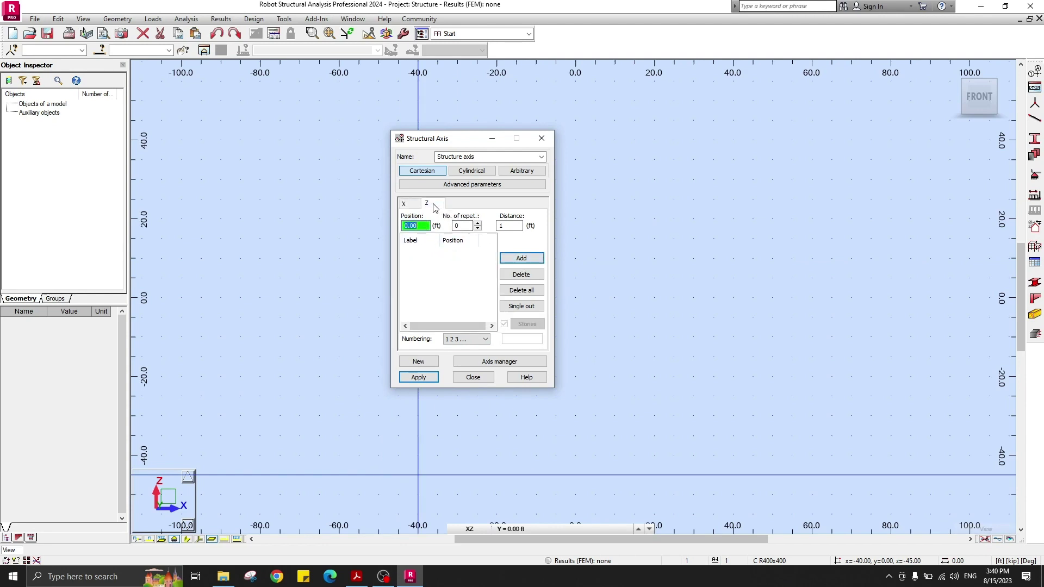
pyautogui.click(517, 259)
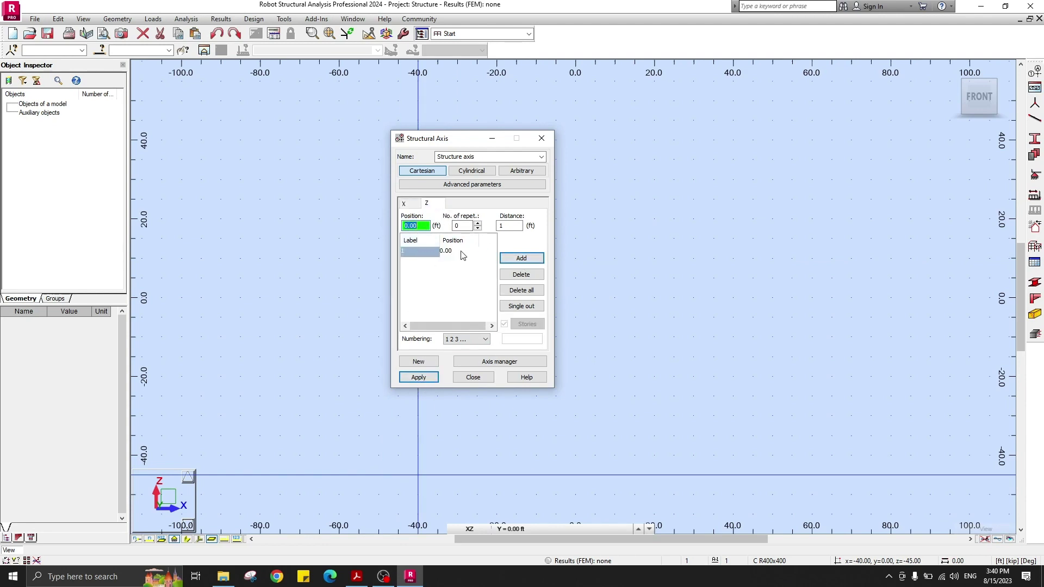
pyautogui.click(412, 382)
pyautogui.click(473, 376)
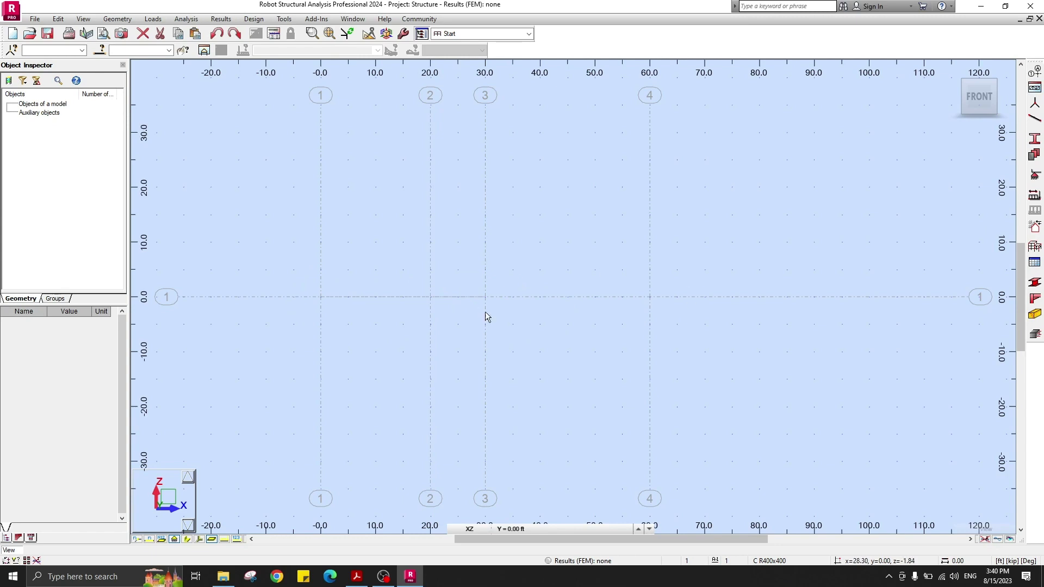
# Start defining members and set up a new standard I-section from the W family of the AISC 15.0 database.
pyautogui.click(1037, 120)
pyautogui.moveTo(460, 68); pyautogui.dragTo(696, 93)
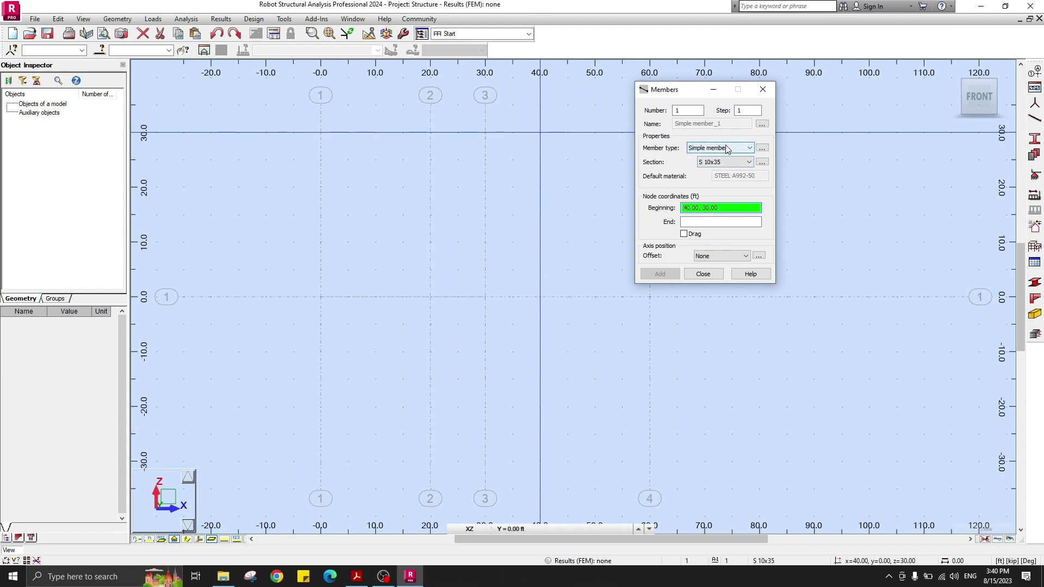
pyautogui.click(762, 162)
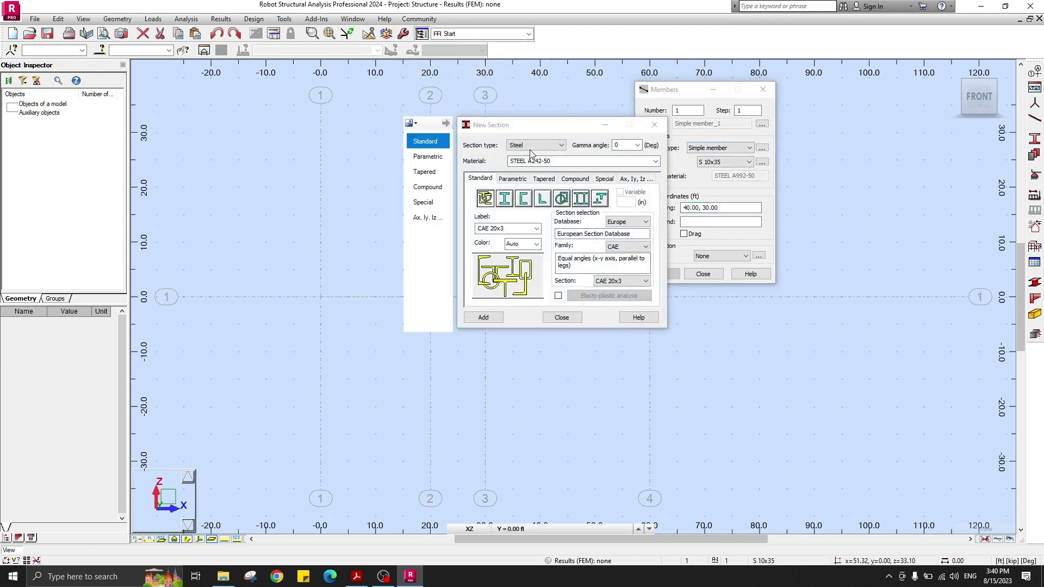
pyautogui.click(510, 180)
pyautogui.click(483, 178)
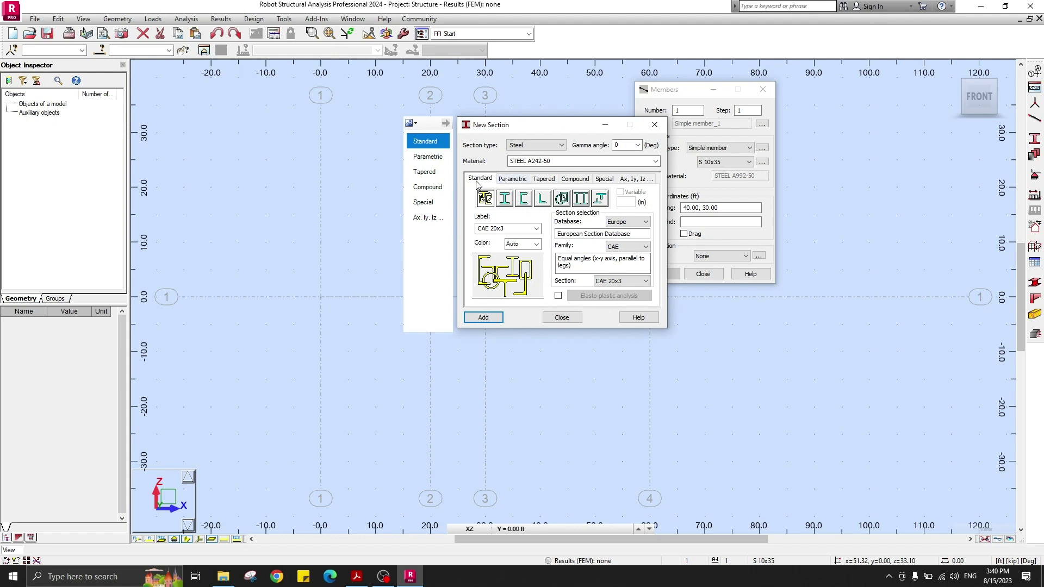
pyautogui.click(505, 199)
pyautogui.click(628, 222)
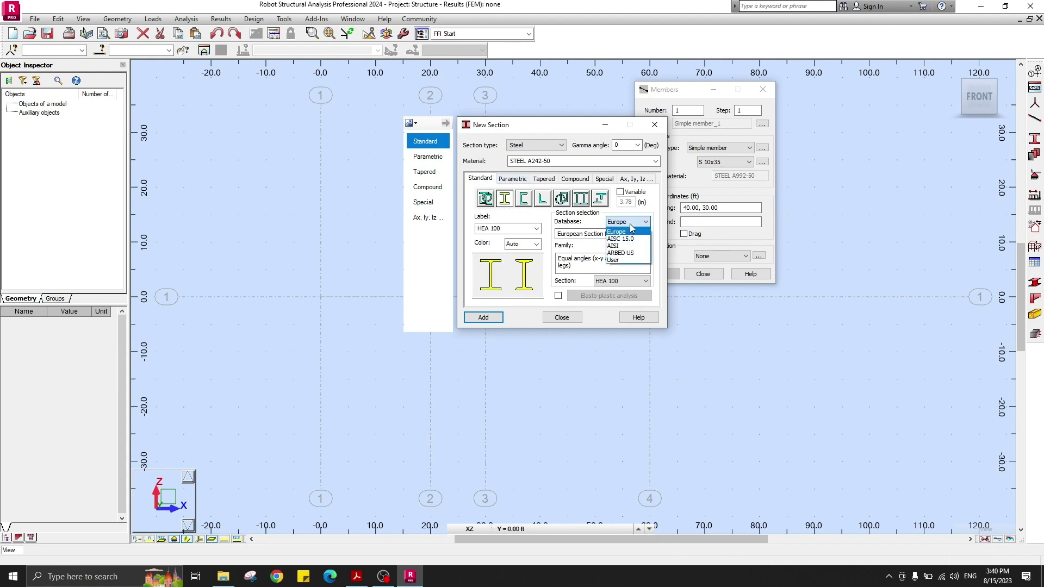
pyautogui.click(646, 234)
pyautogui.click(645, 246)
pyautogui.click(625, 292)
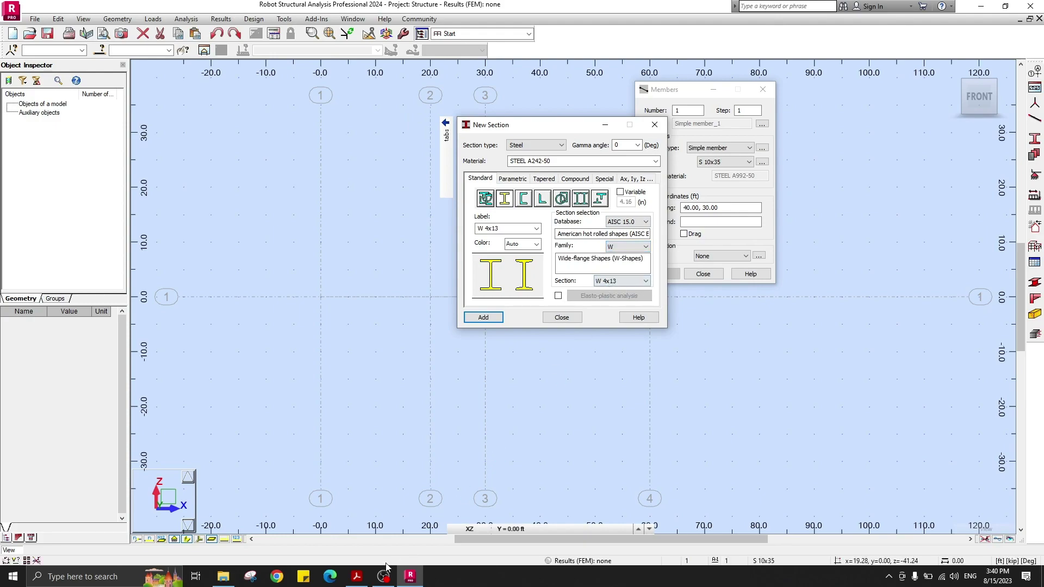
# Check the beam shape in the steel design PDF, then choose W 14x68 as the new STEEL A242-50 section in Robot Structural Analysis.
pyautogui.click(356, 576)
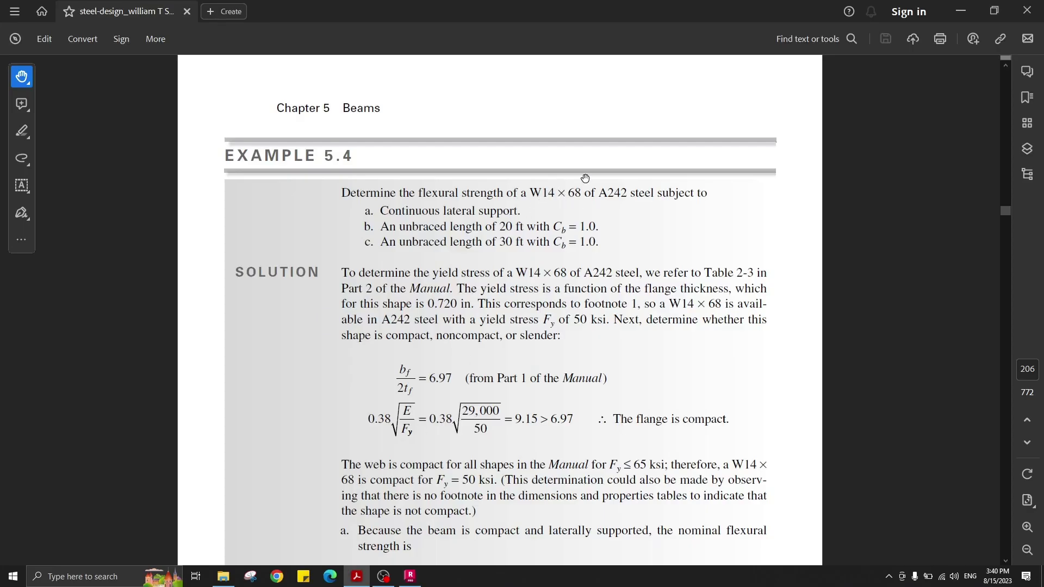
pyautogui.click(410, 575)
pyautogui.click(646, 281)
pyautogui.scroll(-1, 675, 317)
pyautogui.scroll(-20, 642, 340)
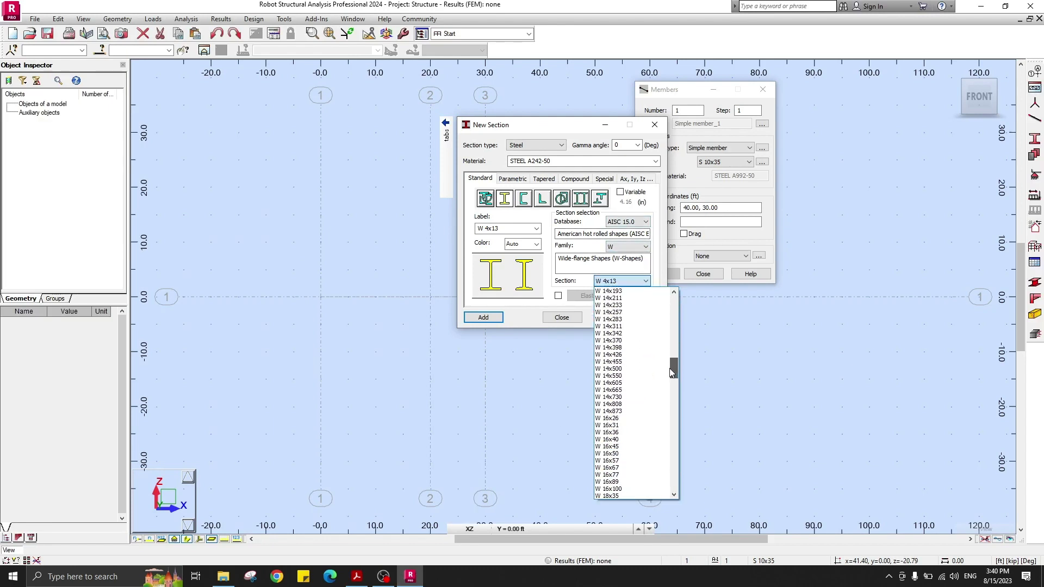
pyautogui.scroll(4, 669, 376)
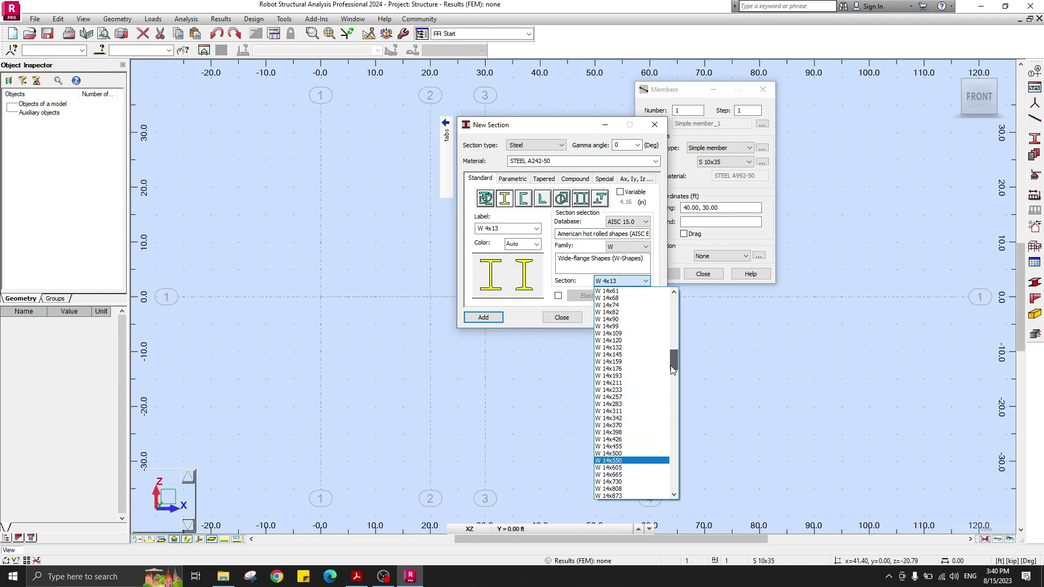
pyautogui.click(647, 298)
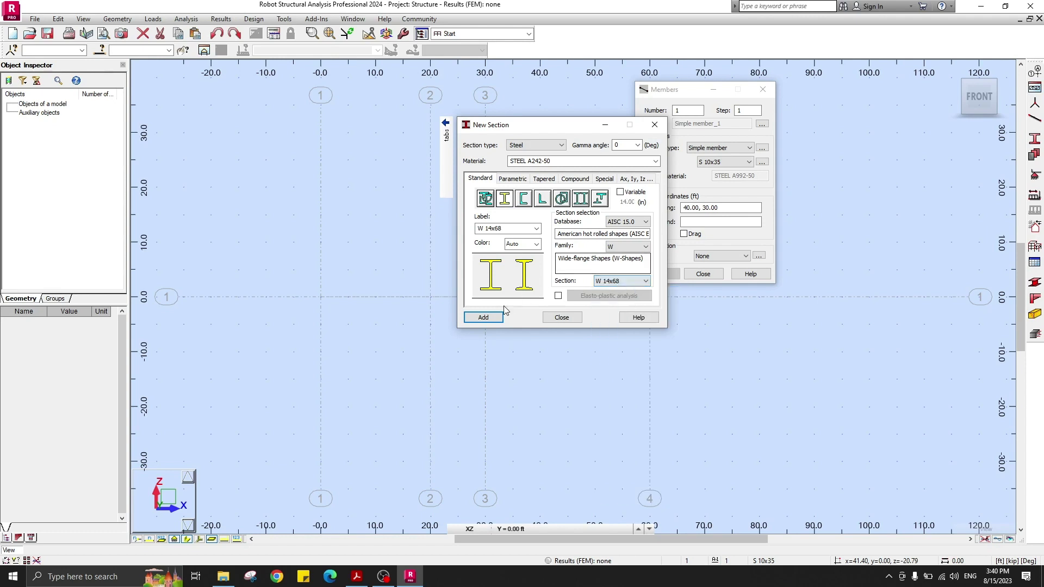
pyautogui.click(563, 315)
# Draw two W 14x68 members along the Z = 0 axis, from 0 to 20 ft and from 30 to 60 ft, and finish member definition.
pyautogui.click(321, 297)
pyautogui.click(429, 297)
pyautogui.moveTo(429, 297); pyautogui.dragTo(323, 340, button='middle')
pyautogui.click(379, 340)
pyautogui.click(544, 341)
pyautogui.click(763, 89)
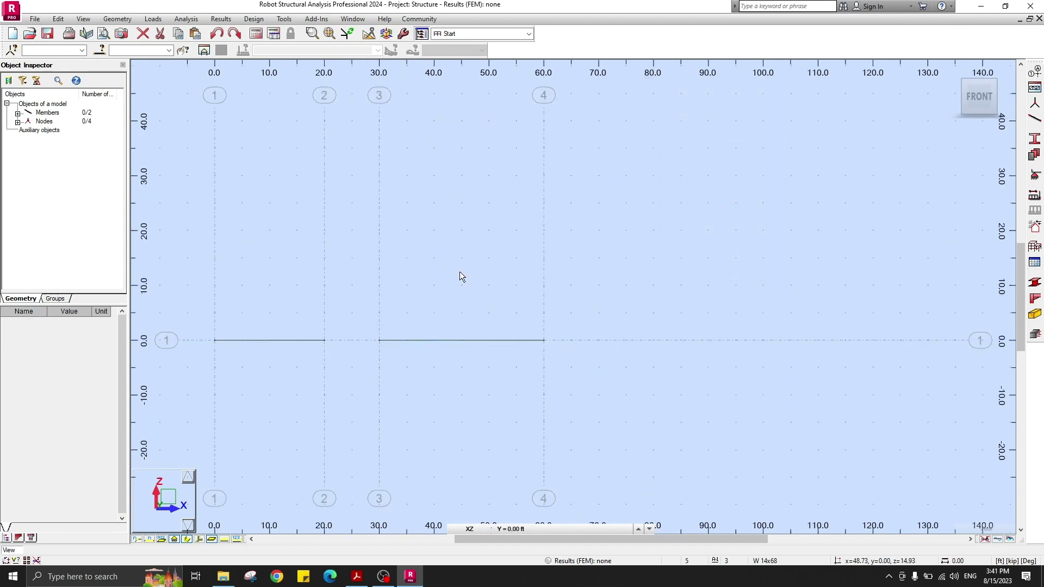
# Select both beams with their end nodes, apply pinned supports to all four nodes and clear the selection.
pyautogui.moveTo(345, 371); pyautogui.dragTo(478, 317, button='middle')
pyautogui.scroll(1, 477, 318)
pyautogui.moveTo(238, 225); pyautogui.dragTo(897, 342)
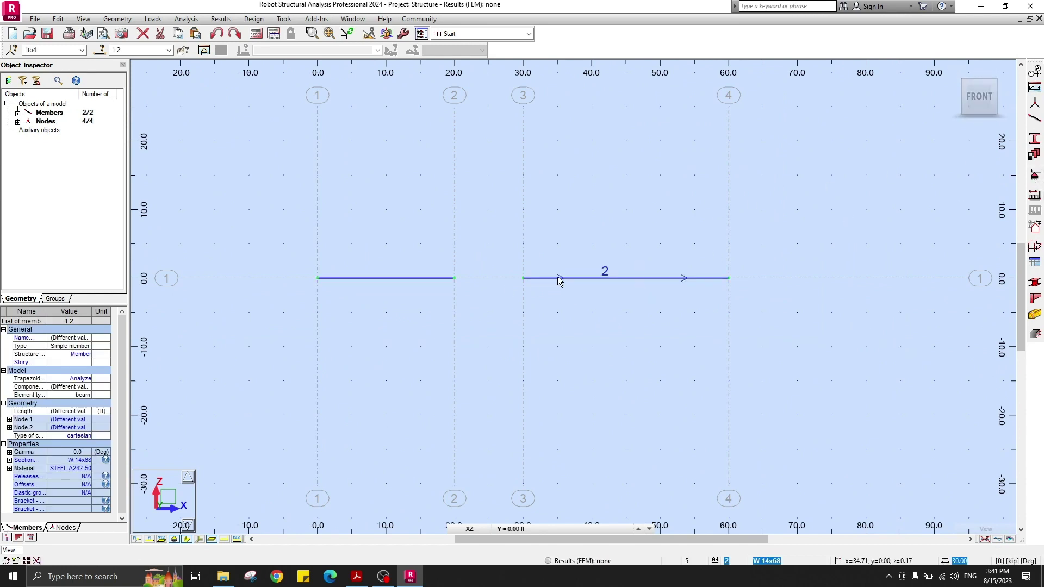
pyautogui.click(1034, 175)
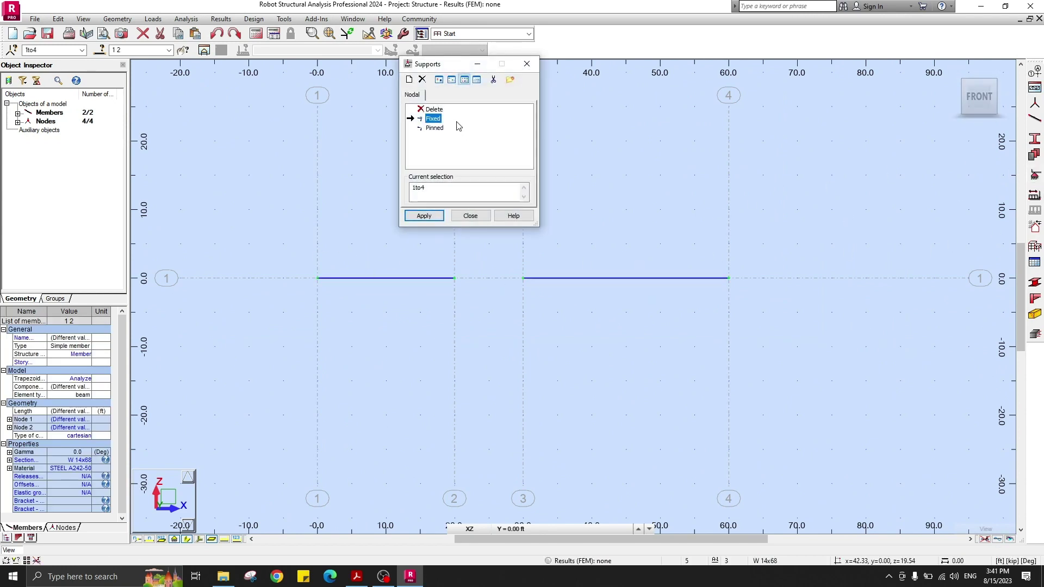
pyautogui.click(424, 216)
pyautogui.click(470, 216)
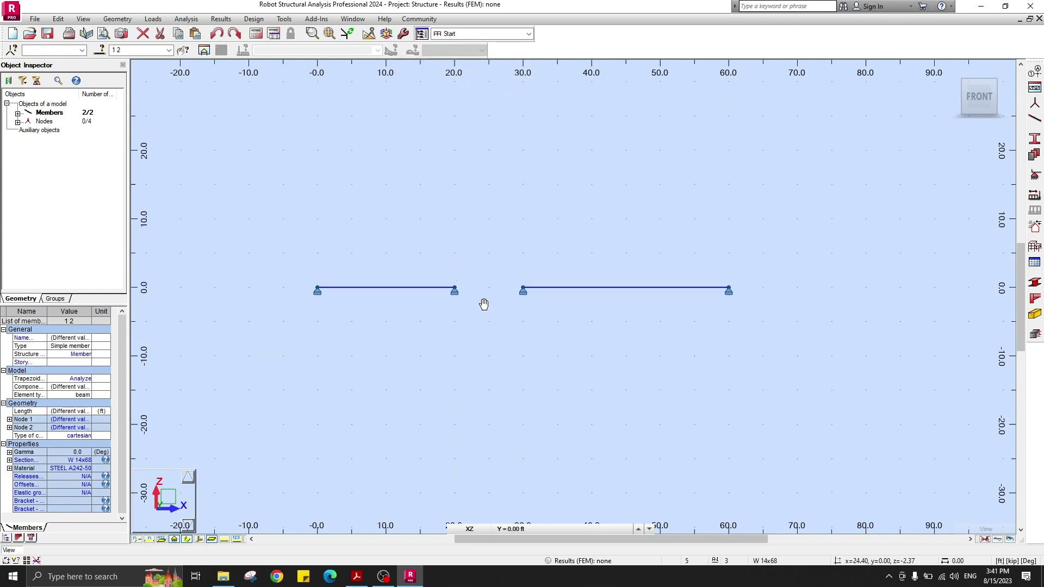
pyautogui.click(390, 231)
# Add a dead load case named DL1 and close the load types definition.
pyautogui.scroll(1, 384, 276)
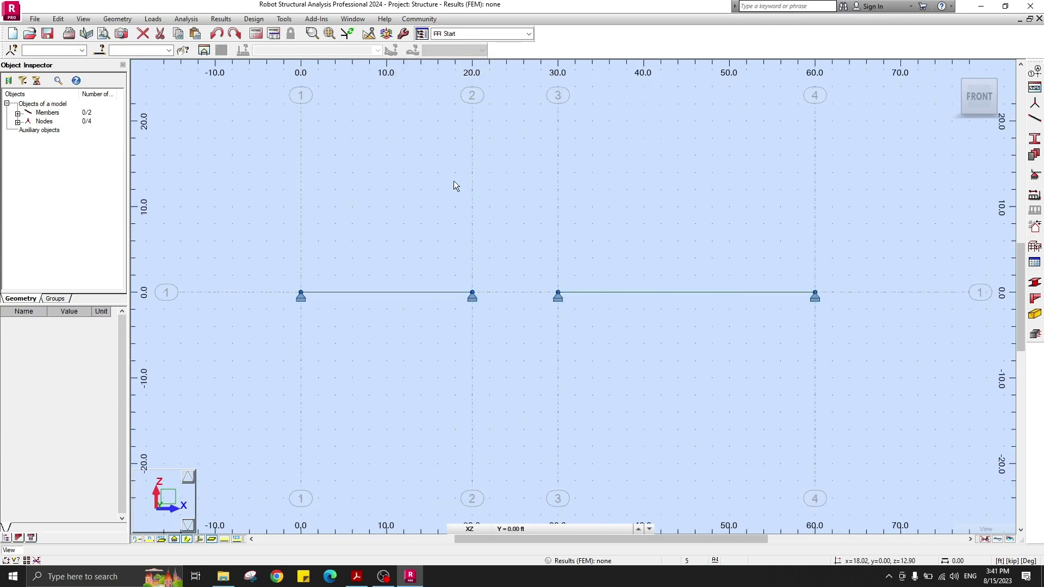
pyautogui.moveTo(457, 188); pyautogui.dragTo(380, 207, button='middle')
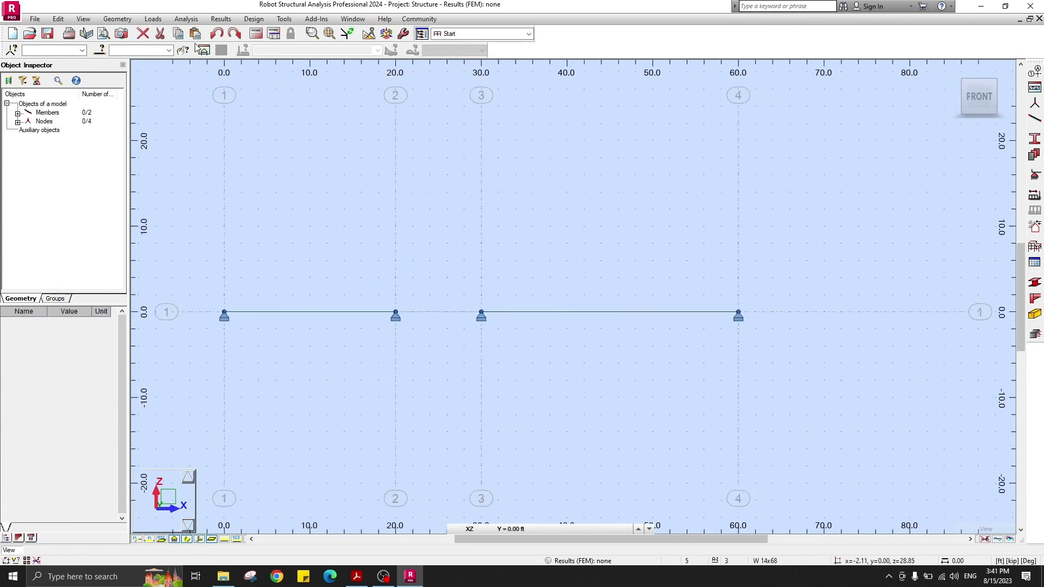
pyautogui.click(1031, 210)
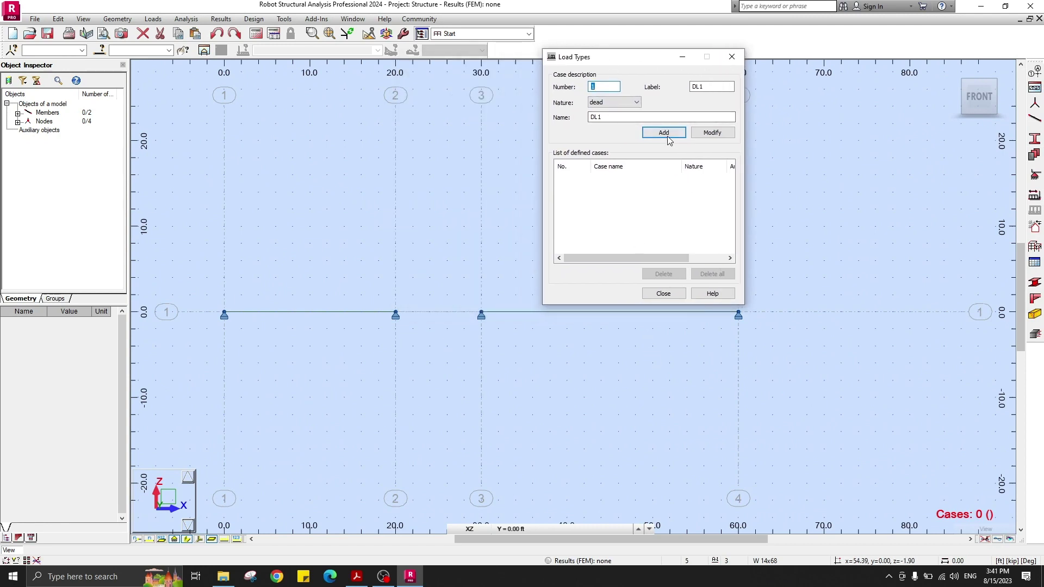
pyautogui.press('Return')
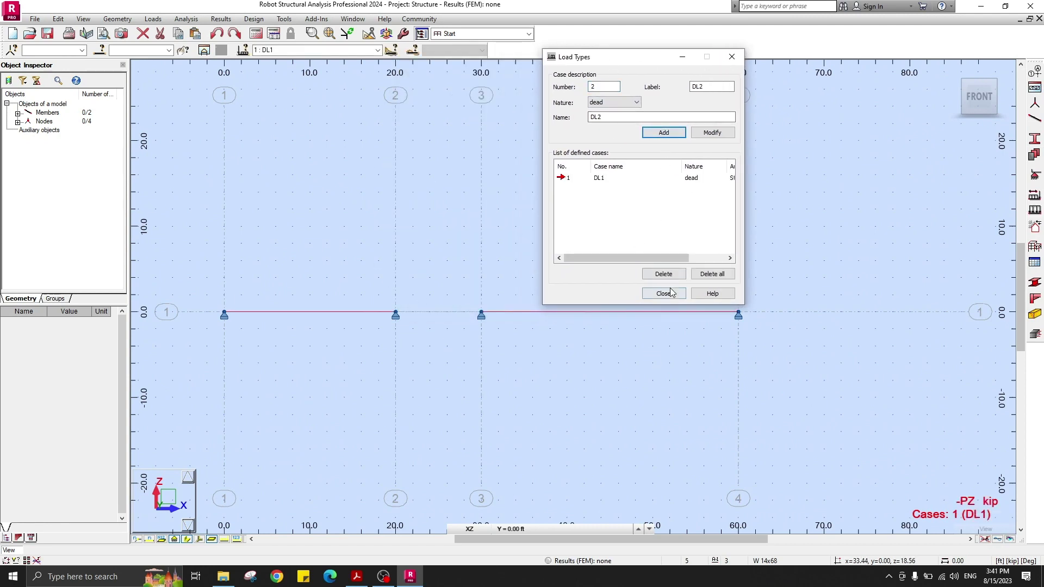
pyautogui.click(663, 293)
# Run the structural analysis calculations for both beams.
pyautogui.moveTo(309, 214); pyautogui.dragTo(369, 205, button='middle')
pyautogui.click(256, 33)
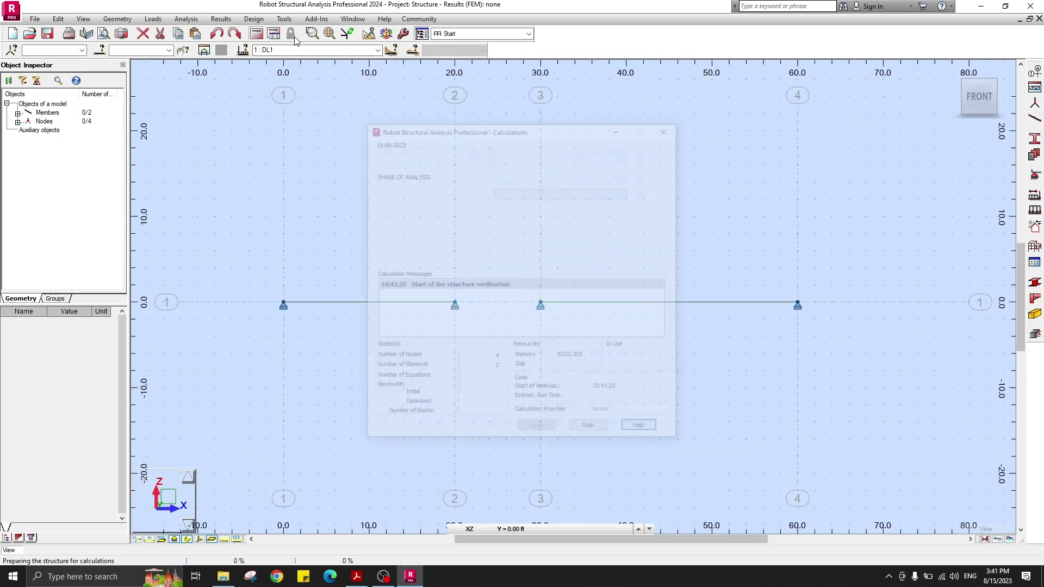
pyautogui.click(526, 326)
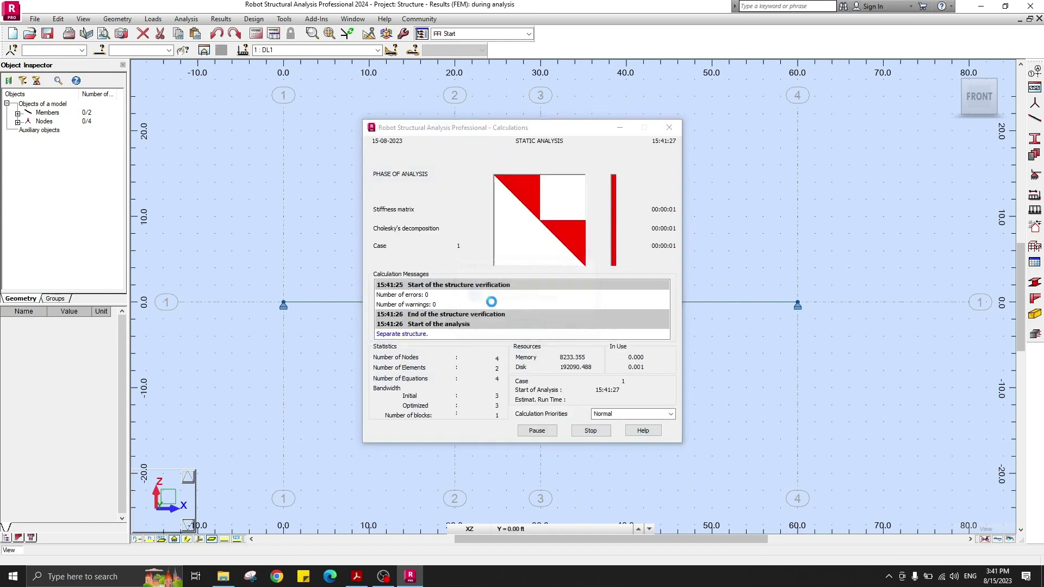
pyautogui.click(1008, 68)
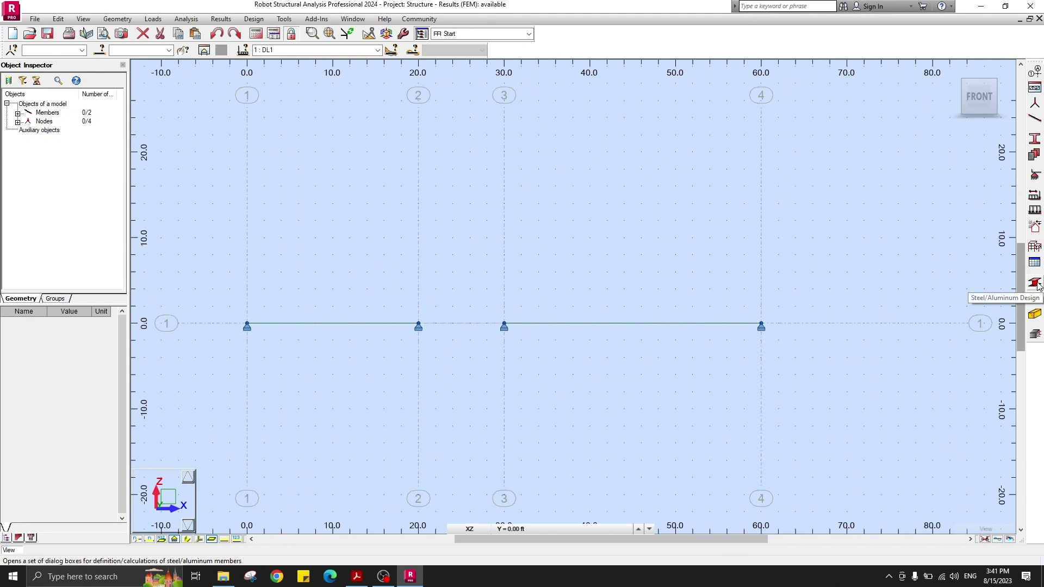
# Switch the workspace layout to Steel/Aluminum Design.
pyautogui.click(514, 35)
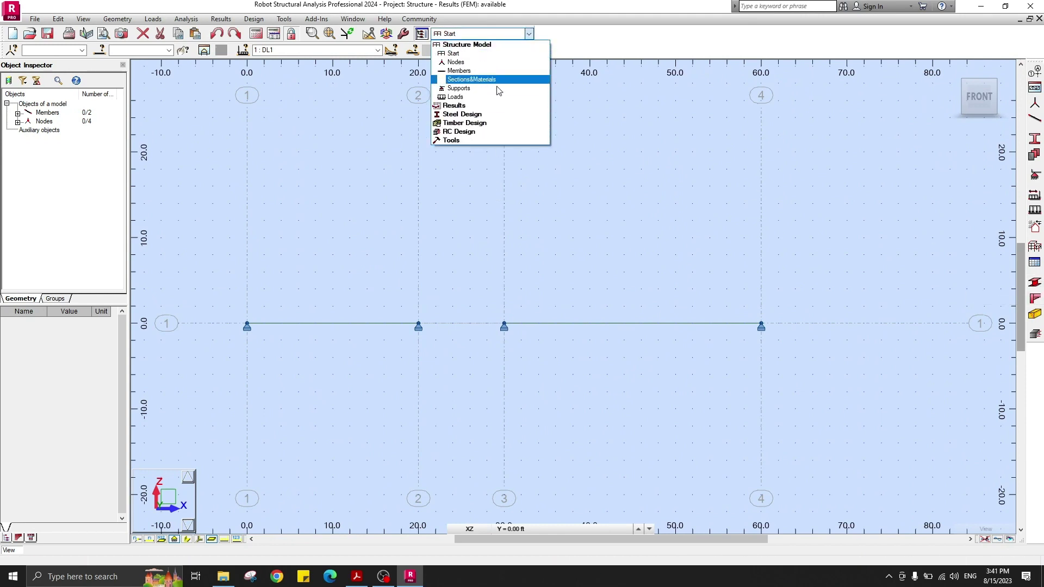
pyautogui.click(469, 116)
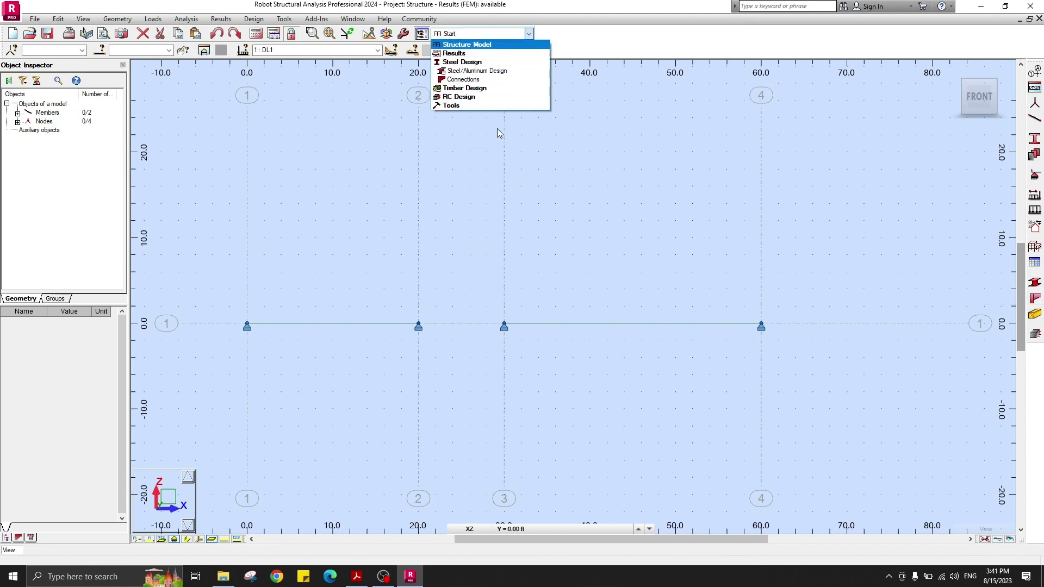
pyautogui.click(489, 73)
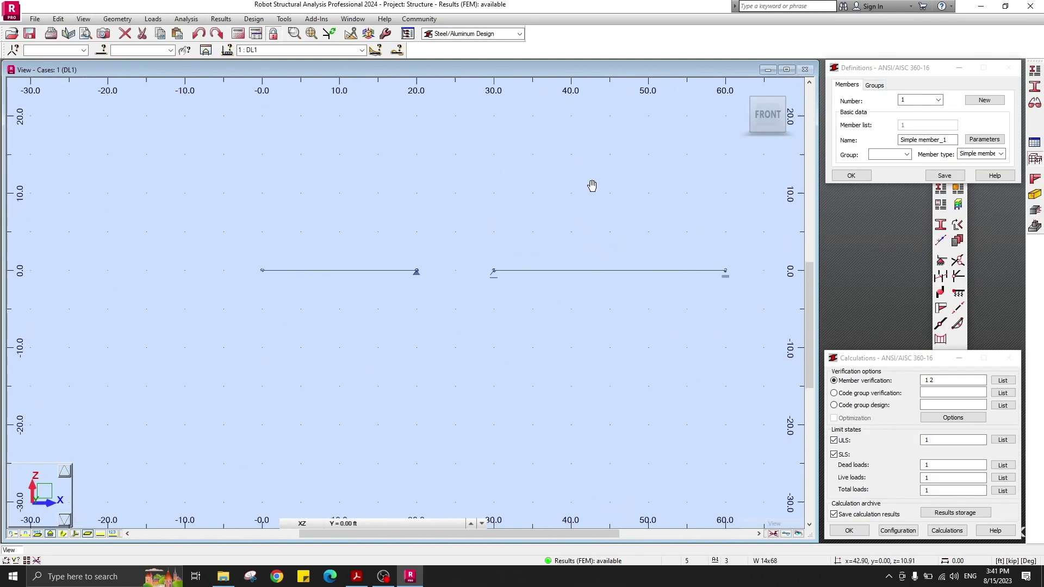
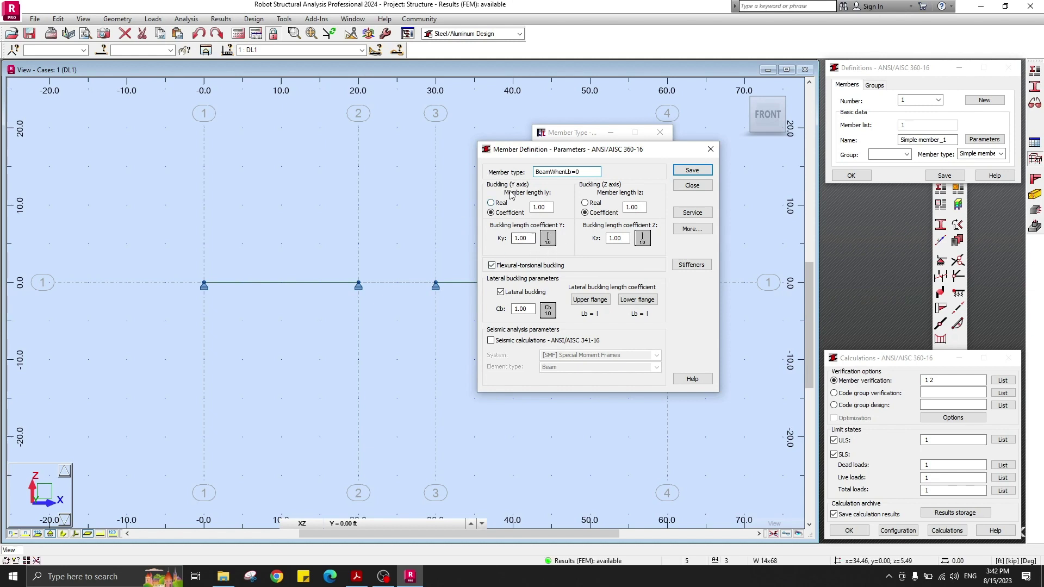
# For member type BeamWhenLb=0, choose no buckling about the Y and Z axes and disable flexural-torsional buckling.
pyautogui.moveTo(565, 150); pyautogui.dragTo(514, 144)
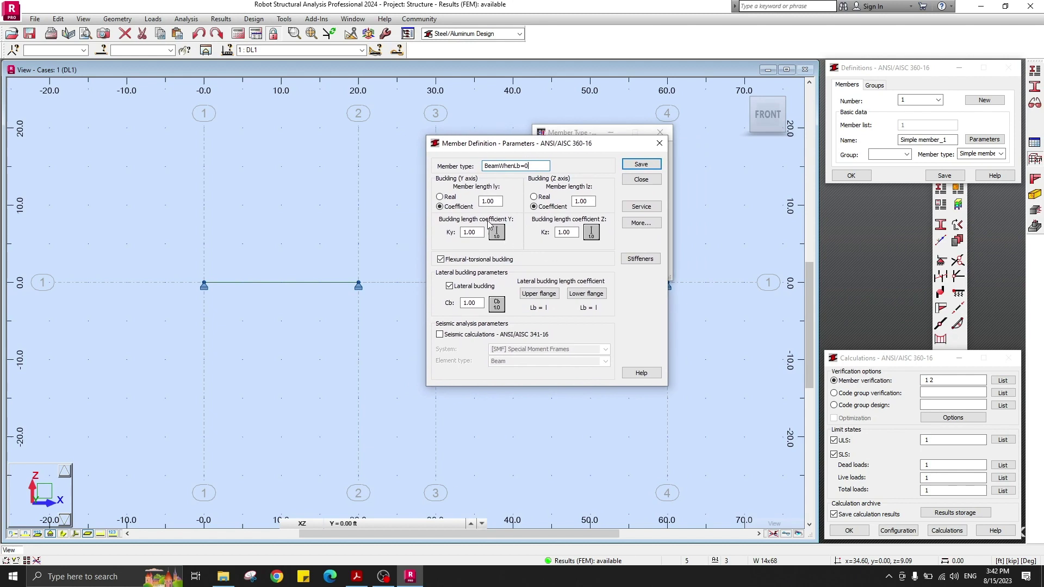
pyautogui.click(497, 233)
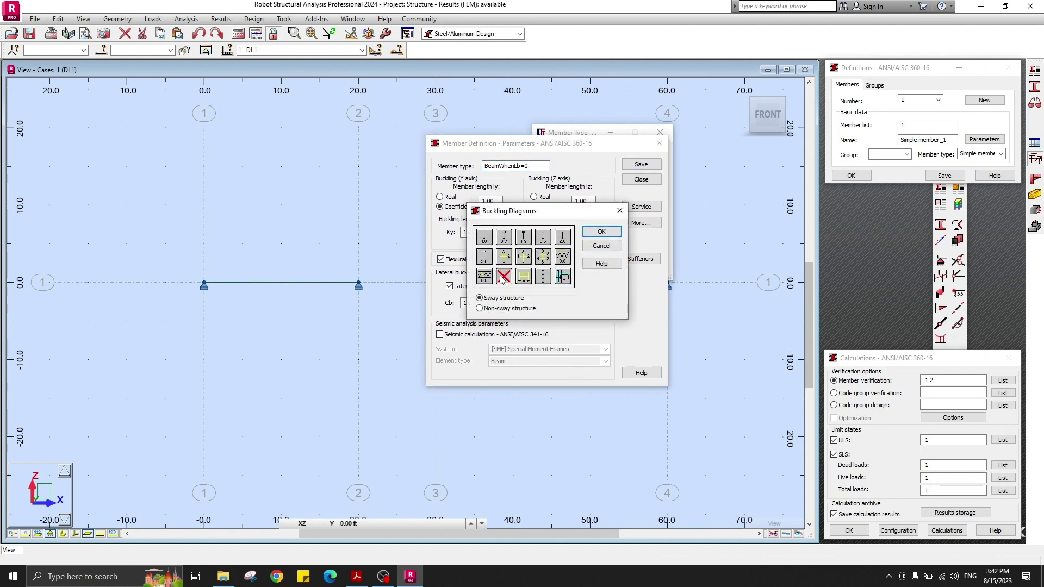
pyautogui.click(601, 232)
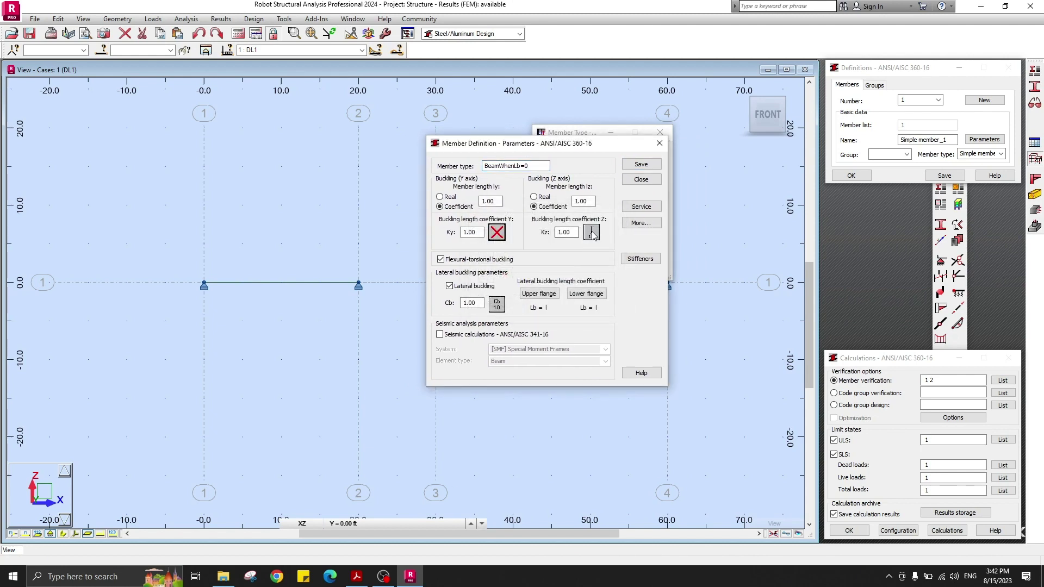
pyautogui.click(592, 234)
pyautogui.click(608, 235)
pyautogui.click(441, 259)
# Set the lateral buckling factor Cb to 1.00 and check it against Example 5.4 in the steel design PDF.
pyautogui.click(471, 303)
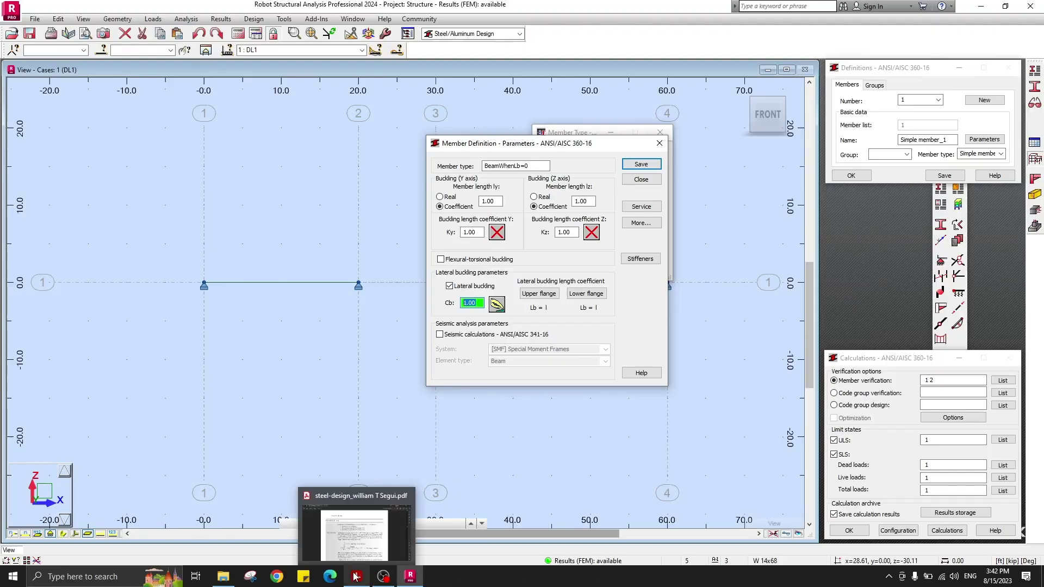
pyautogui.click(355, 576)
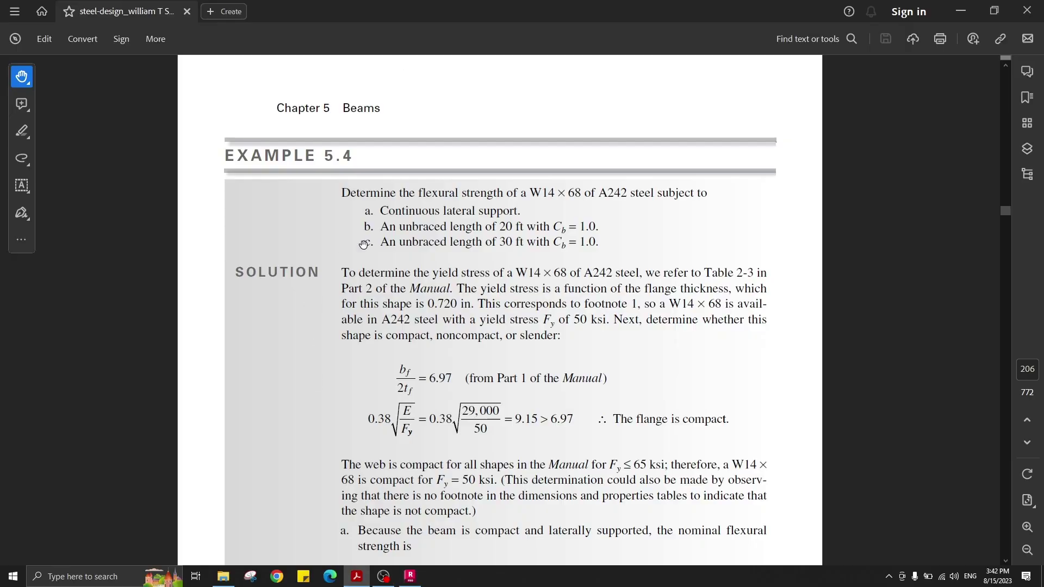
pyautogui.click(961, 10)
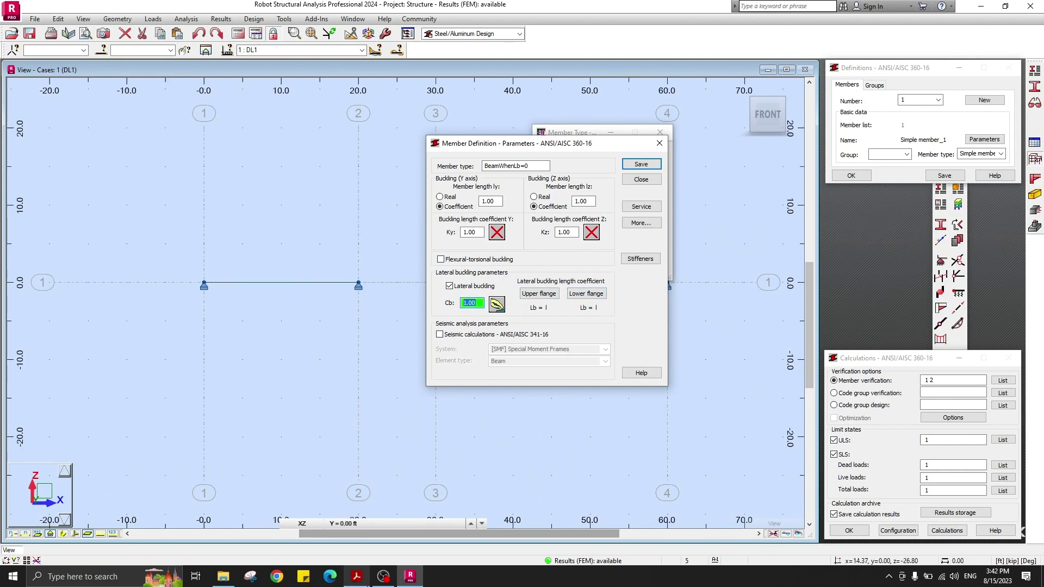
pyautogui.click(360, 577)
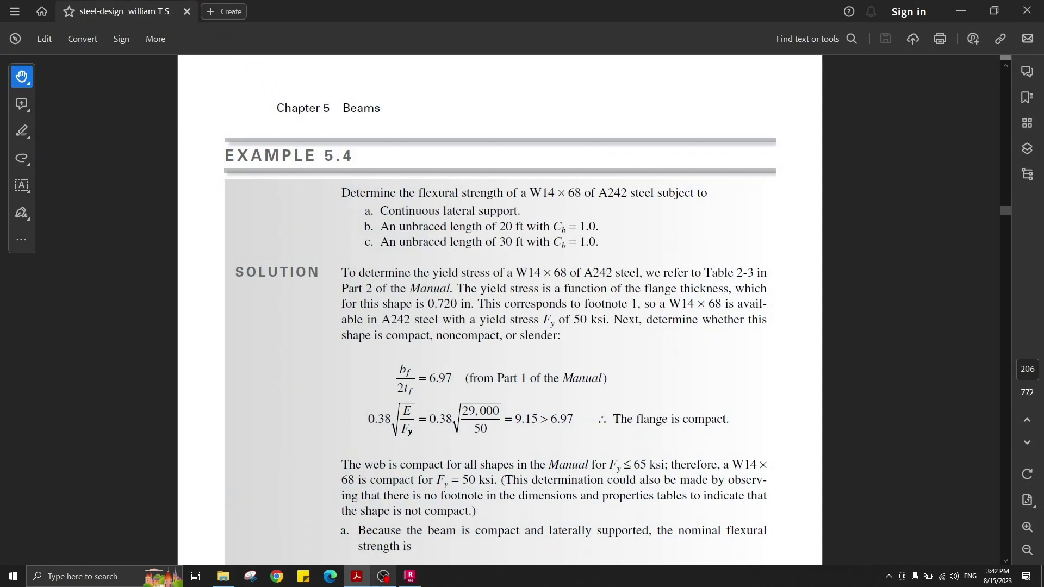
pyautogui.click(410, 576)
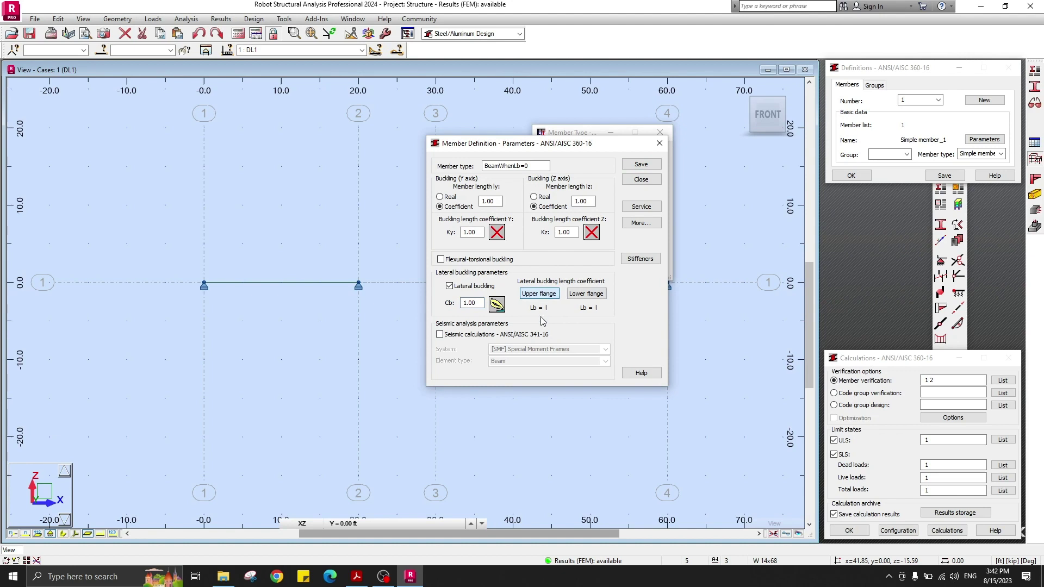
# Set the upper flange's lateral buckling length coefficient to a user-defined Lb of 0.
pyautogui.click(541, 296)
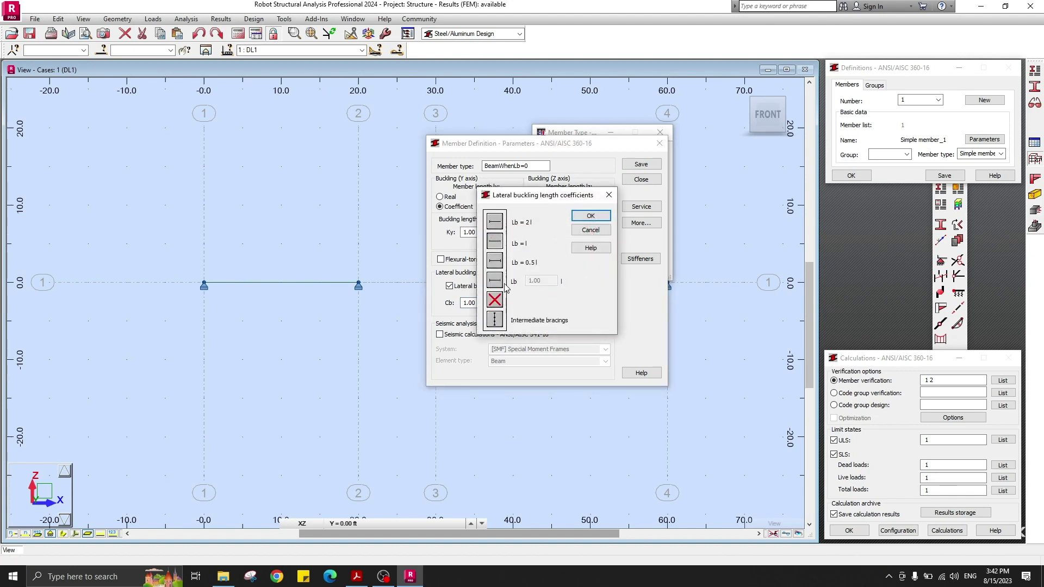
pyautogui.click(496, 280)
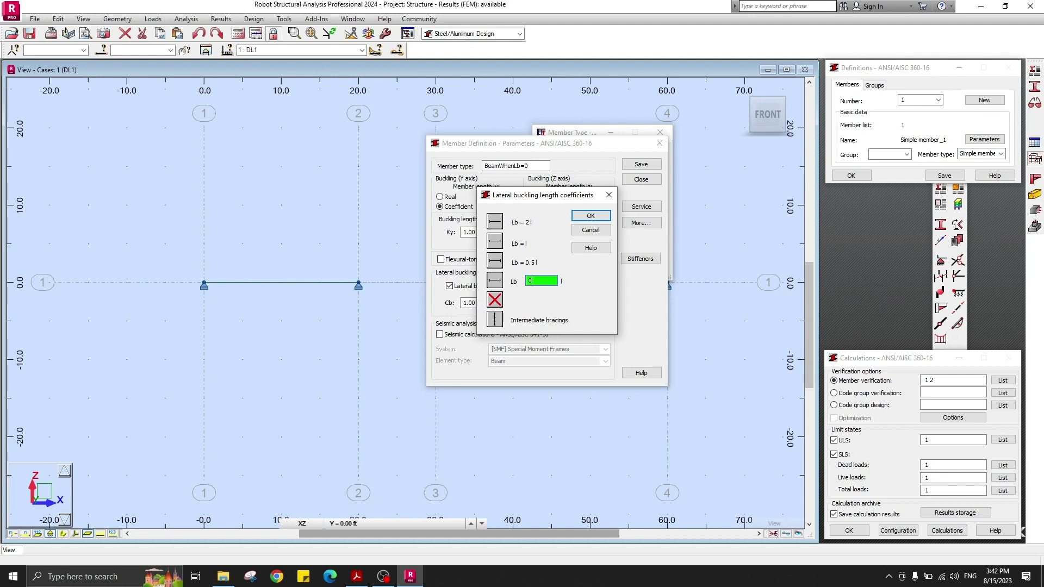
pyautogui.write('0')
pyautogui.press('Return')
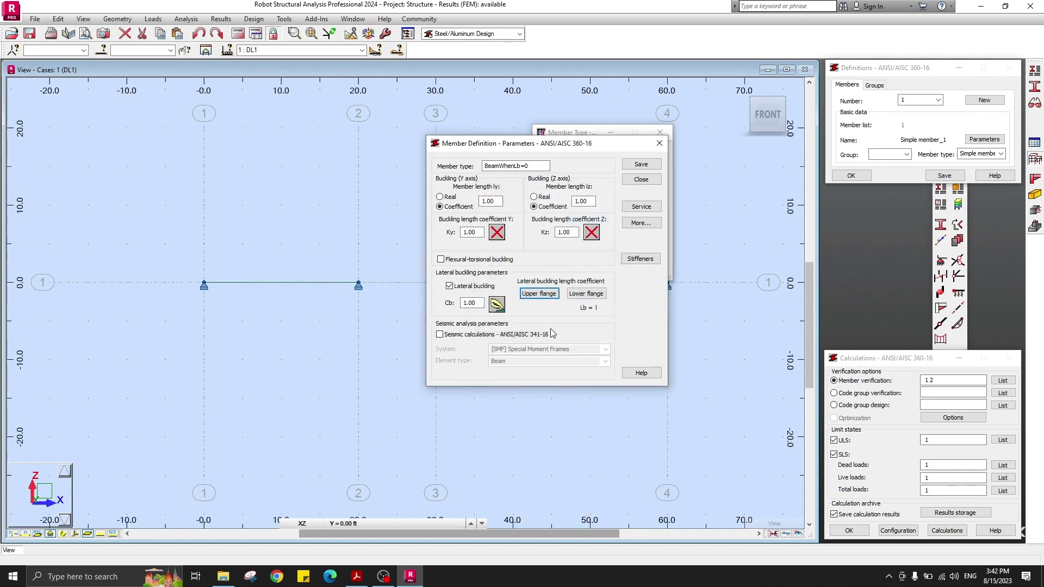
# Set the lower flange's lateral buckling length coefficient to a user-defined Lb of 0 and save the BeamWhenLb=0 member type.
pyautogui.click(576, 297)
pyautogui.click(496, 281)
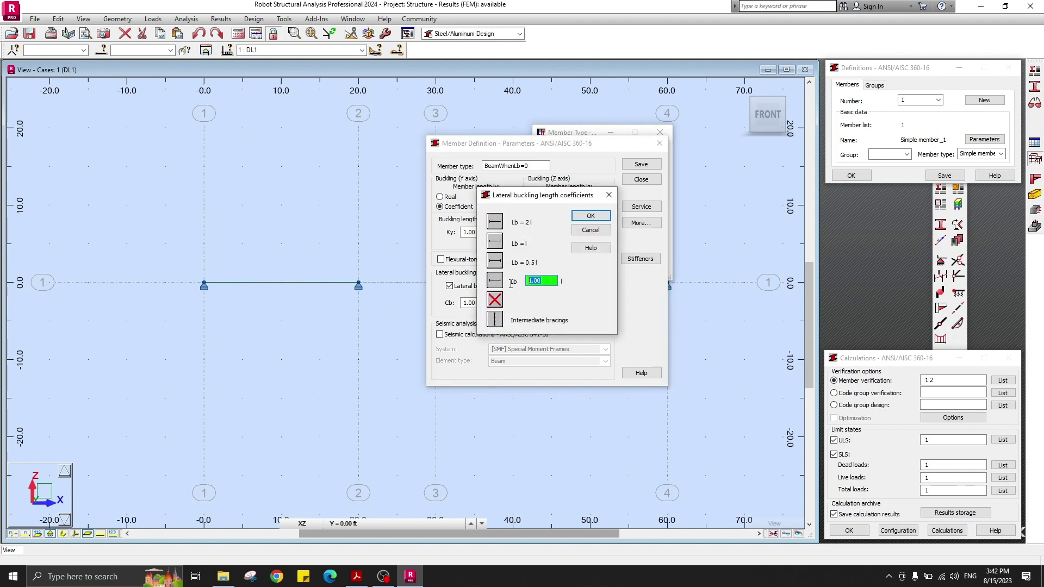
pyautogui.write('0')
pyautogui.click(590, 215)
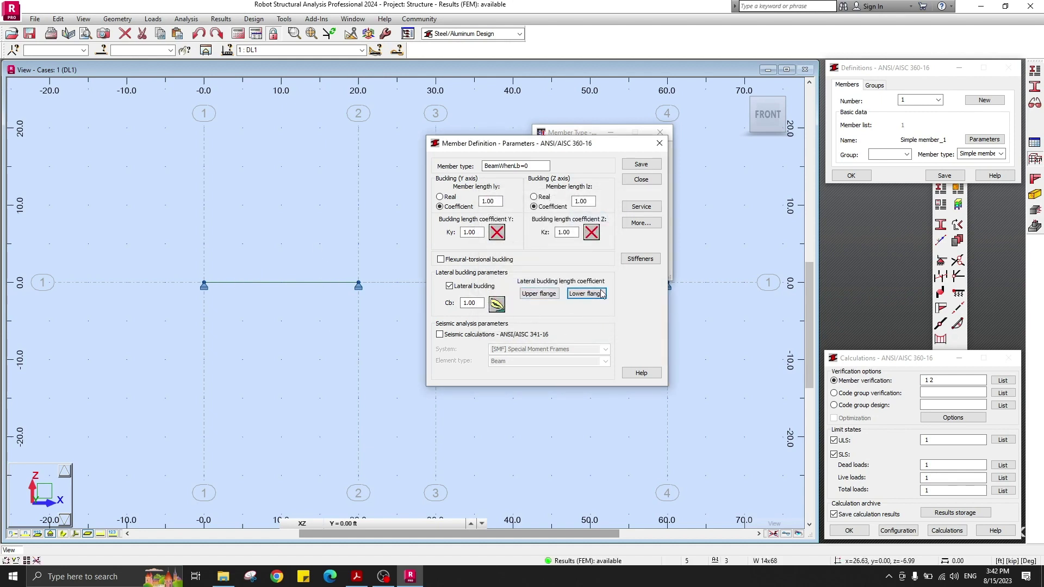
pyautogui.click(643, 165)
pyautogui.click(632, 184)
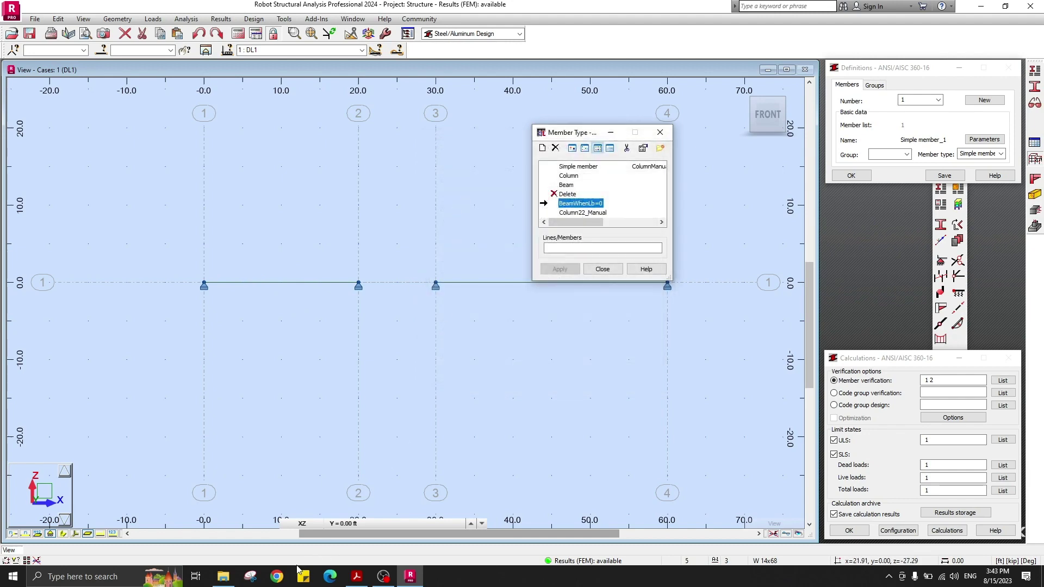
# Reopen the BeamWhenLb=0 member type's parameters and rename the type as BeamWhenLb=ActualLB.
pyautogui.moveTo(369, 580)
pyautogui.moveTo(492, 319); pyautogui.dragTo(446, 383, button='middle')
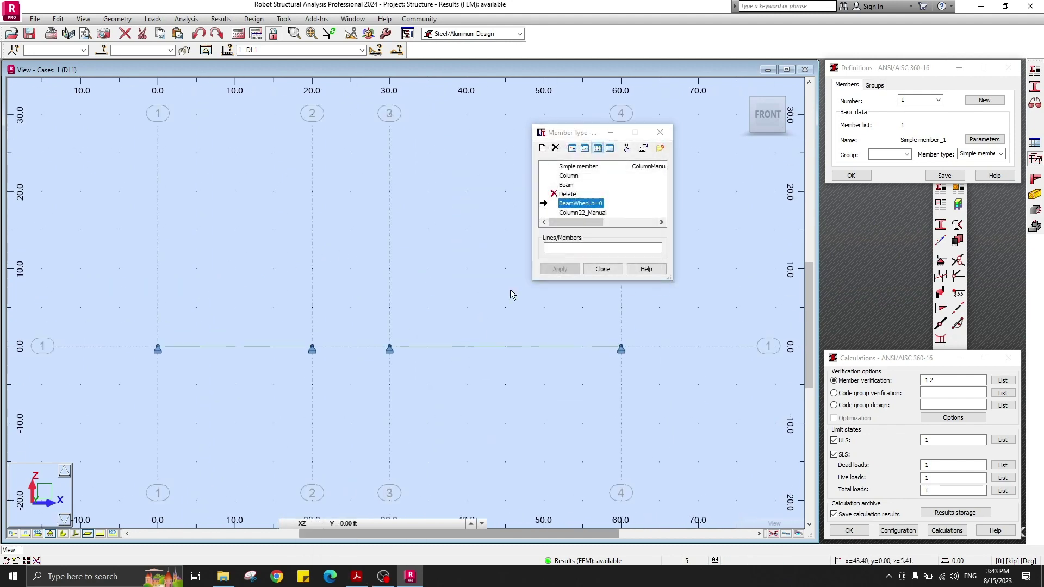
pyautogui.doubleClick(597, 204)
pyautogui.moveTo(641, 172); pyautogui.dragTo(624, 182)
pyautogui.press('BackSpace')
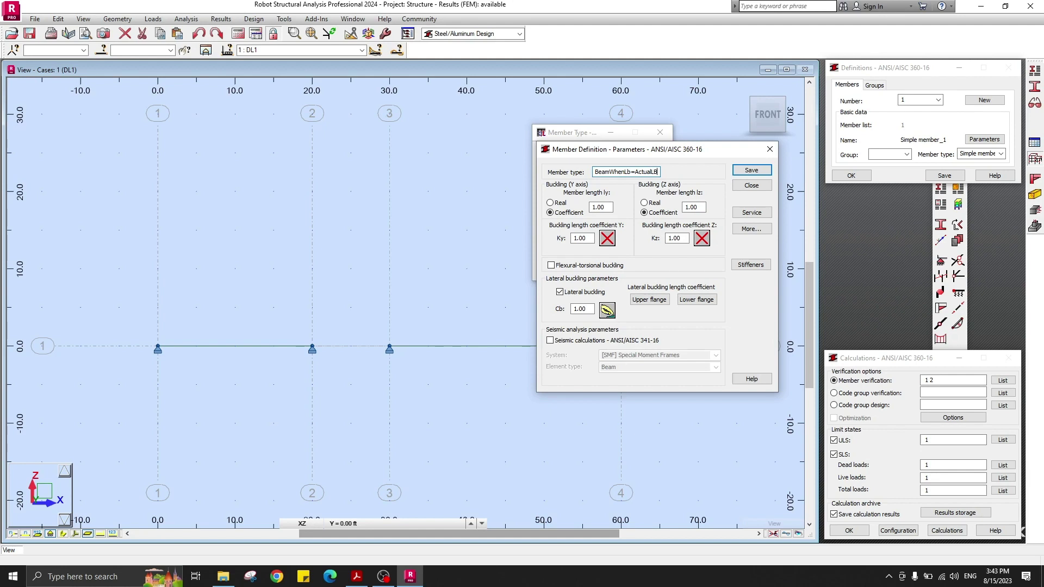
# Set the lateral buckling length coefficient of both the upper and lower flanges to Lb = l and save the new member type.
pyautogui.click(649, 300)
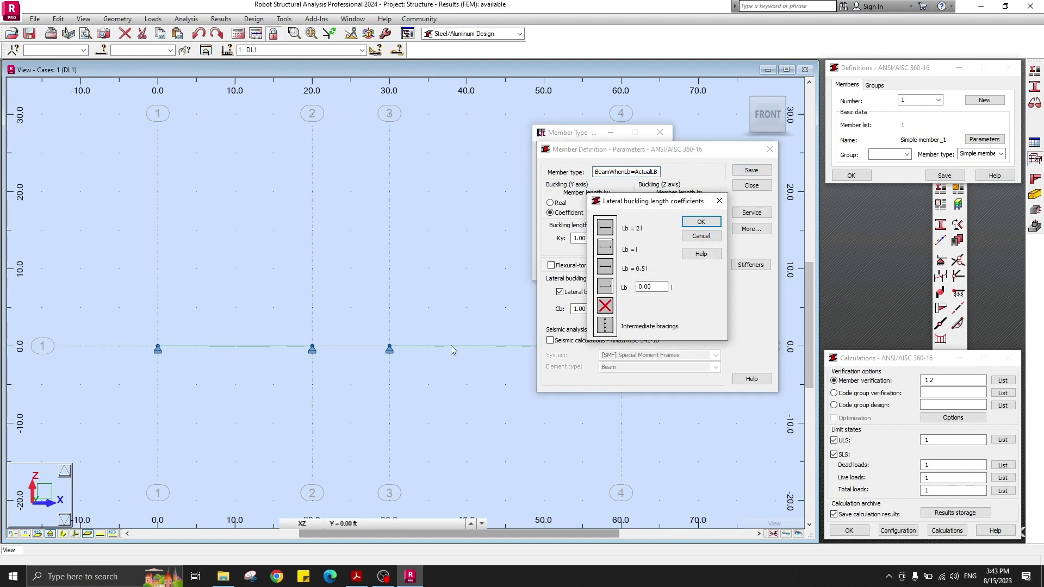
pyautogui.click(630, 250)
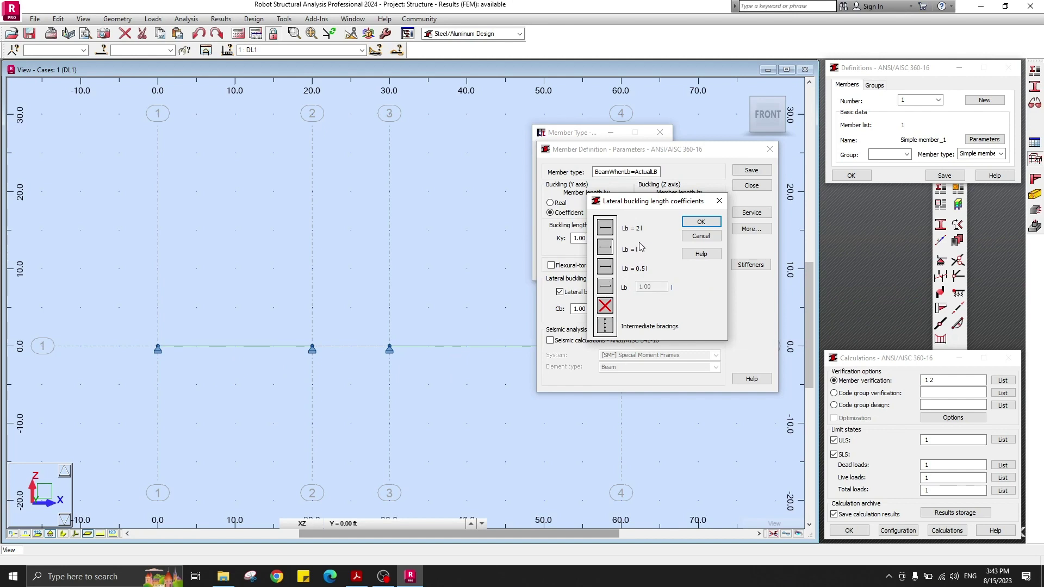
pyautogui.click(701, 222)
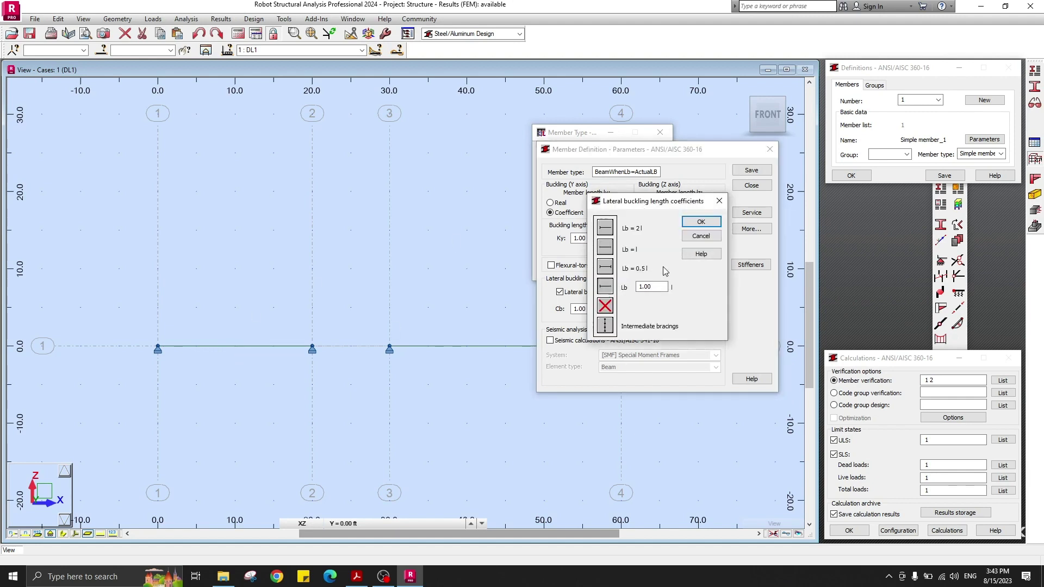
pyautogui.click(686, 224)
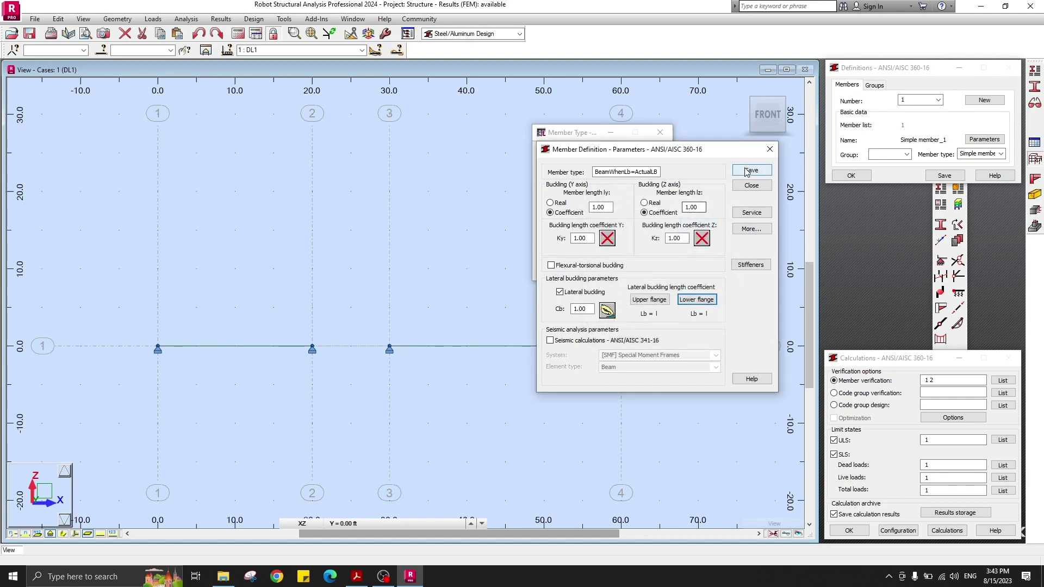
pyautogui.click(753, 186)
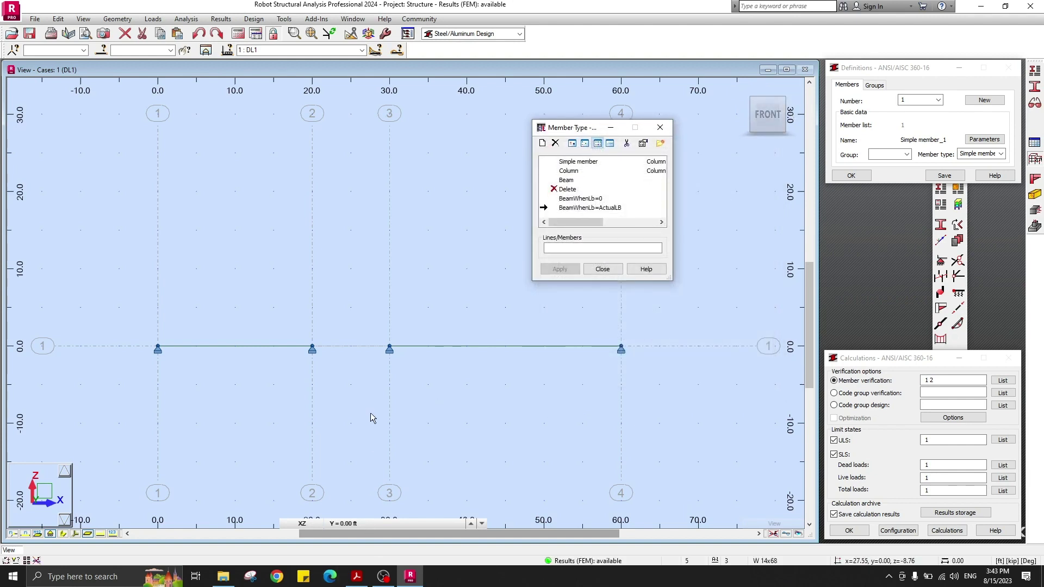
# Assign the BeamWhenLb=0 member type to member 1 and close the member type list.
pyautogui.click(580, 199)
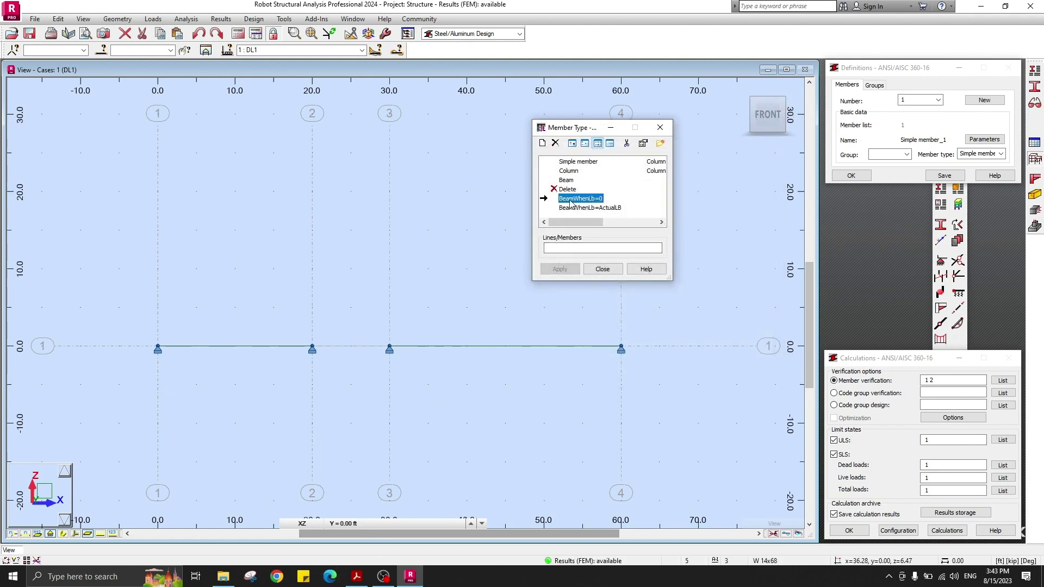
pyautogui.click(571, 248)
pyautogui.write('1')
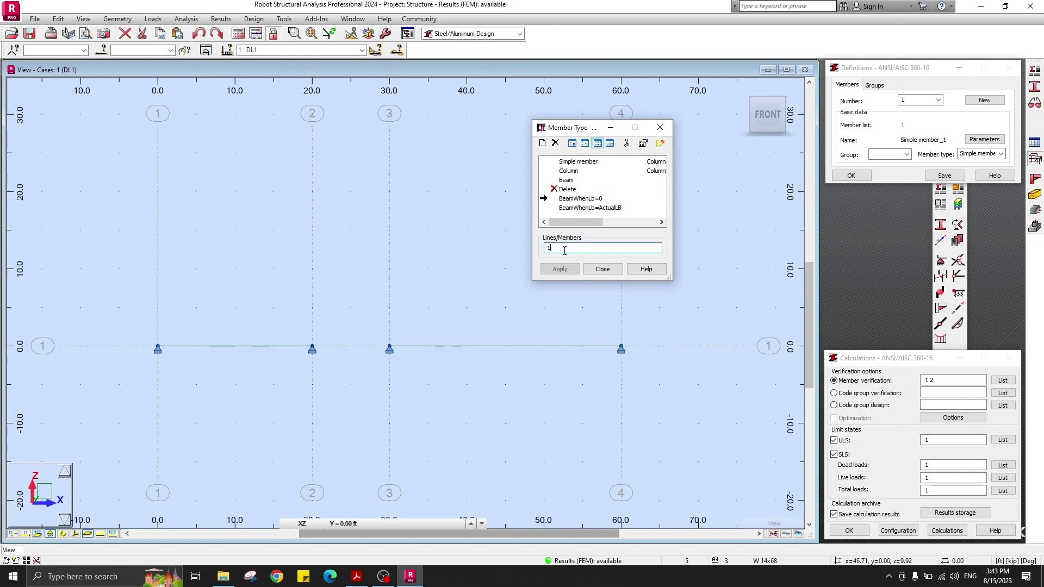
pyautogui.click(560, 269)
pyautogui.press('Escape')
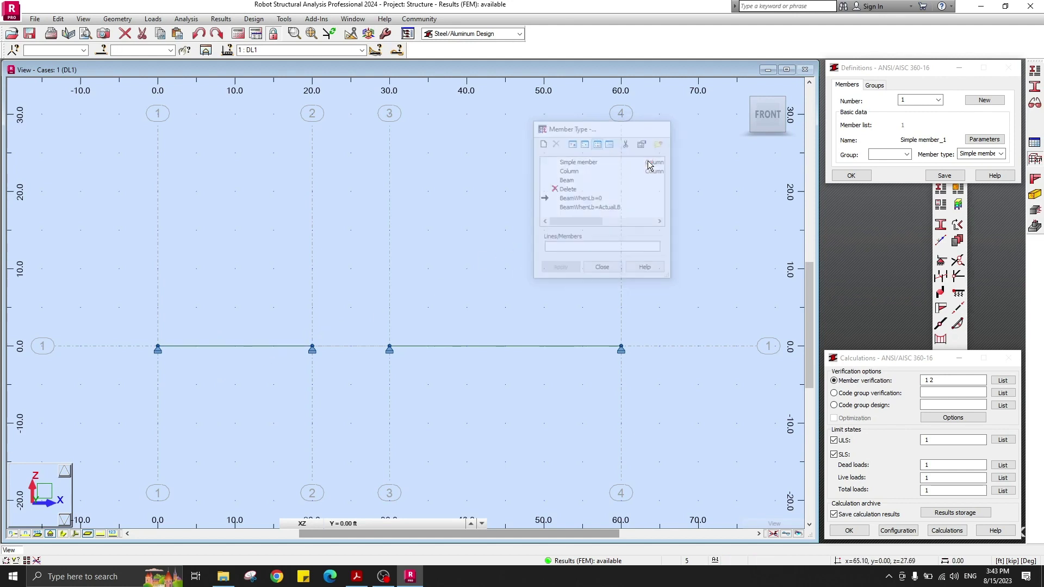
# Display the members' section shapes and turn on the color legend by member type.
pyautogui.click(108, 534)
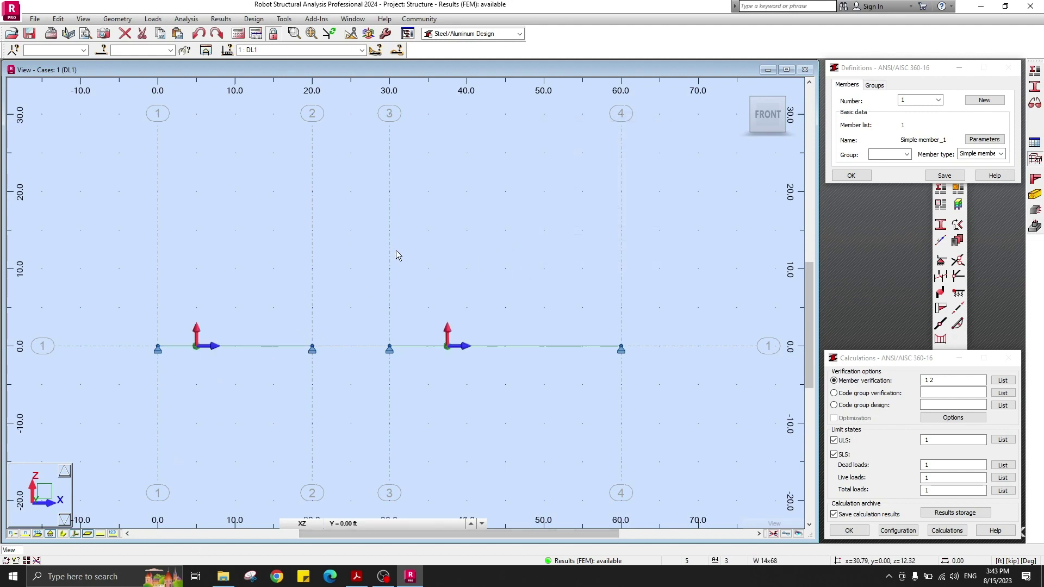
pyautogui.click(81, 535)
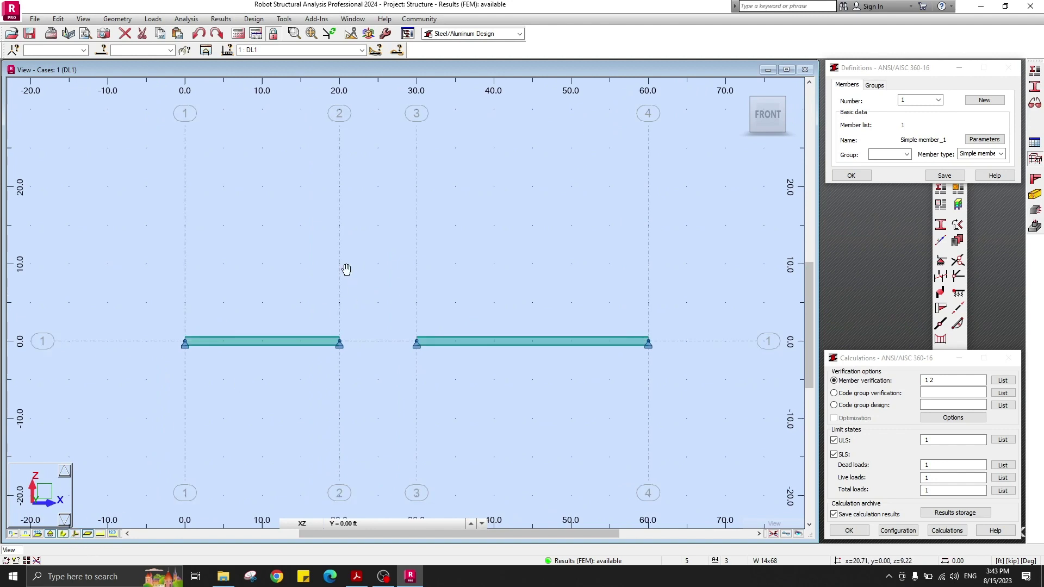
pyautogui.scroll(2, 345, 268)
pyautogui.hotkey('ctrl', 'y')
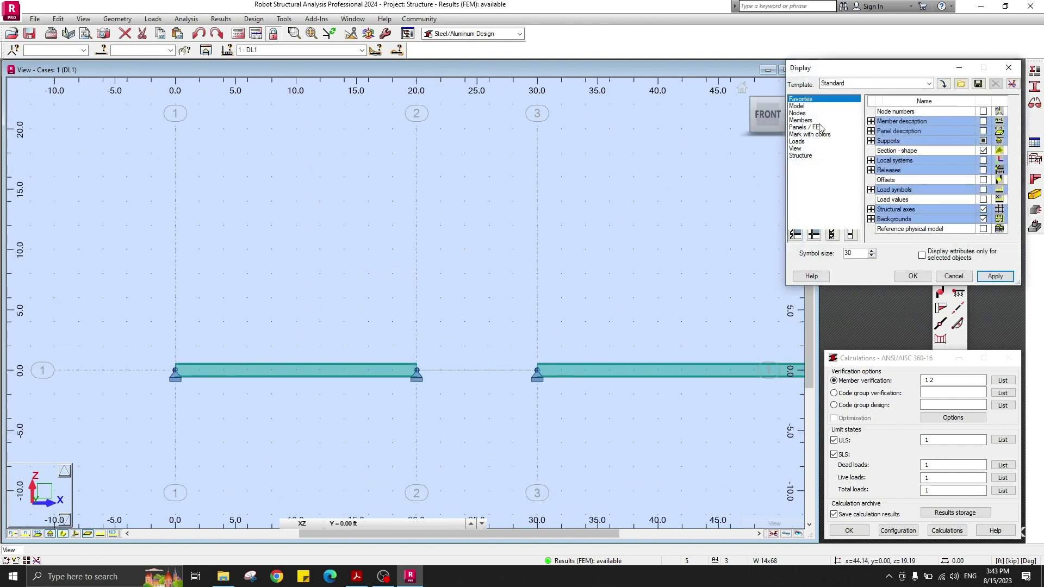
pyautogui.click(801, 120)
pyautogui.click(982, 151)
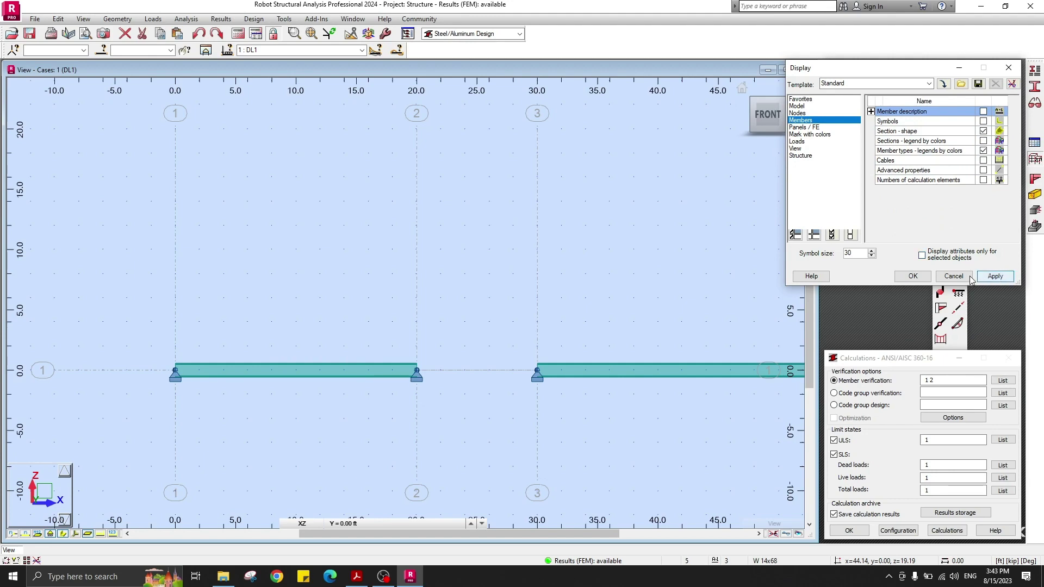
pyautogui.click(913, 276)
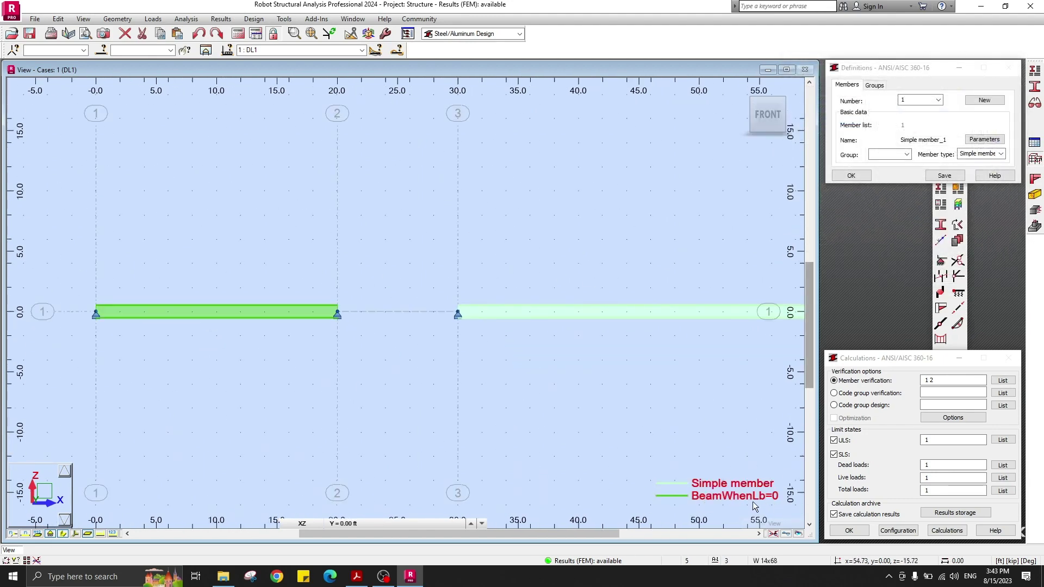
# Limit the member verification to member 1 and run the steel design calculations.
pyautogui.click(466, 311)
pyautogui.scroll(-1, 324, 282)
pyautogui.click(902, 367)
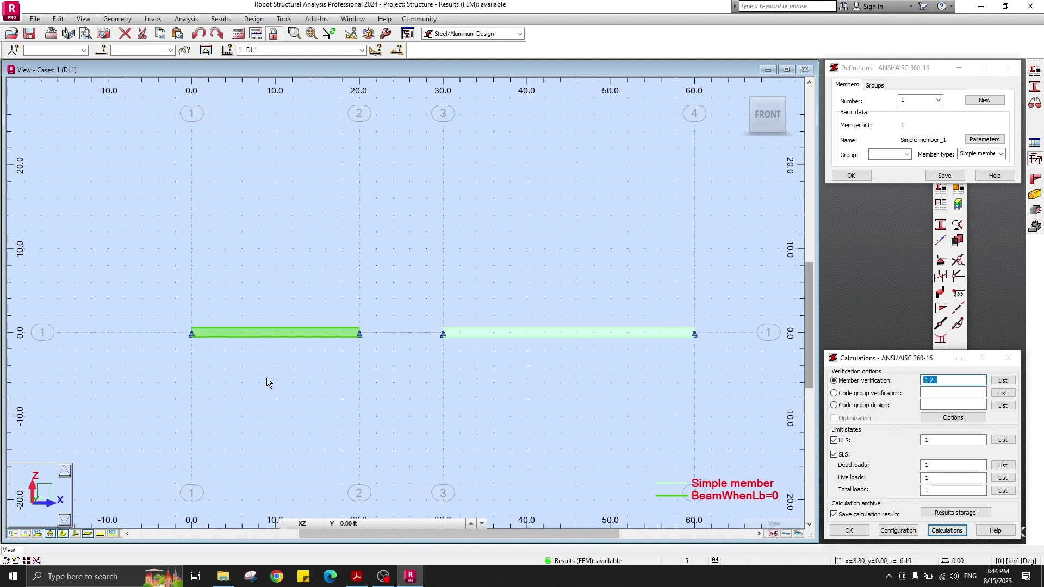
pyautogui.write('1')
pyautogui.press('Return')
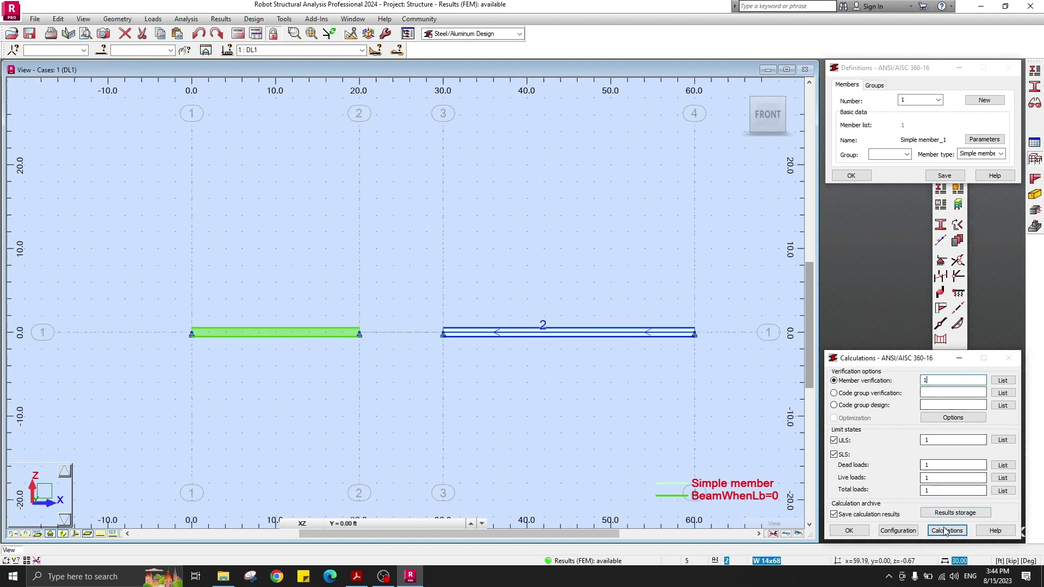
pyautogui.click(956, 478)
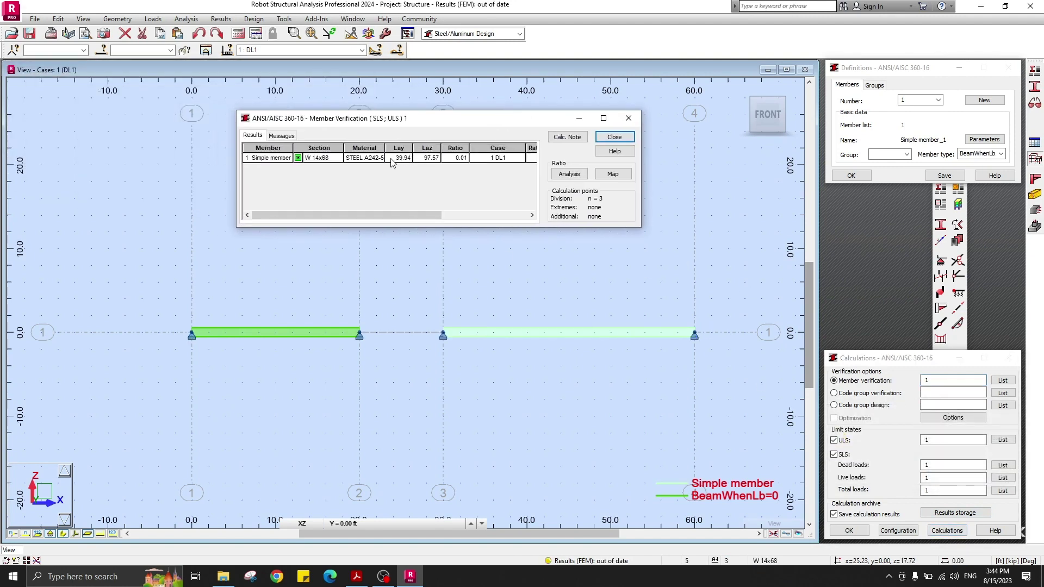
# Examine the nominal and design flexural strengths in member 1's detailed code results.
pyautogui.doubleClick(392, 158)
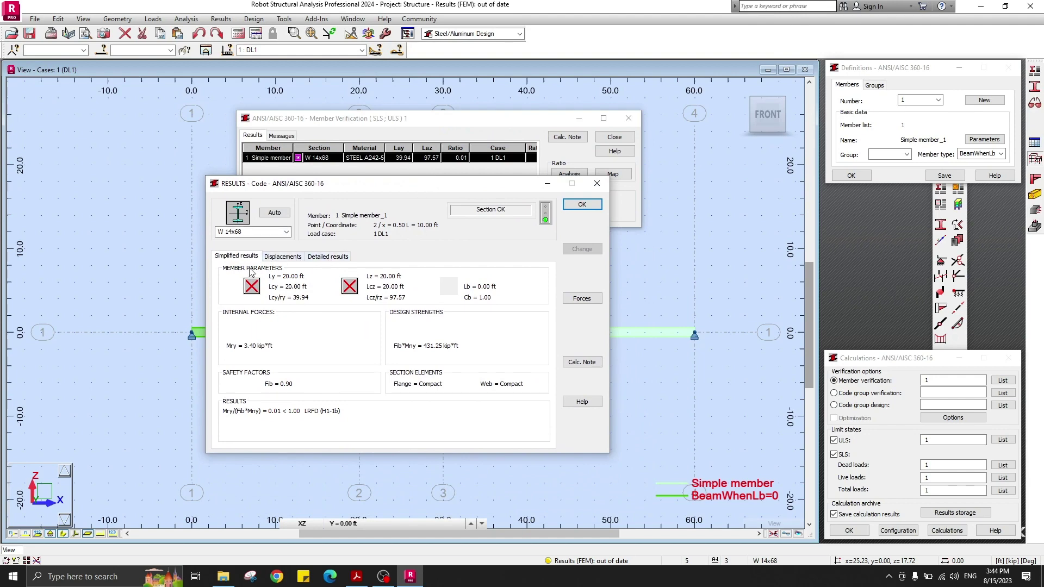
pyautogui.click(328, 256)
pyautogui.moveTo(537, 220); pyautogui.dragTo(536, 302)
pyautogui.scroll(-3, 366, 312)
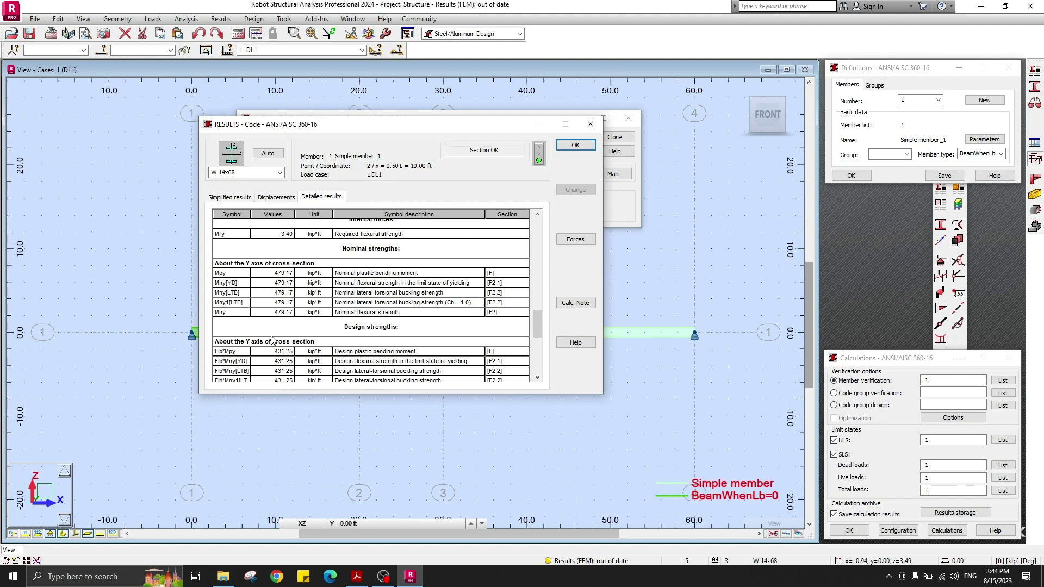
pyautogui.moveTo(536, 323); pyautogui.dragTo(536, 320)
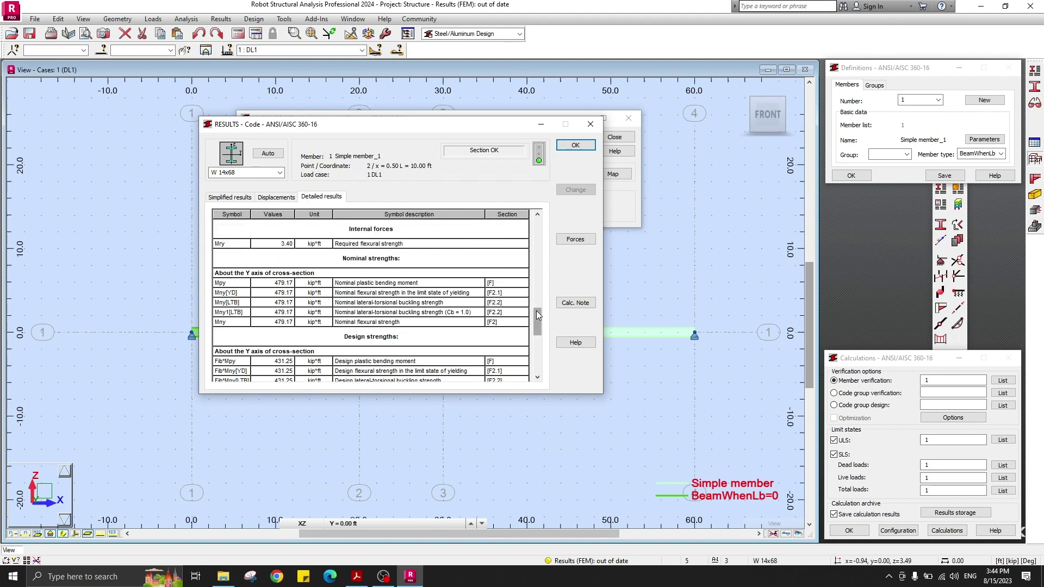
pyautogui.moveTo(538, 320); pyautogui.dragTo(538, 324)
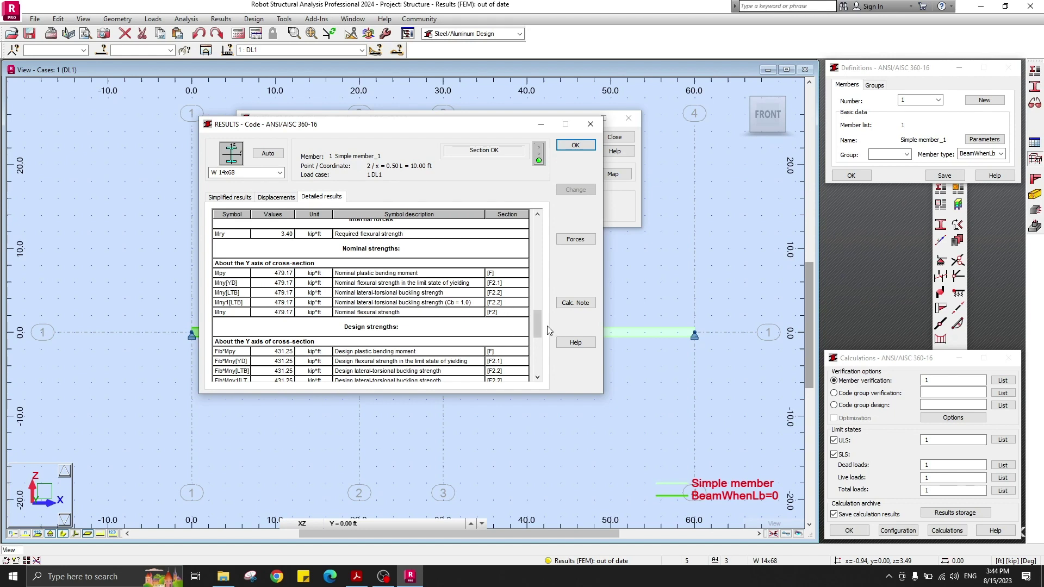
pyautogui.scroll(-1, 542, 340)
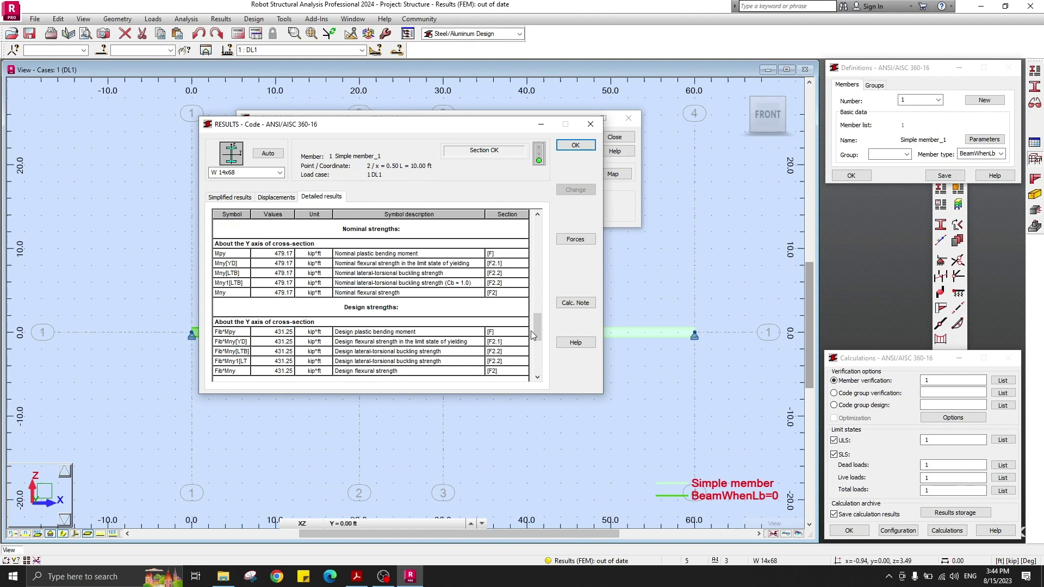
pyautogui.scroll(-2, 532, 335)
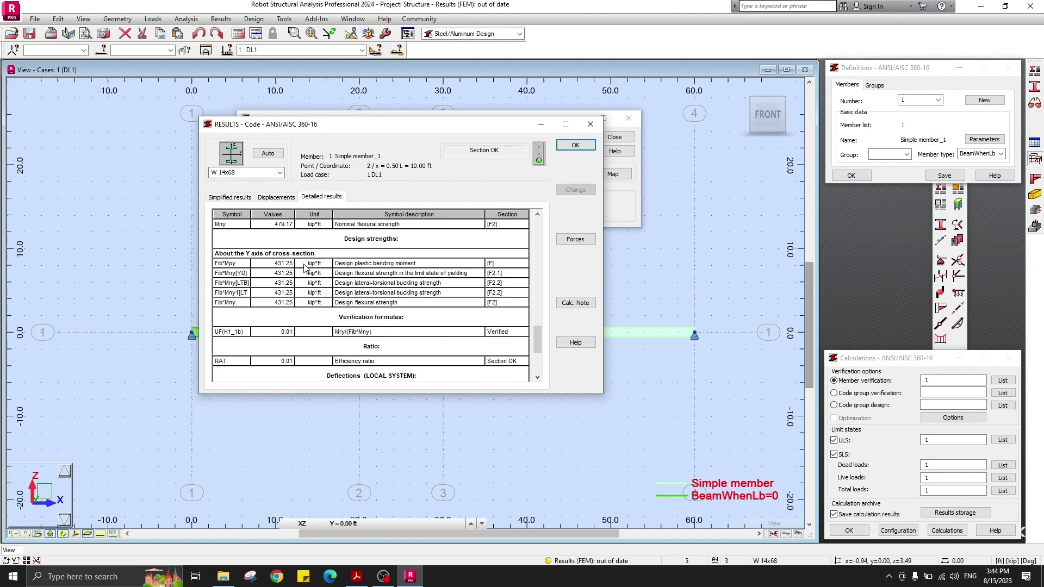
# Switch to the steel design PDF and read the nominal and LRFD design strengths in part a of Example 5.4.
pyautogui.click(356, 576)
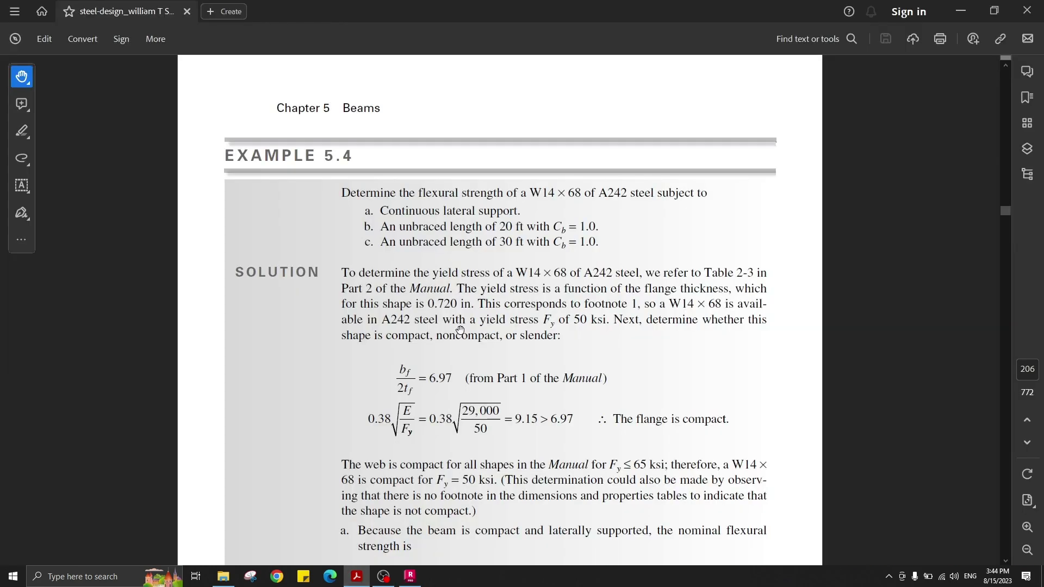
pyautogui.scroll(-5, 454, 247)
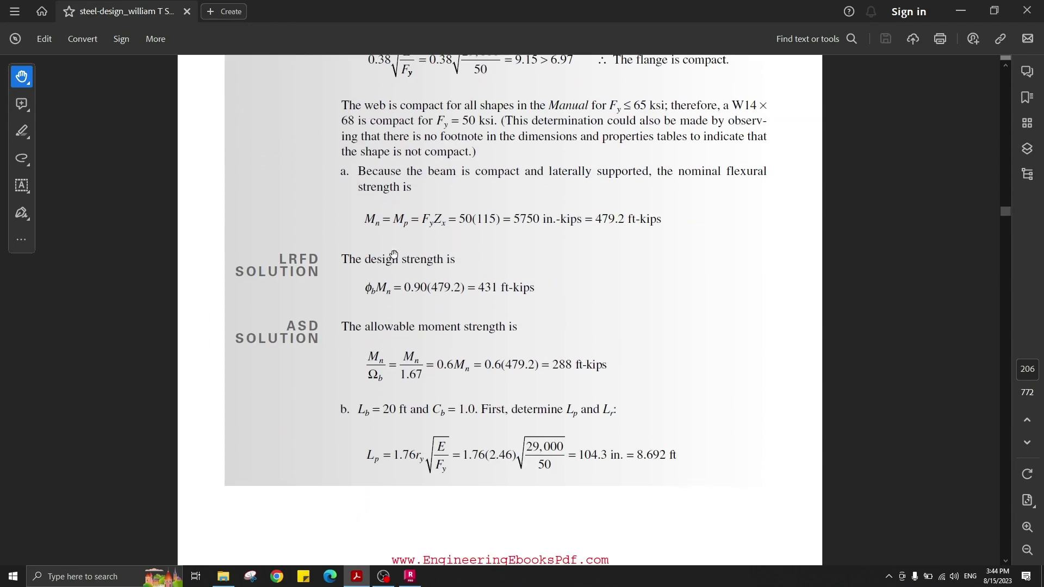
pyautogui.scroll(2, 411, 229)
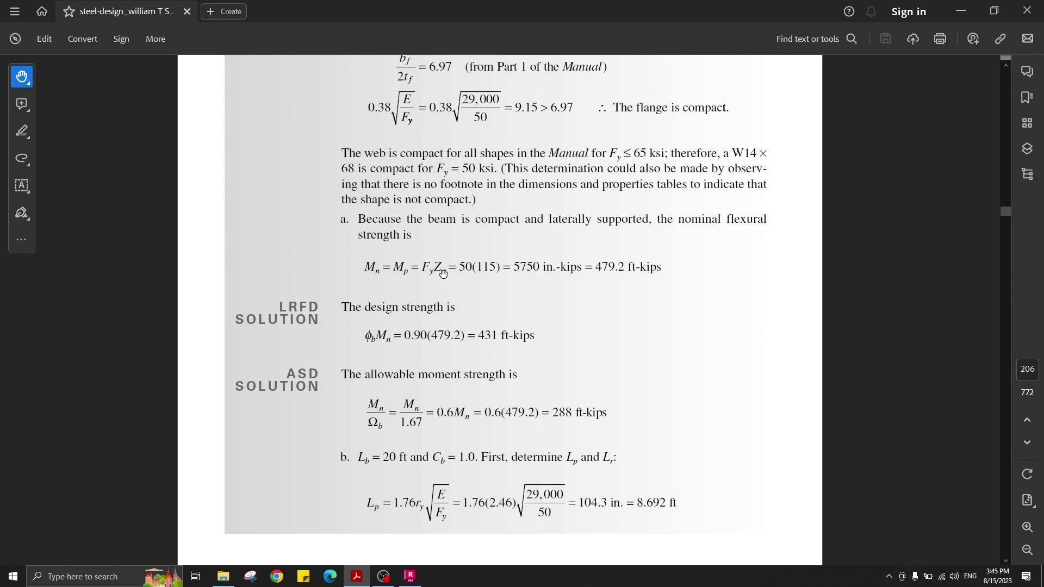
pyautogui.scroll(-2, 580, 312)
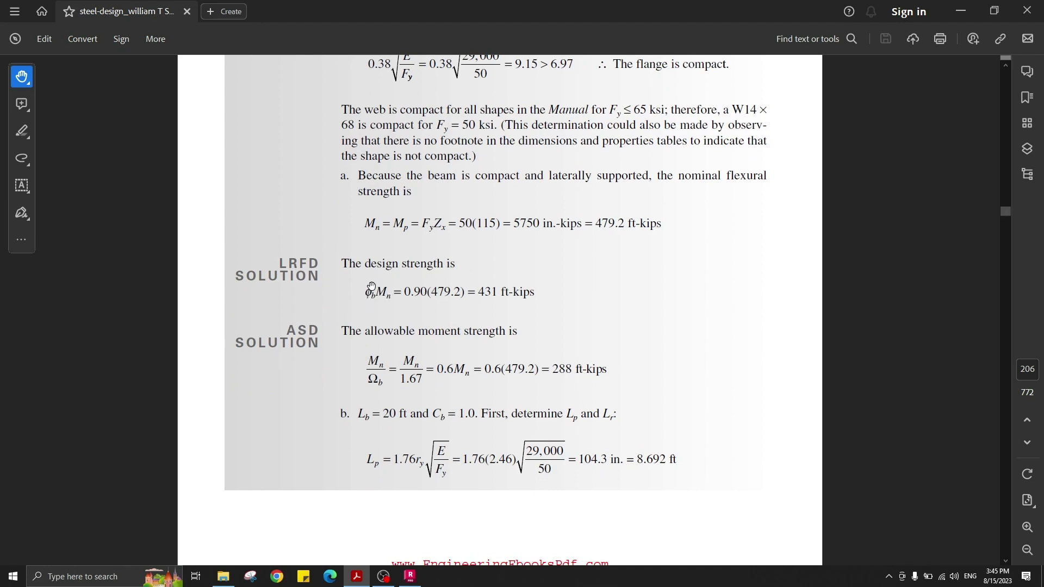
pyautogui.scroll(1, 402, 305)
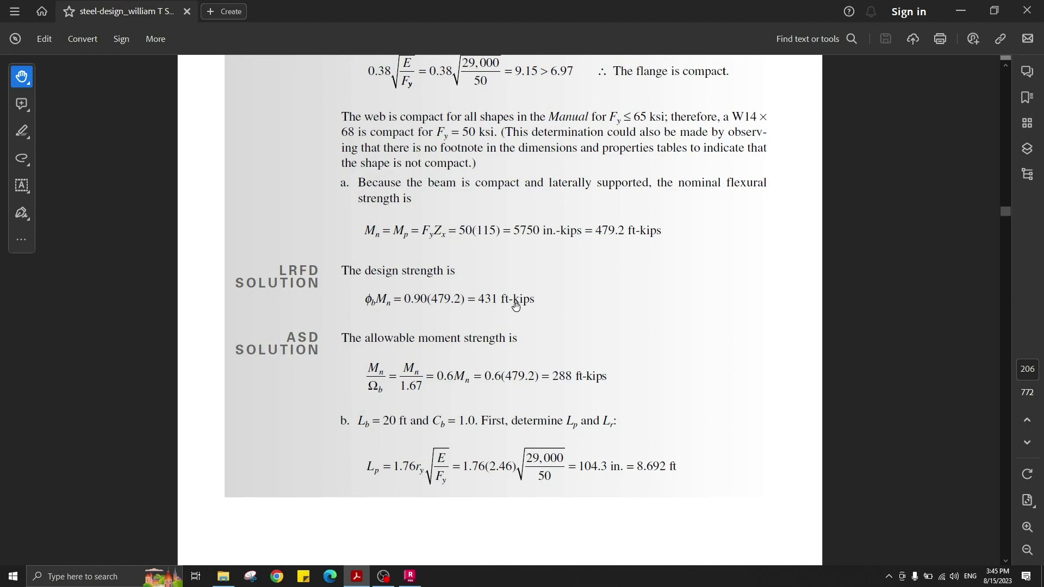
# Return to Robot Structural Analysis, review member 1's simplified results for its design strength, and close the code results.
pyautogui.hotkey('alt', 'Tab')
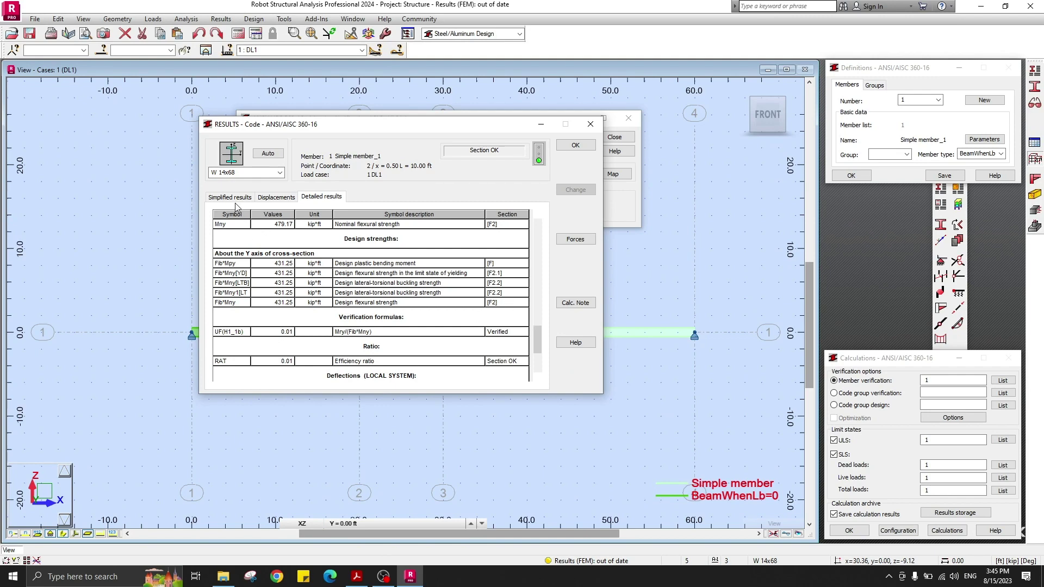
pyautogui.click(230, 197)
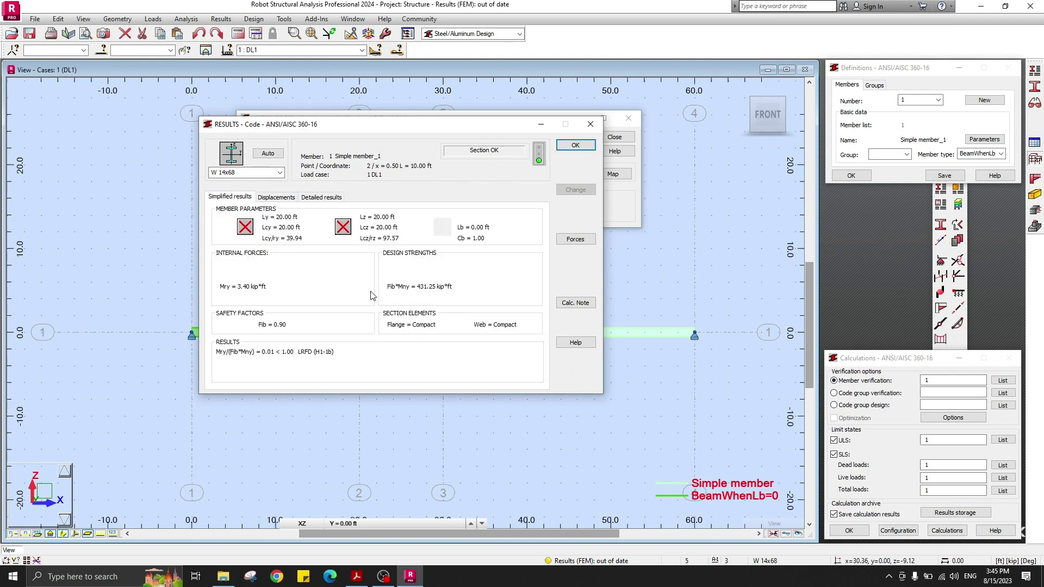
pyautogui.click(575, 146)
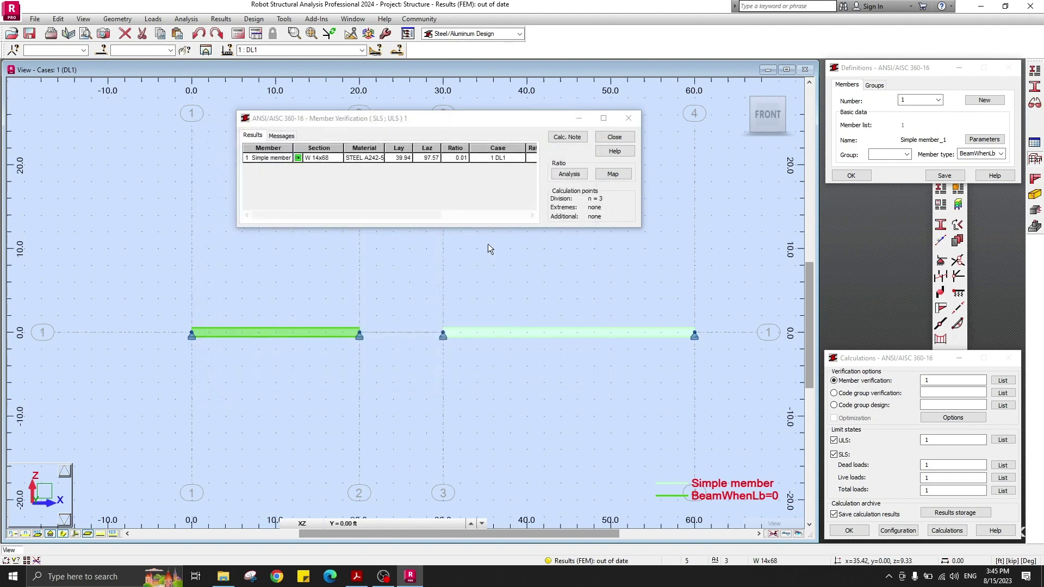
# Switch to the steel design PDF, review the unbraced length cases of Example 5.4, and return to Robot Structural Analysis.
pyautogui.click(356, 576)
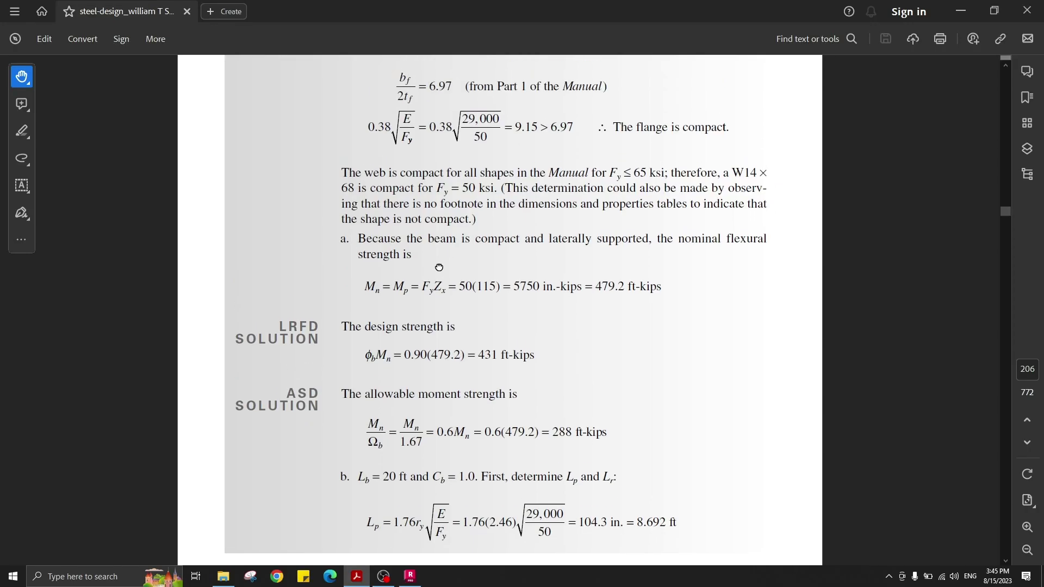
pyautogui.scroll(-1, 439, 267)
pyautogui.scroll(6, 424, 244)
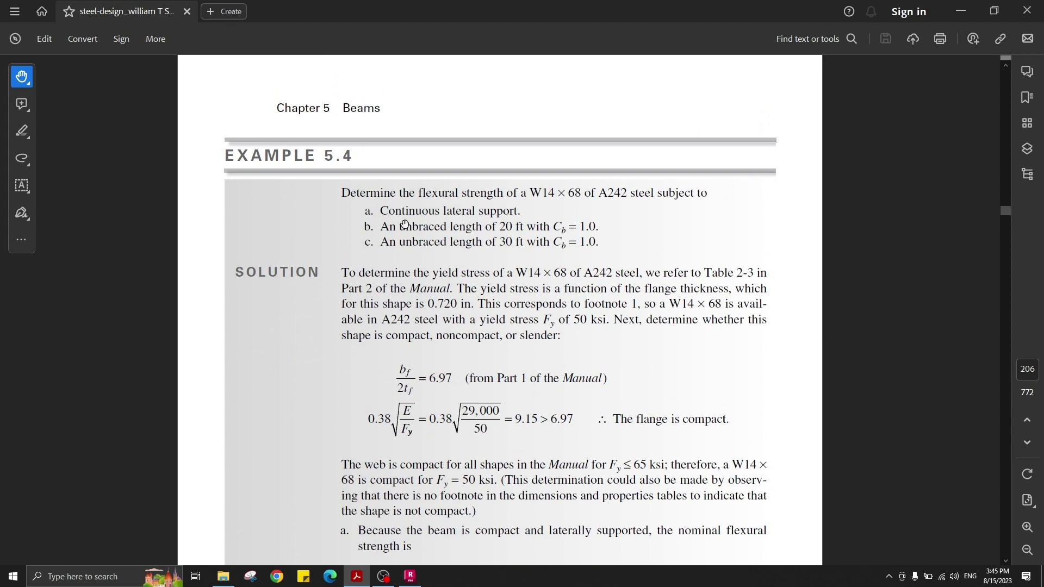
pyautogui.scroll(-2, 454, 438)
pyautogui.hotkey('alt', 'Tab')
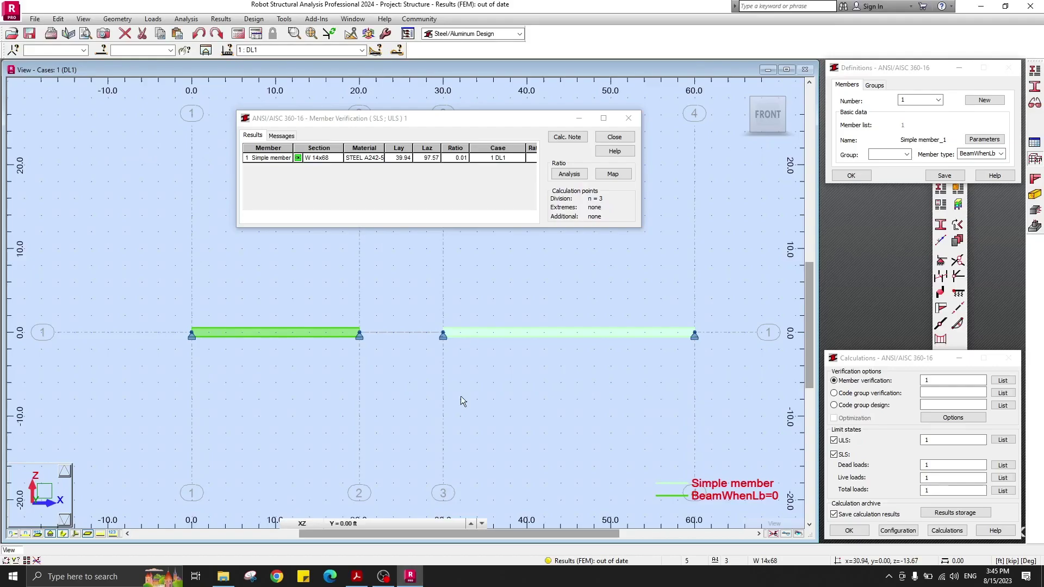
# Close the member verification results and assign the member type BeamWhenLb=ActualLB to members 1 and 2.
pyautogui.click(627, 118)
pyautogui.click(329, 205)
pyautogui.click(1034, 72)
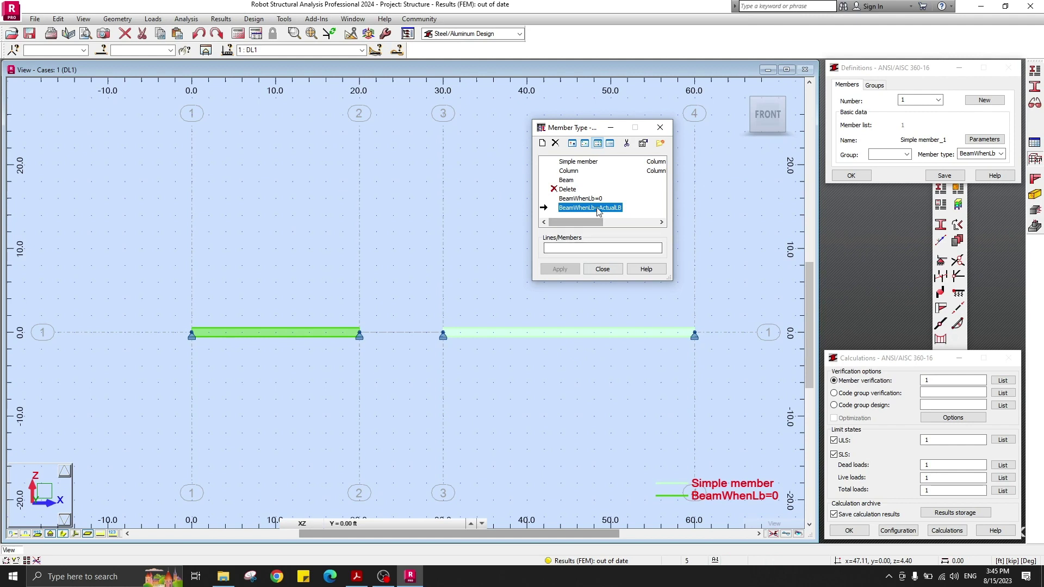
pyautogui.click(590, 248)
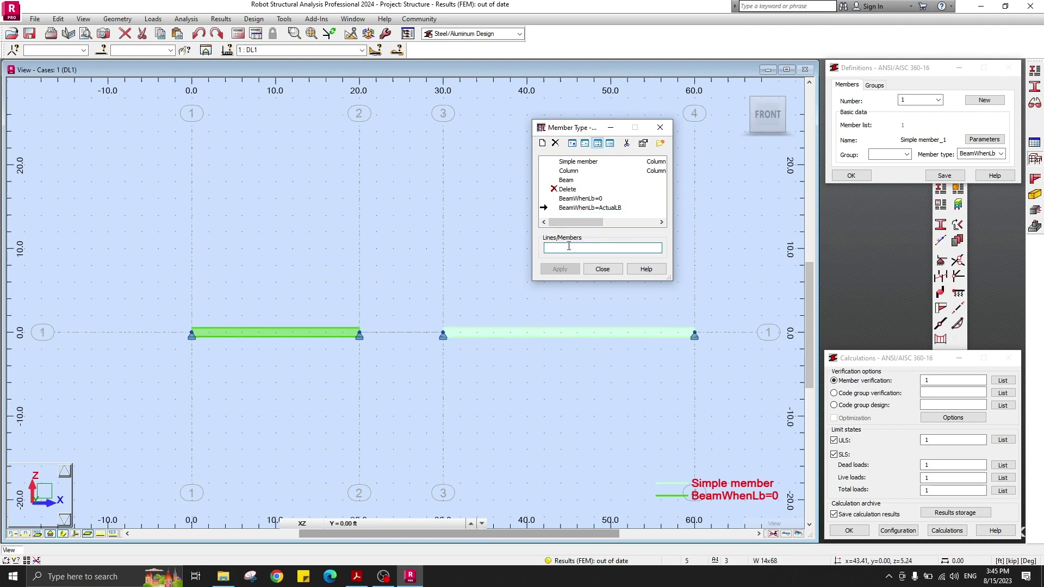
pyautogui.write('12')
pyautogui.click(560, 269)
pyautogui.click(561, 310)
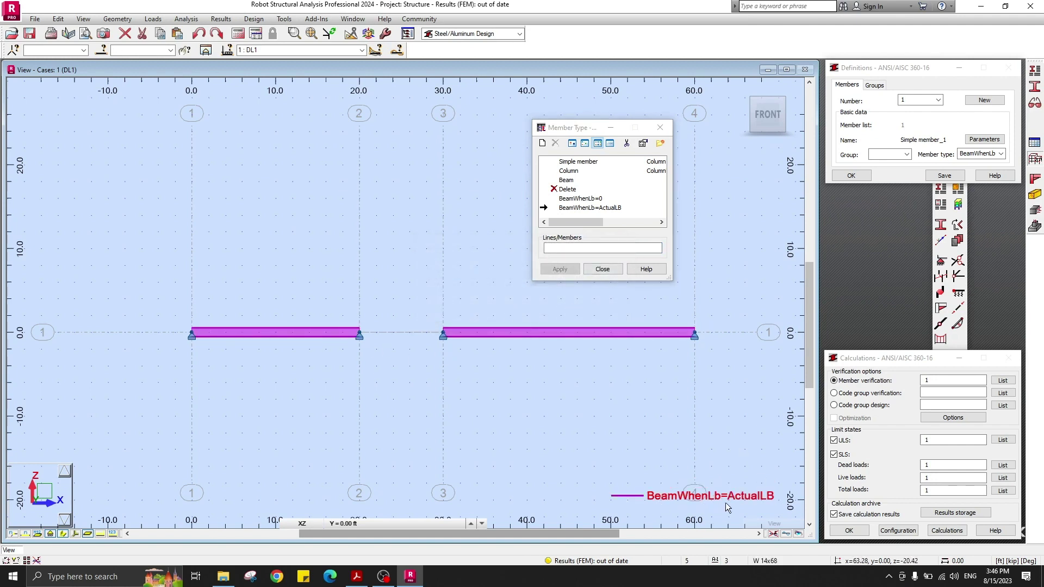
pyautogui.click(601, 269)
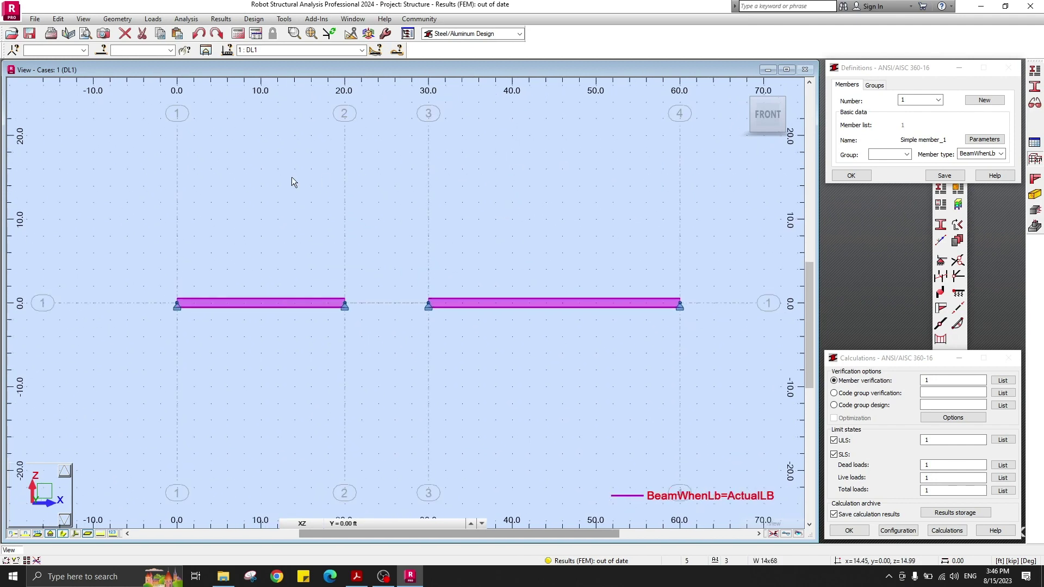
# Set the member verification list to members 1 and 2, run the design calculations, and close the results.
pyautogui.click(948, 379)
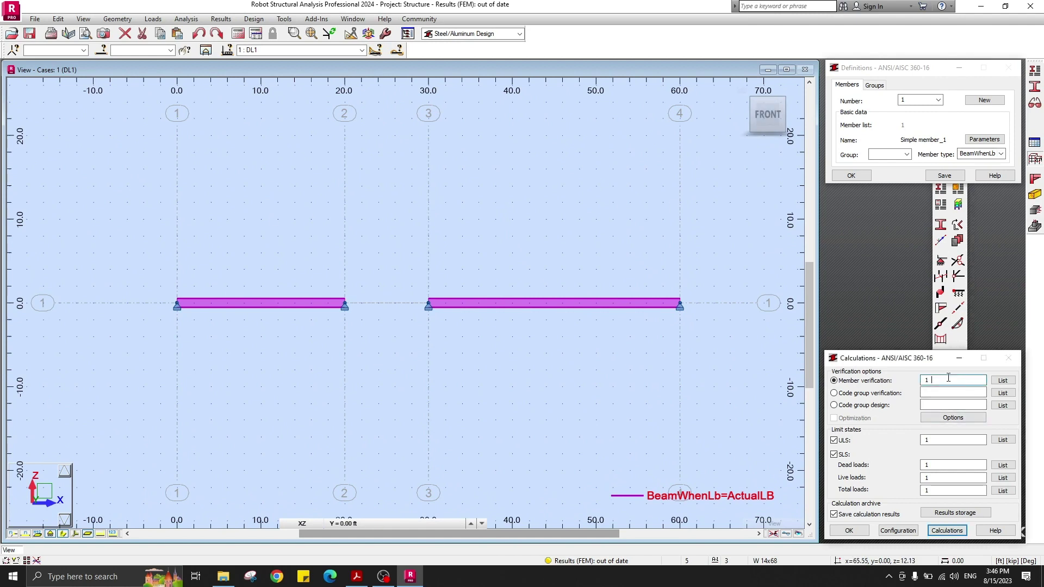
pyautogui.press('Return')
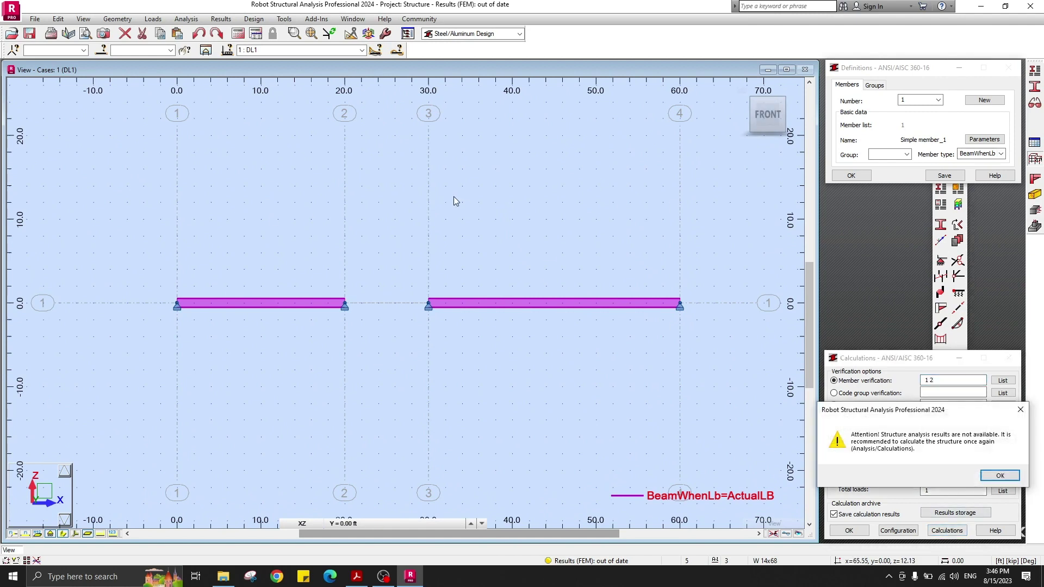
pyautogui.click(1012, 481)
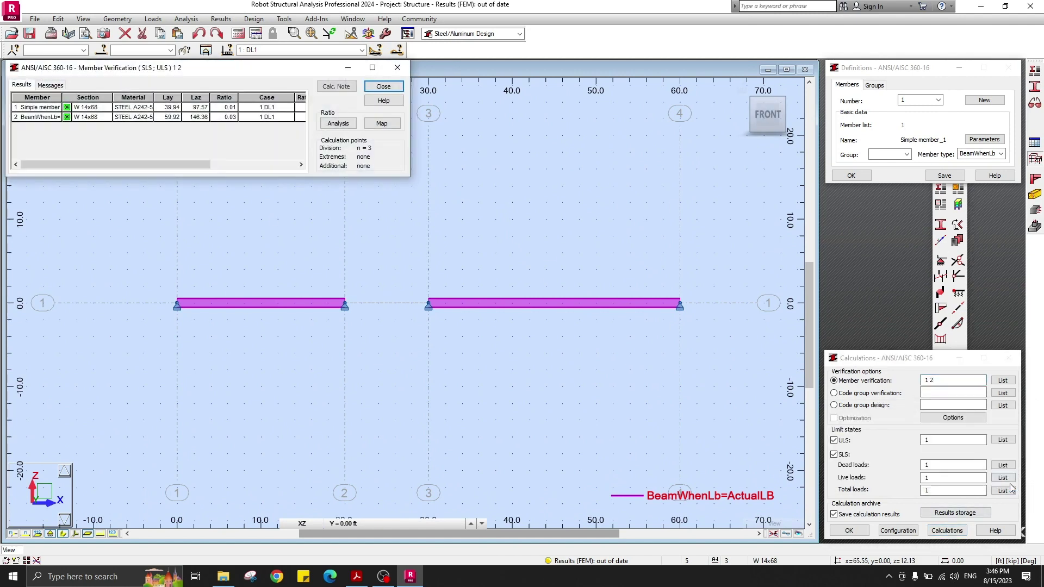
pyautogui.click(397, 67)
# Recalculate the structural analysis and rerun the steel verification of members 1 and 2.
pyautogui.click(97, 158)
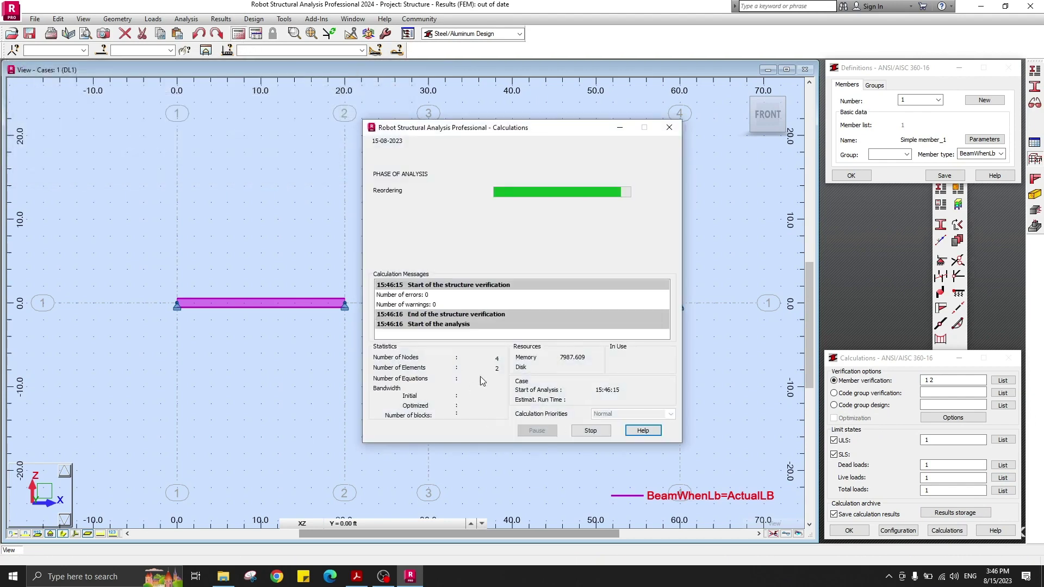
pyautogui.press('Return')
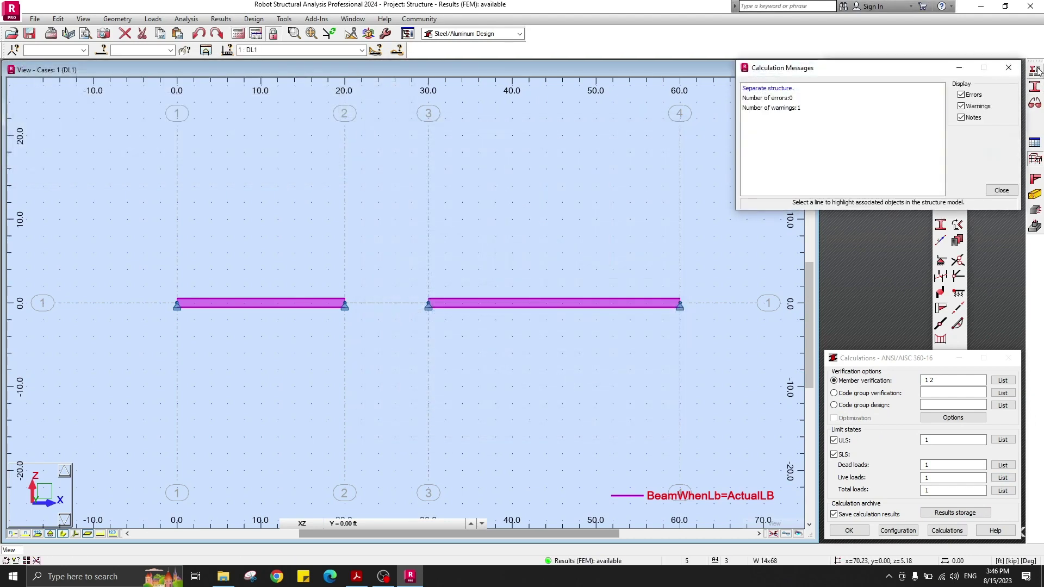
pyautogui.click(1008, 67)
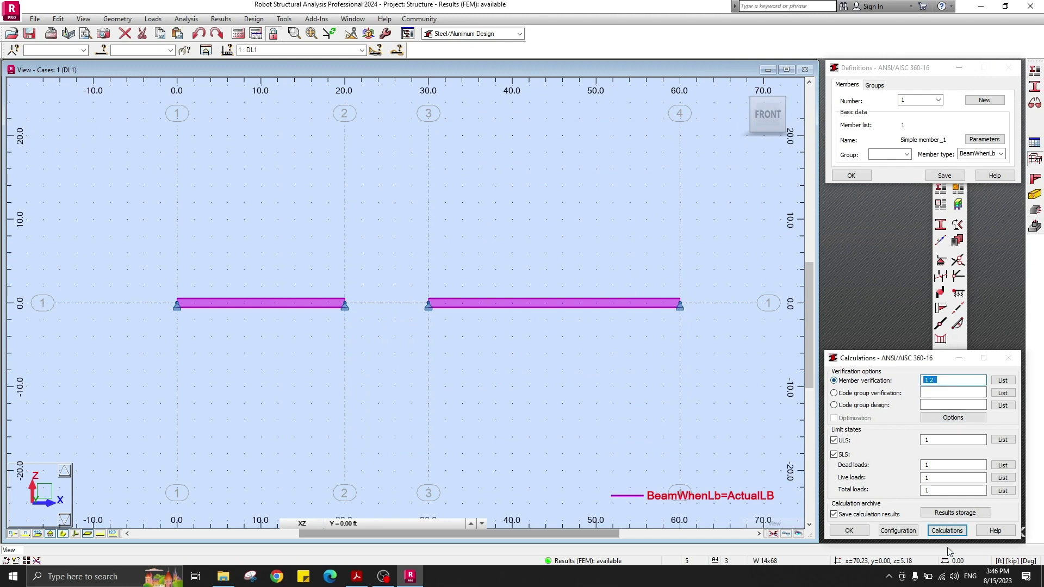
pyautogui.click(947, 530)
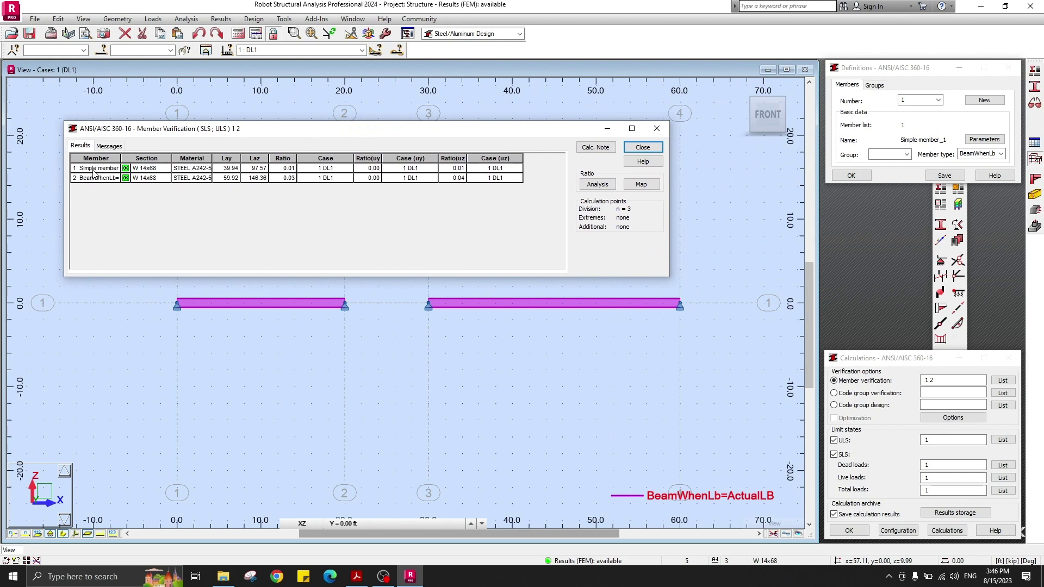
# Widen the Member column and examine the nominal and design flexural strengths in member 1's detailed code results.
pyautogui.doubleClick(120, 158)
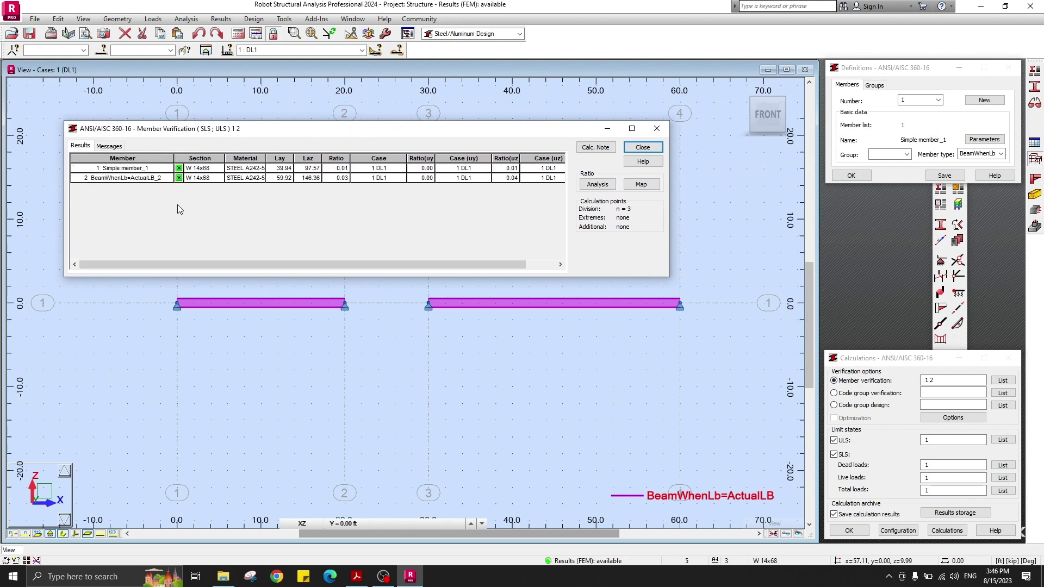
pyautogui.doubleClick(141, 168)
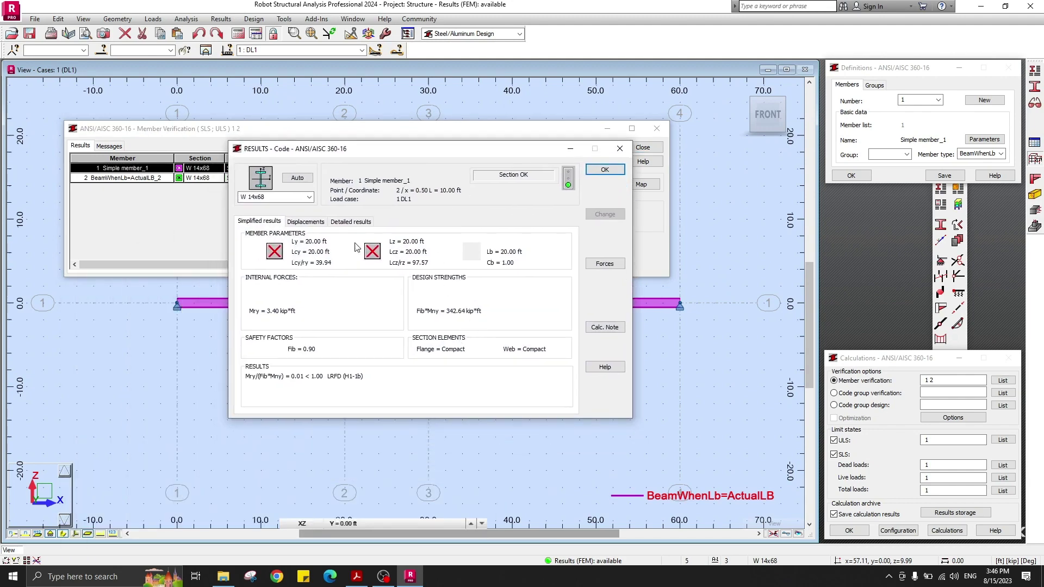
pyautogui.click(346, 222)
pyautogui.scroll(-10, 557, 351)
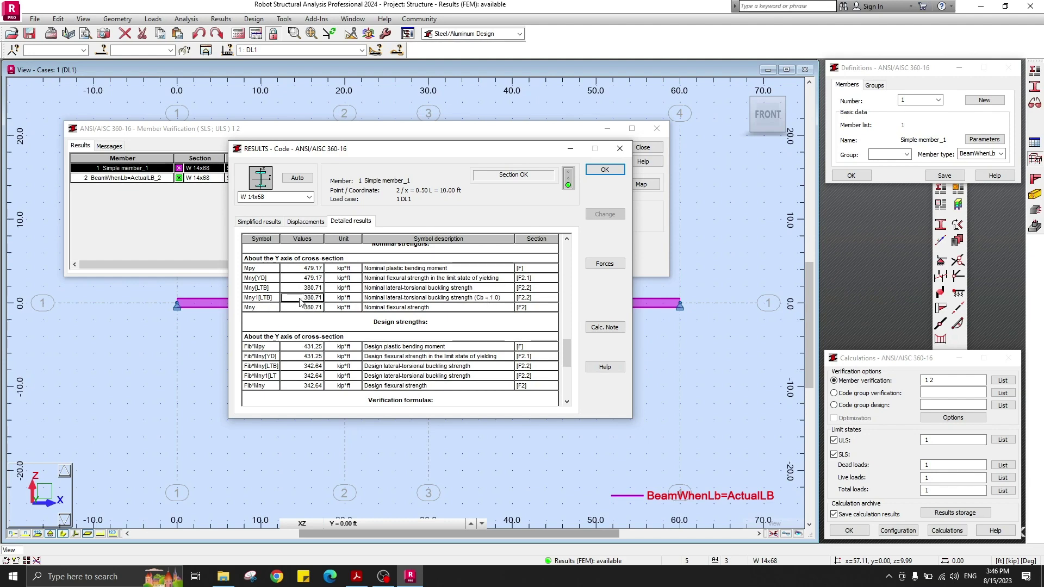
pyautogui.click(249, 298)
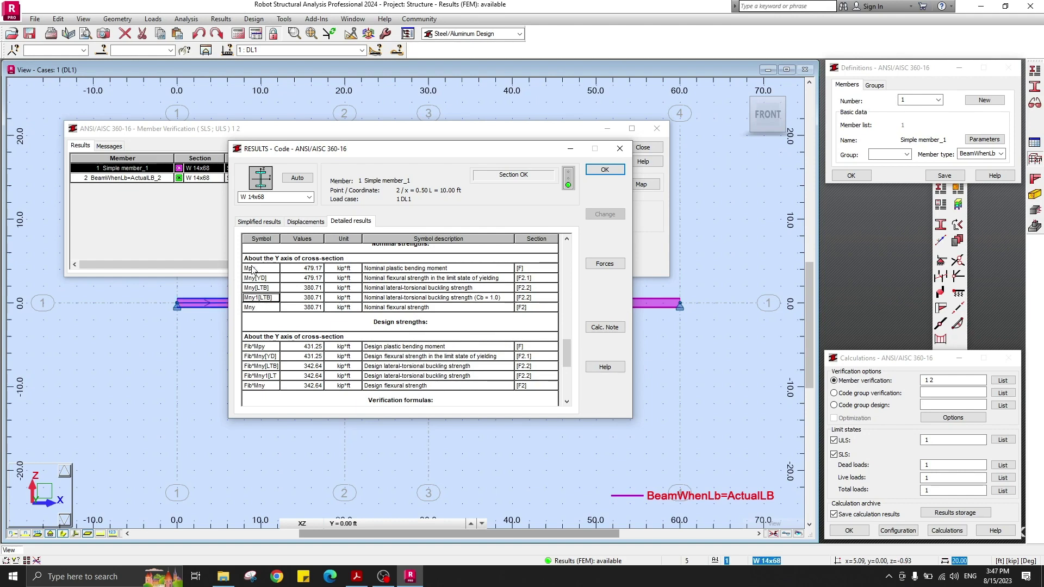
# Switch to the steel design PDF and review Figure 5.13 and the AISC lateral-torsional buckling equations preceding Example 5.4.
pyautogui.click(357, 576)
pyautogui.scroll(20, 484, 188)
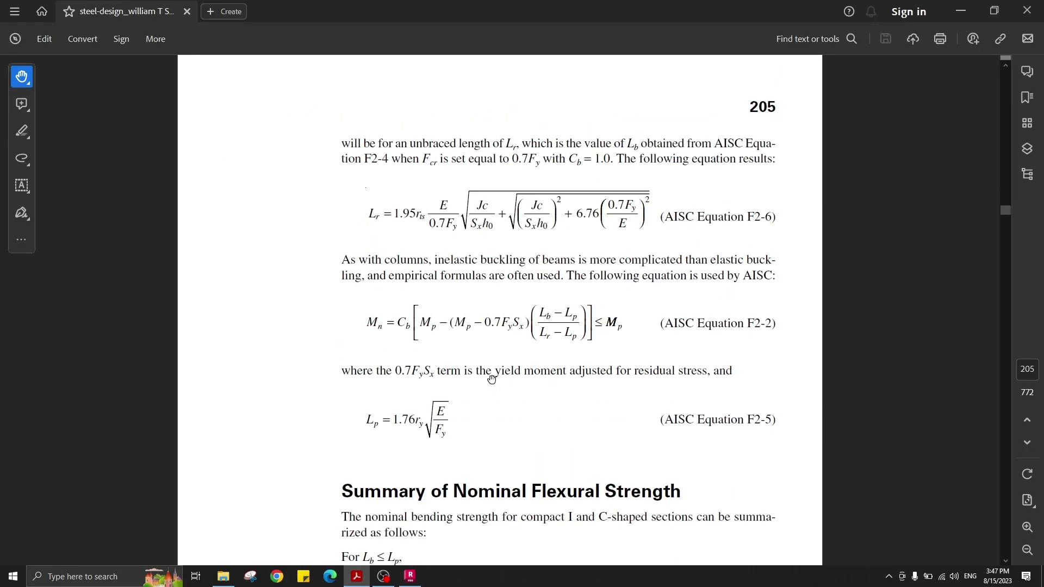
pyautogui.scroll(-1, 530, 309)
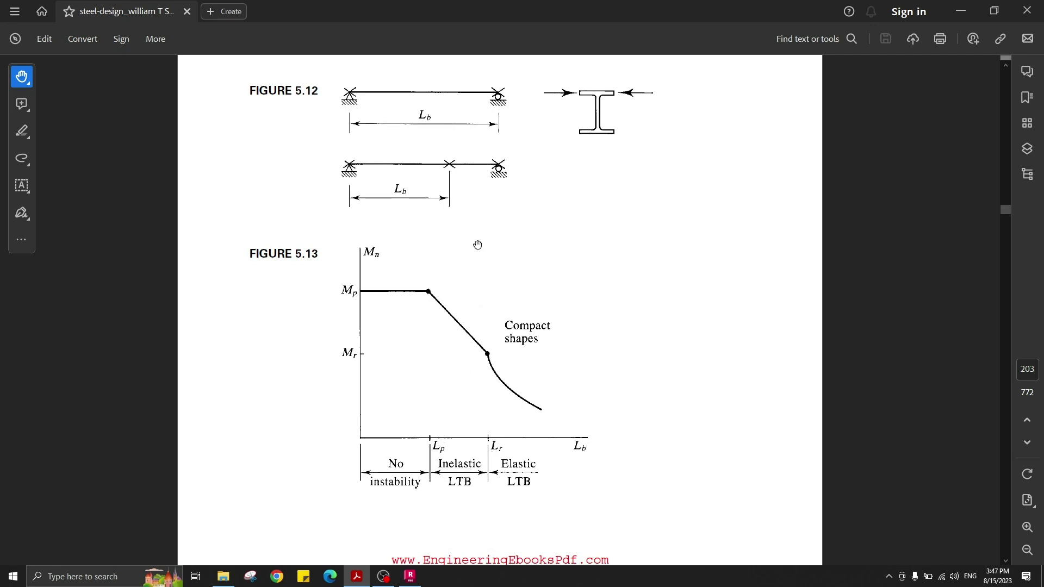
pyautogui.scroll(3, 478, 245)
pyautogui.scroll(-3, 479, 341)
pyautogui.scroll(-5, 533, 273)
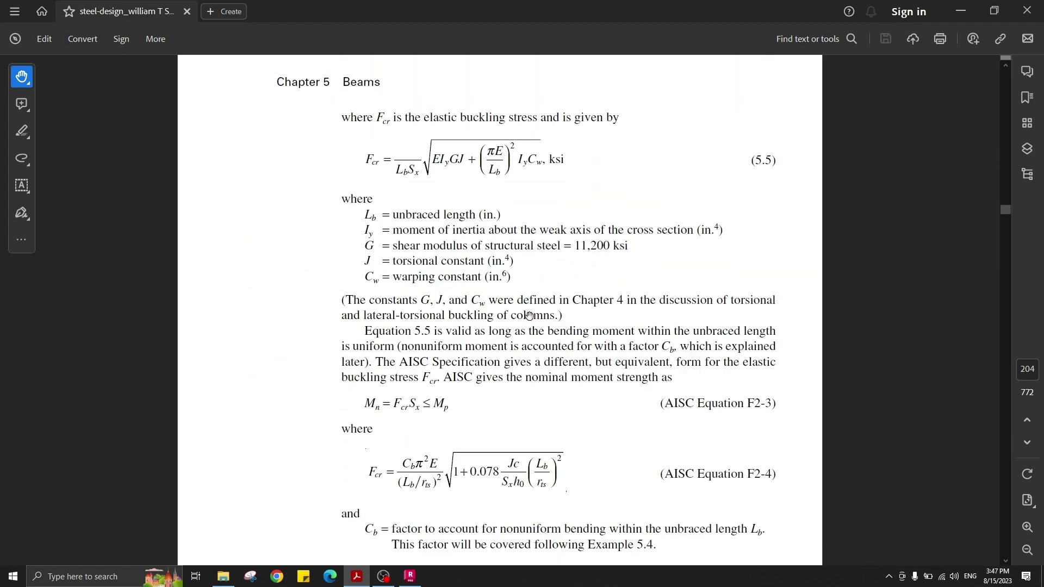
pyautogui.scroll(3, 471, 224)
pyautogui.scroll(-20, 490, 299)
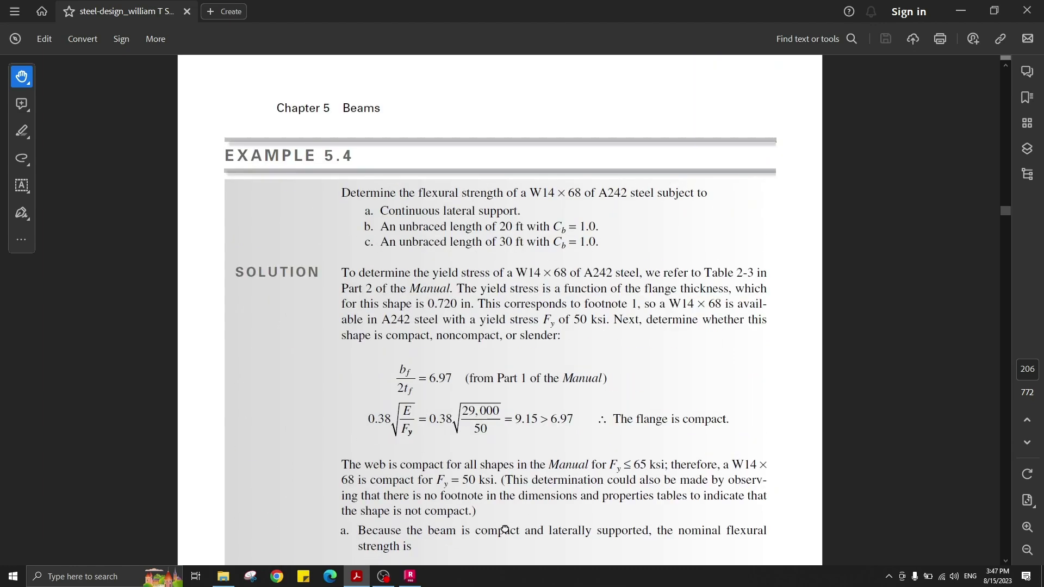
# Read the nominal flexural strength and LRFD design strength for the 20 ft unbraced length in part b of Example 5.4.
pyautogui.scroll(-10, 531, 420)
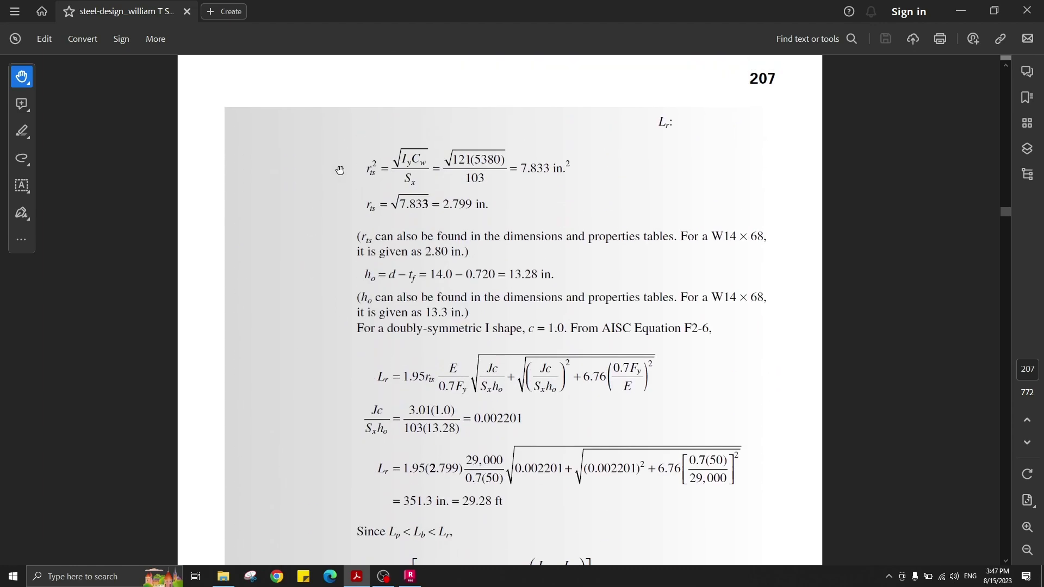
pyautogui.scroll(-3, 446, 178)
pyautogui.scroll(-2, 509, 369)
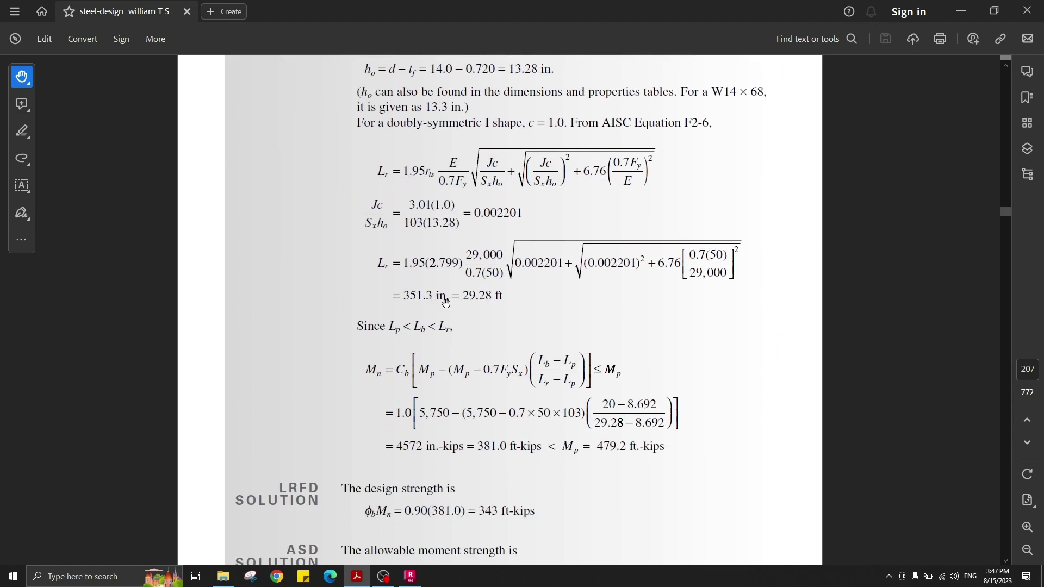
pyautogui.scroll(-3, 525, 321)
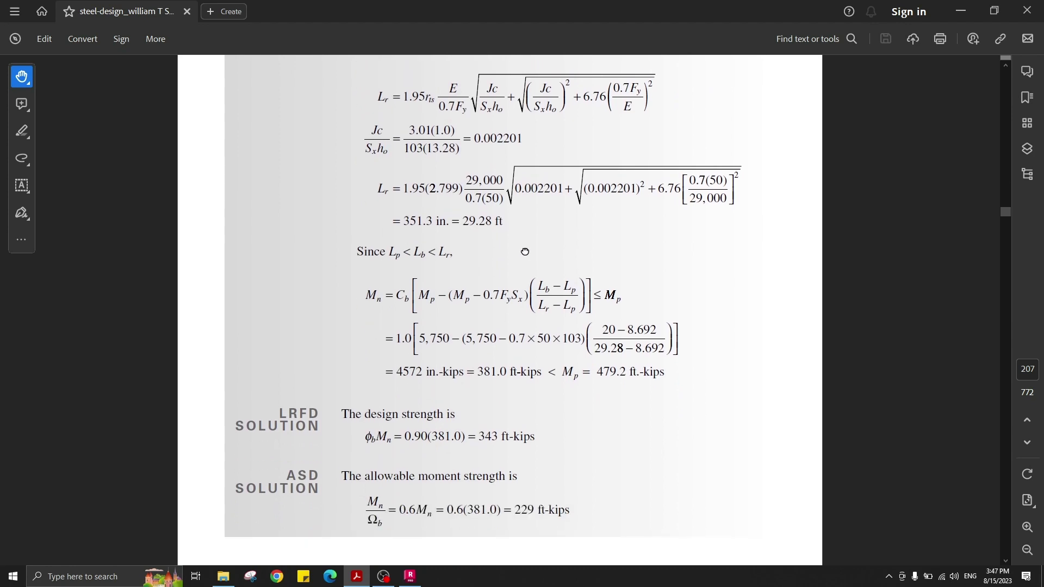
# Go back through Example 5.4 and review how the limiting unbraced lengths Lp and Lr are calculated in part b.
pyautogui.scroll(9, 521, 223)
pyautogui.scroll(6, 521, 222)
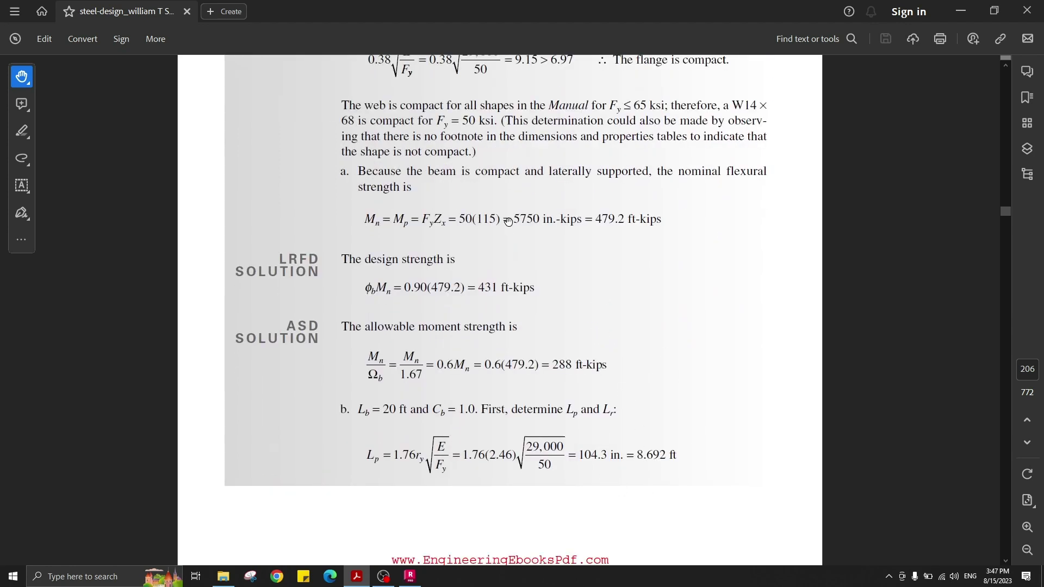
pyautogui.scroll(10, 477, 157)
pyautogui.scroll(-10, 518, 264)
pyautogui.scroll(-10, 582, 326)
pyautogui.scroll(-7, 546, 333)
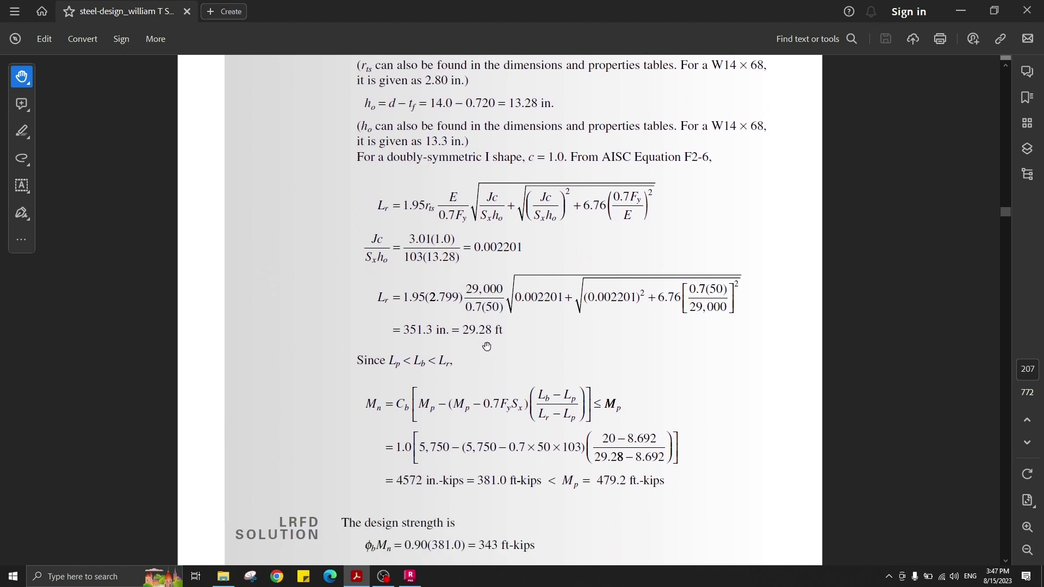
pyautogui.scroll(2, 489, 375)
# Examine member 1's lateral buckling parameters in Robot, and switch to the PDF to review AISC Equations F2-2, F2-5 and F2-6.
pyautogui.click(411, 575)
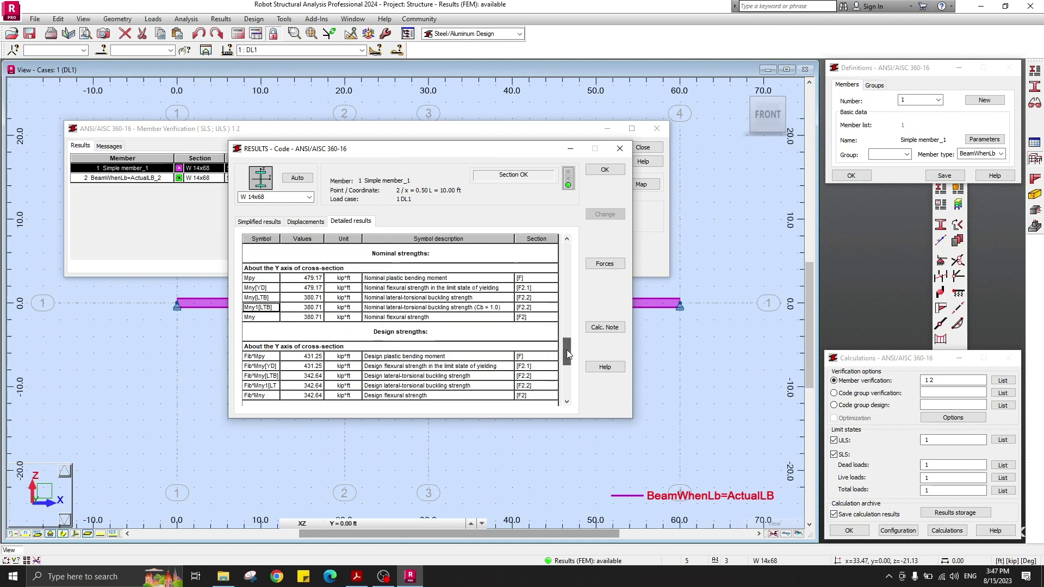
pyautogui.moveTo(566, 350); pyautogui.dragTo(573, 326)
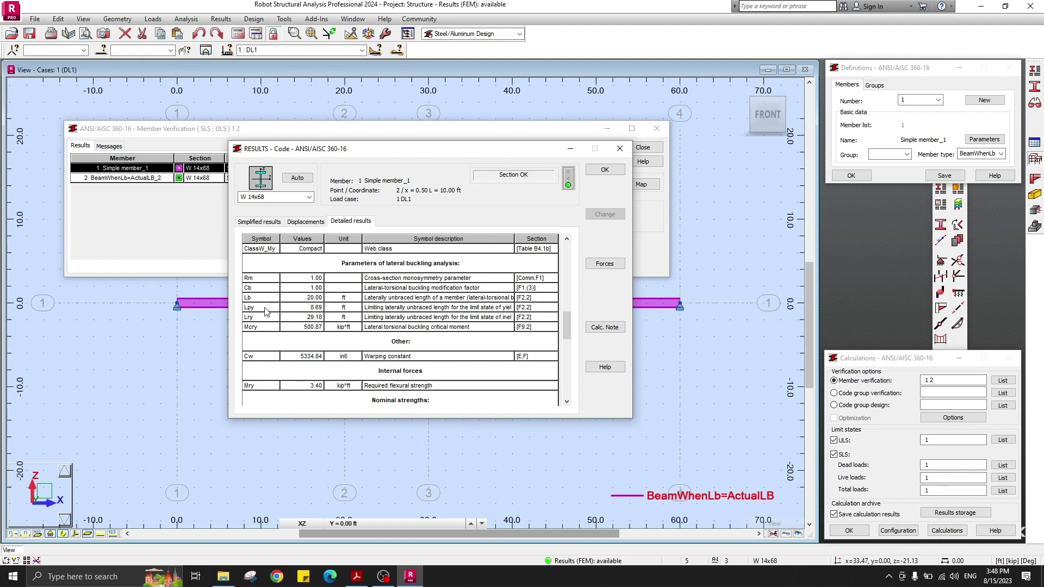
pyautogui.click(356, 576)
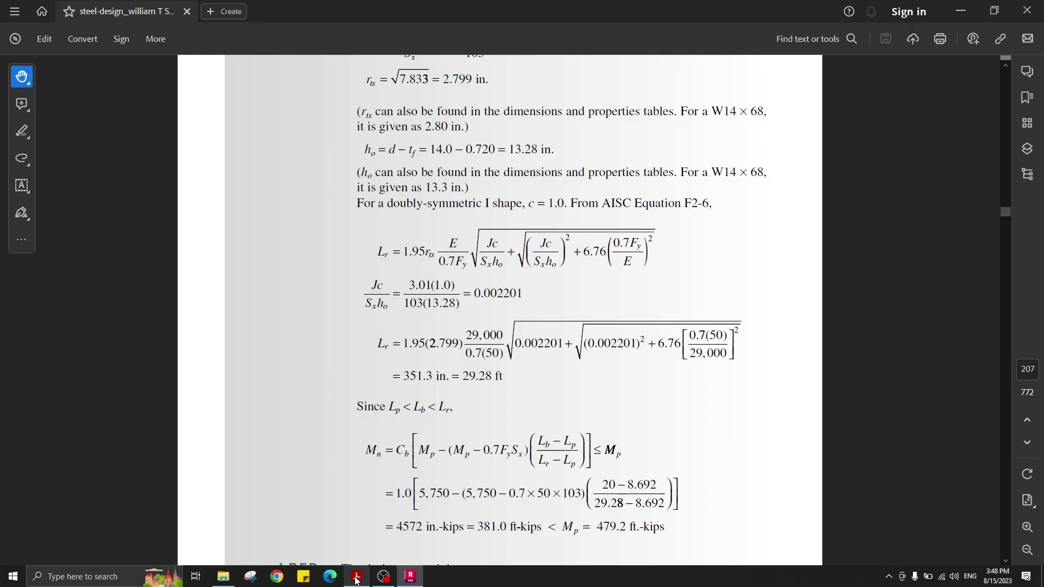
pyautogui.scroll(20, 473, 188)
pyautogui.scroll(15, 472, 188)
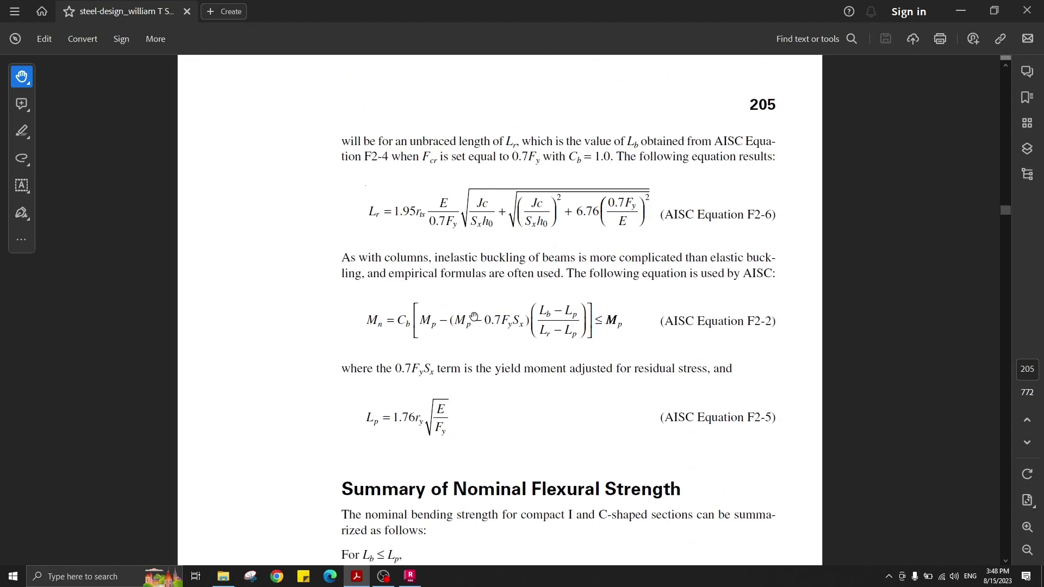
# Return to Robot Structural Analysis and review the design strength in member 1's simplified results.
pyautogui.click(410, 576)
pyautogui.scroll(-1, 472, 244)
pyautogui.click(256, 221)
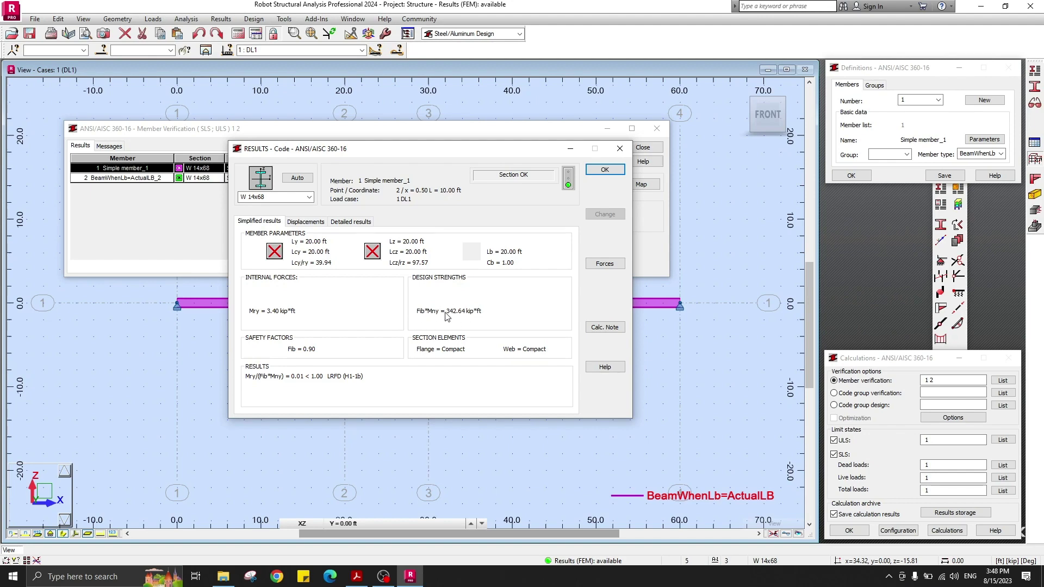
# Switch to the steel design PDF and compare with the LRFD design strength in part b of Example 5.4.
pyautogui.hotkey('alt', 'Tab')
pyautogui.scroll(-10, 505, 499)
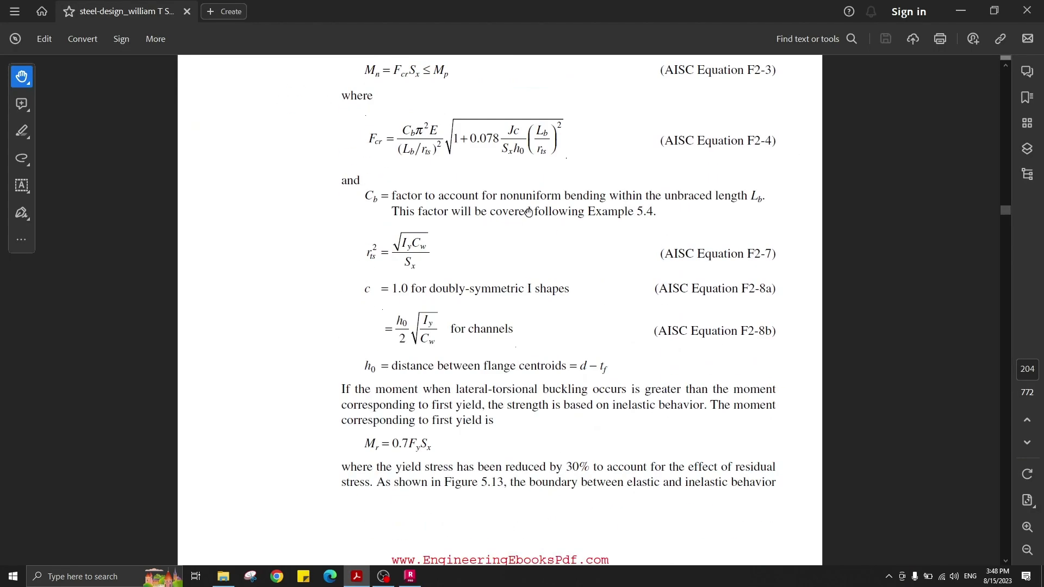
pyautogui.scroll(-15, 505, 499)
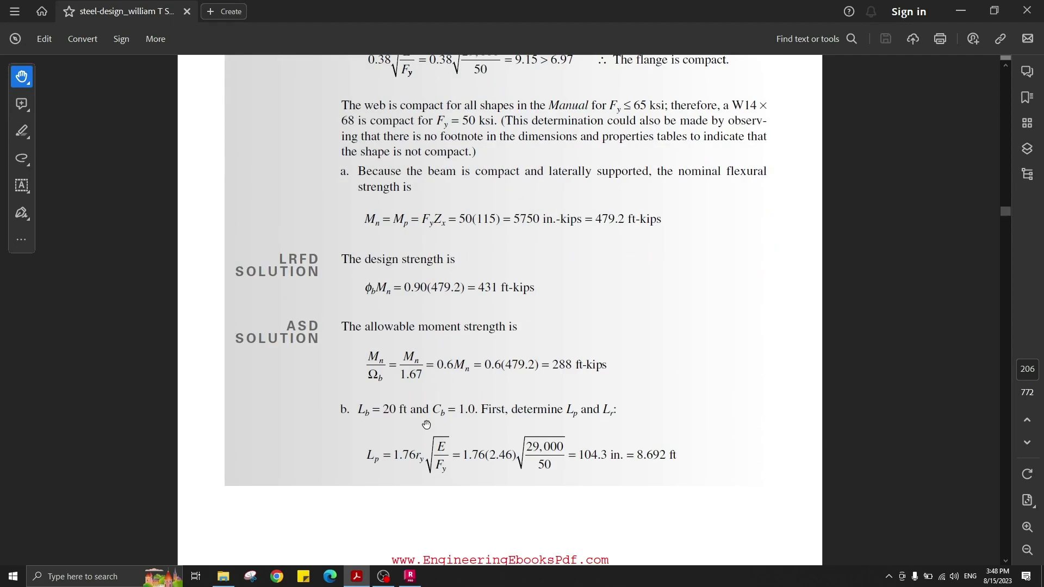
pyautogui.scroll(-15, 480, 426)
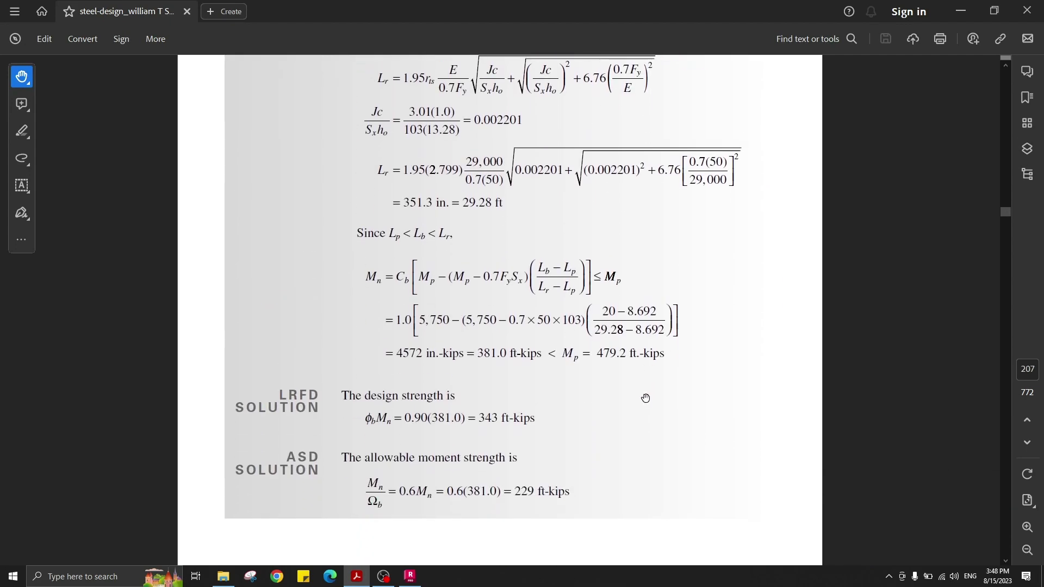
# Cross-check member 1's design strength in Robot Structural Analysis against the LRFD solution of part b in the steel design PDF.
pyautogui.scroll(-1, 646, 398)
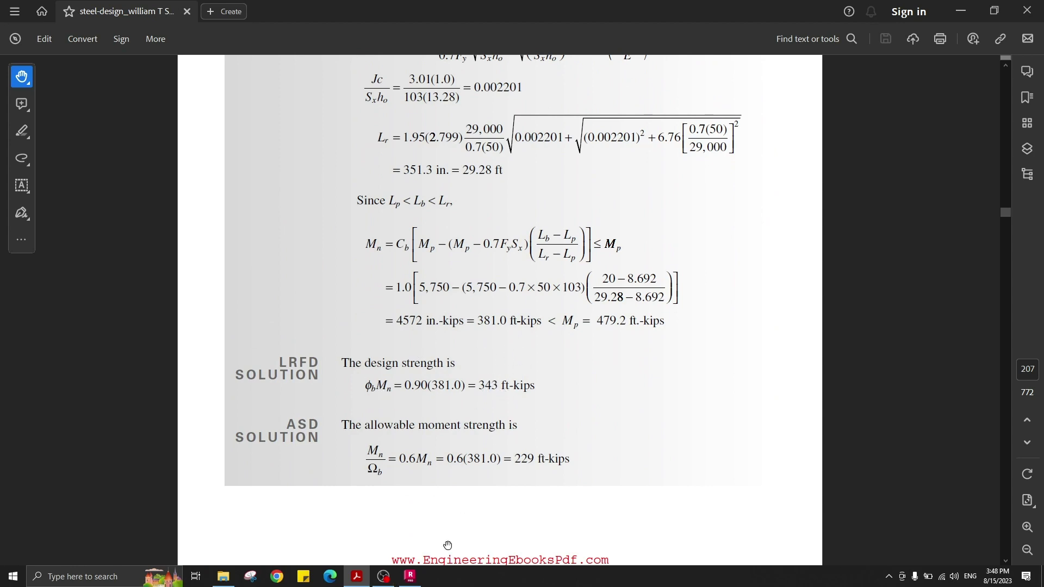
pyautogui.hotkey('alt', 'Tab')
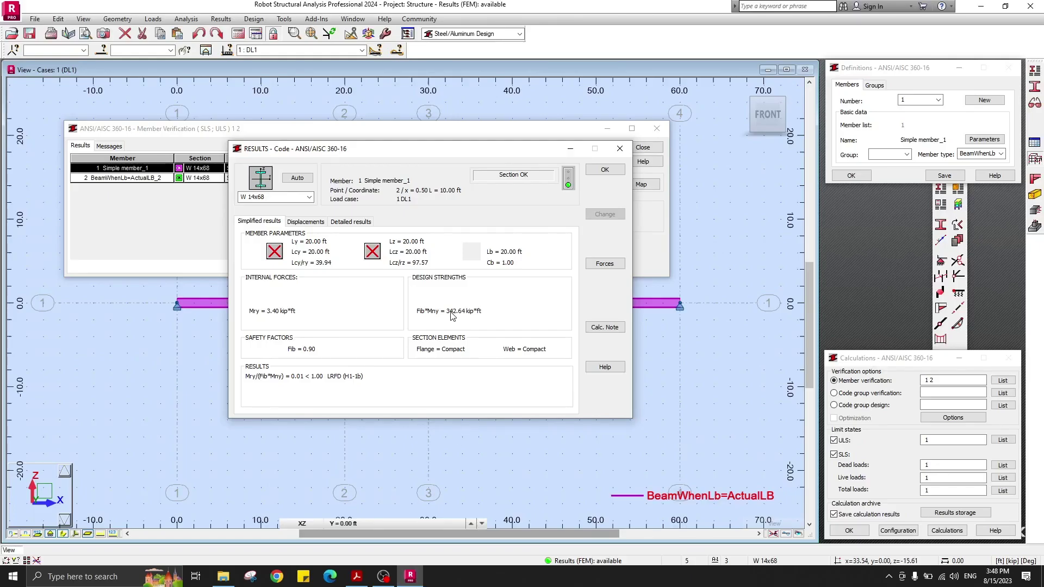
pyautogui.click(356, 576)
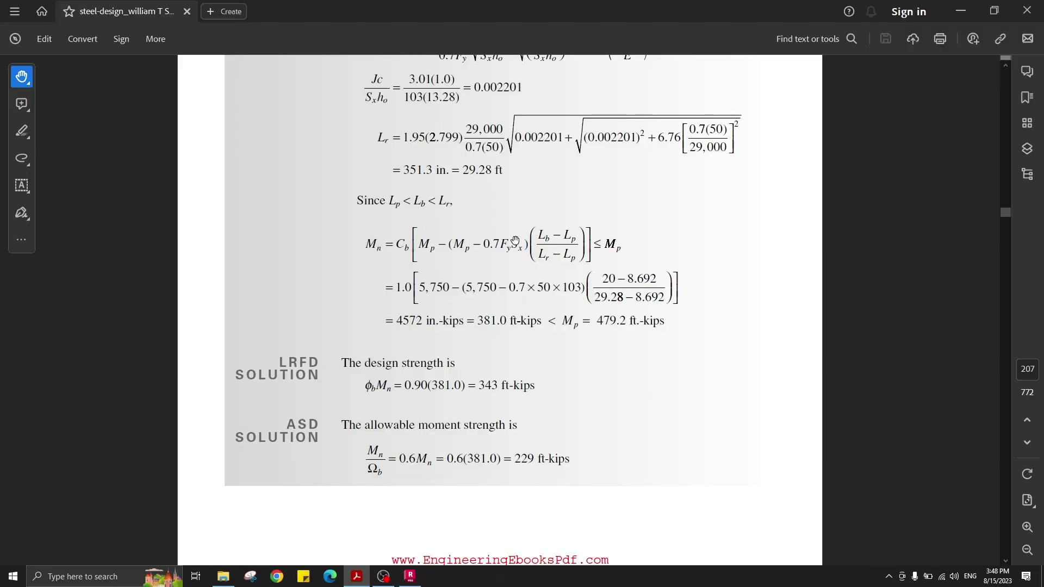
# Look through the 30 ft unbraced length solution of Example 5.4 and recheck the limiting length Lr calculated in part b.
pyautogui.scroll(-5, 548, 288)
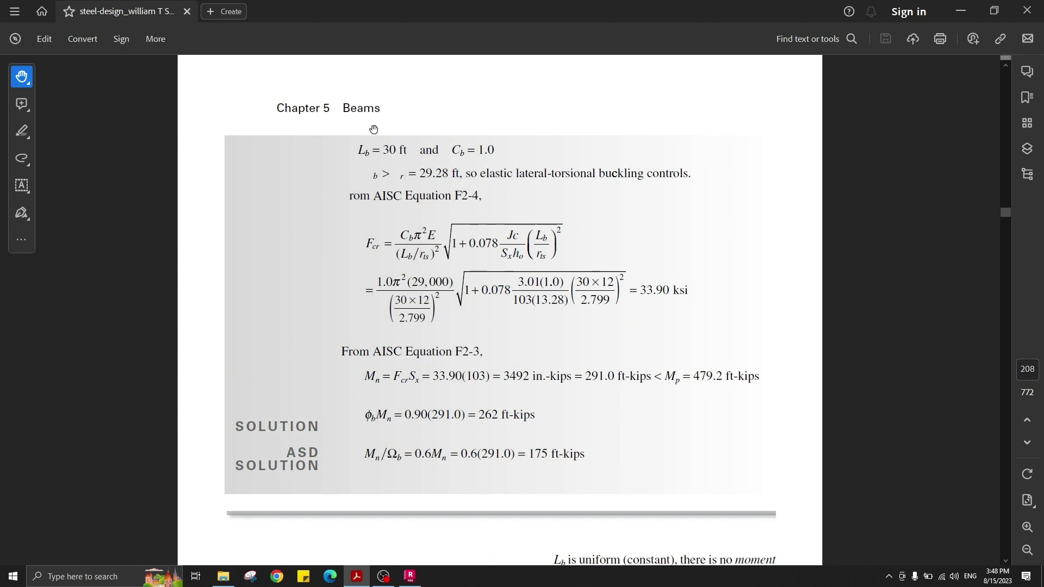
pyautogui.scroll(10, 522, 266)
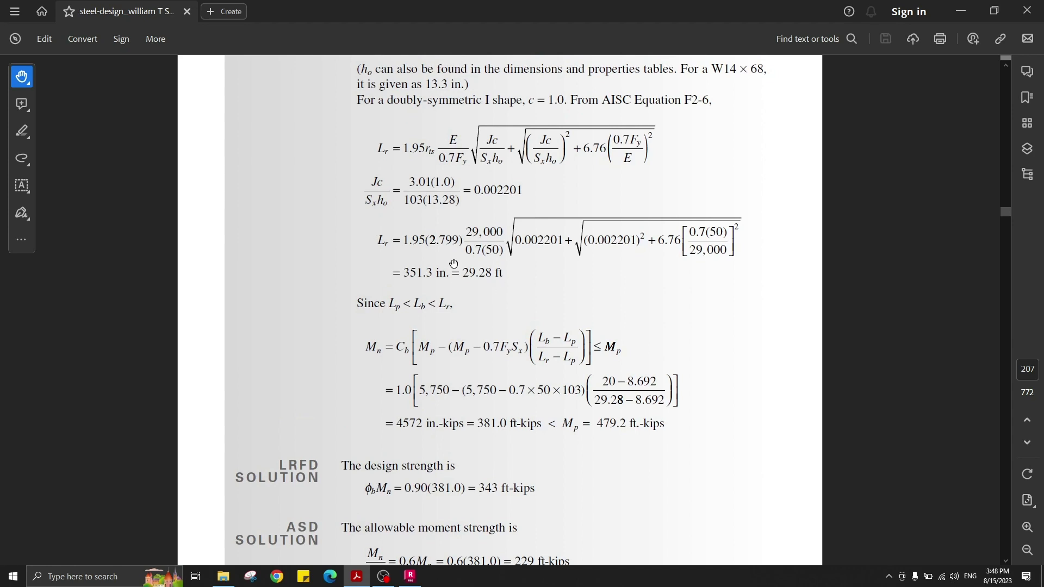
pyautogui.scroll(-10, 481, 285)
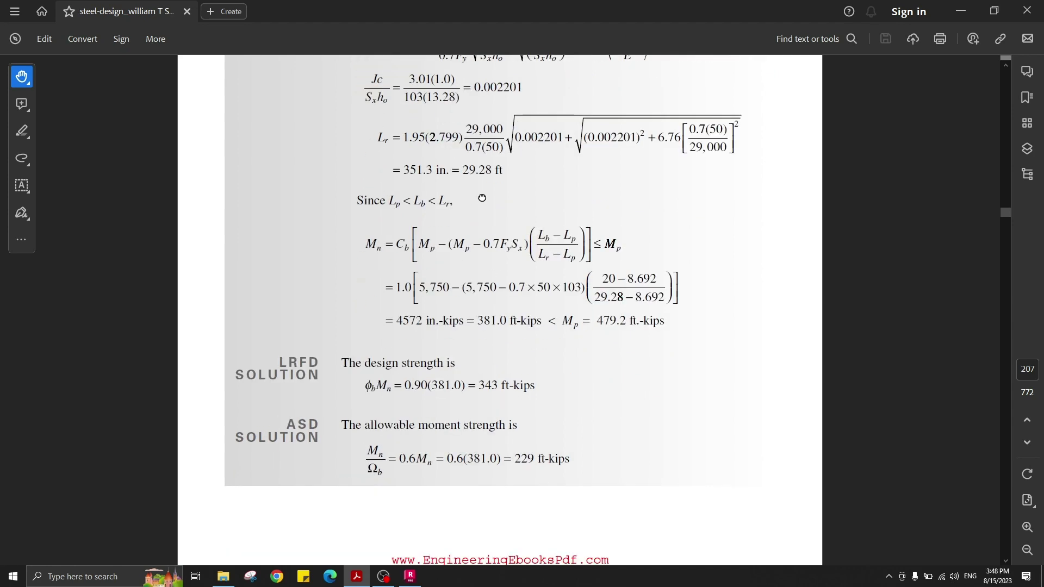
# Return to Robot Structural Analysis, close member 1's results, and open the detailed results of member 2, BeamWhenLb=ActualLB_2.
pyautogui.click(409, 575)
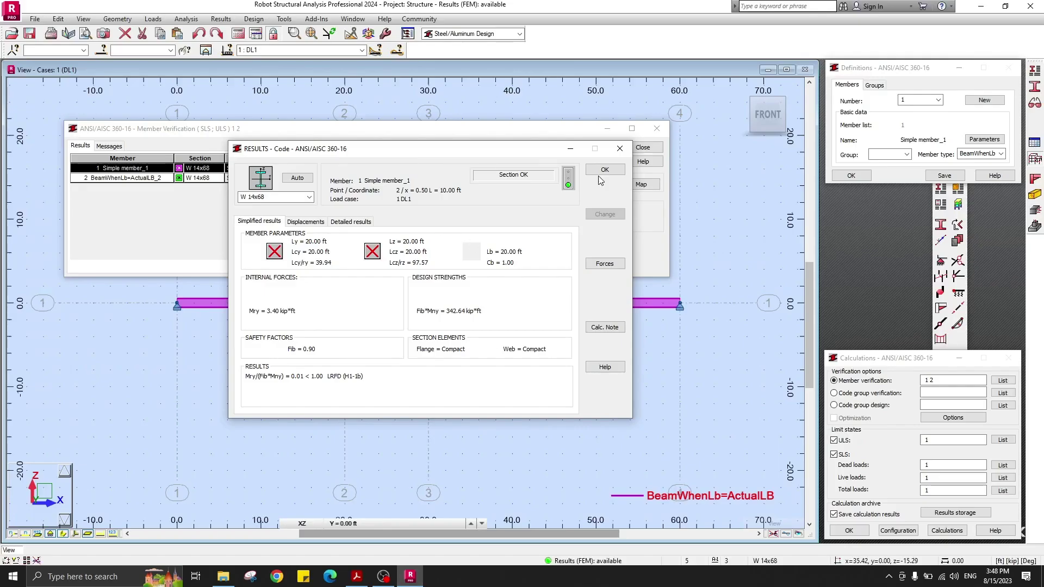
pyautogui.click(615, 173)
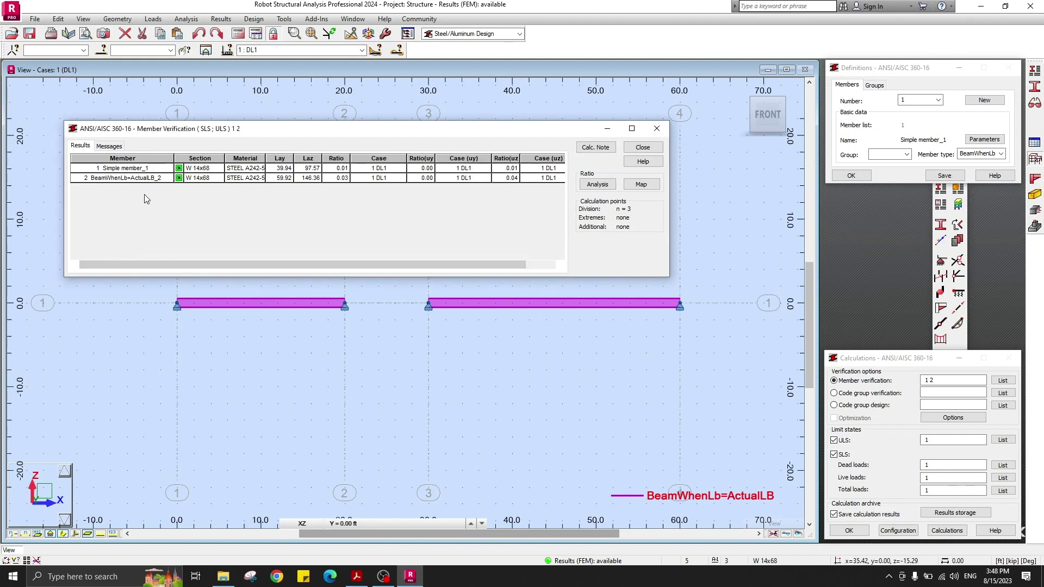
pyautogui.doubleClick(339, 179)
pyautogui.moveTo(428, 213); pyautogui.dragTo(442, 131)
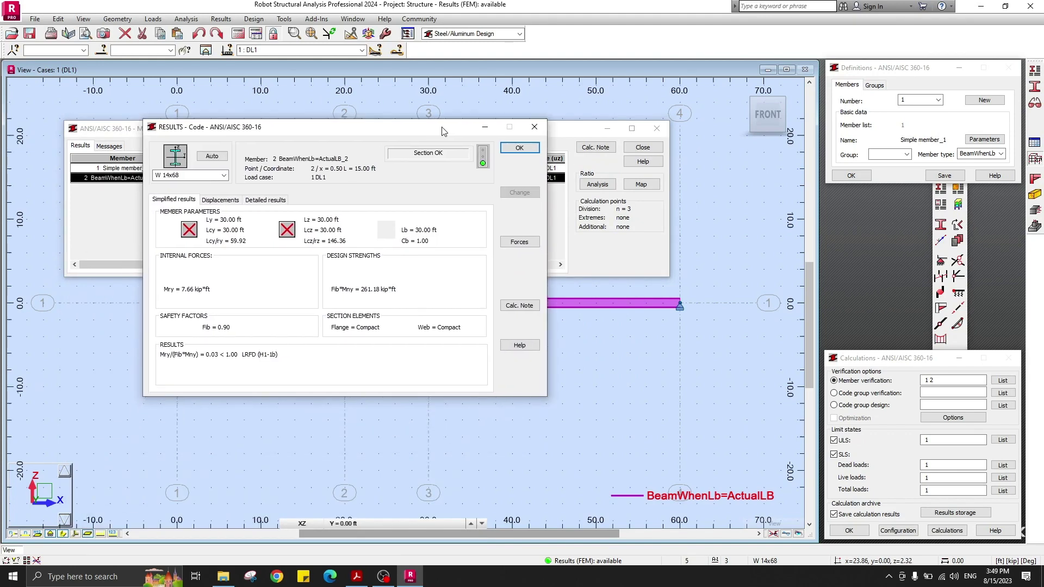
pyautogui.click(220, 200)
pyautogui.click(265, 199)
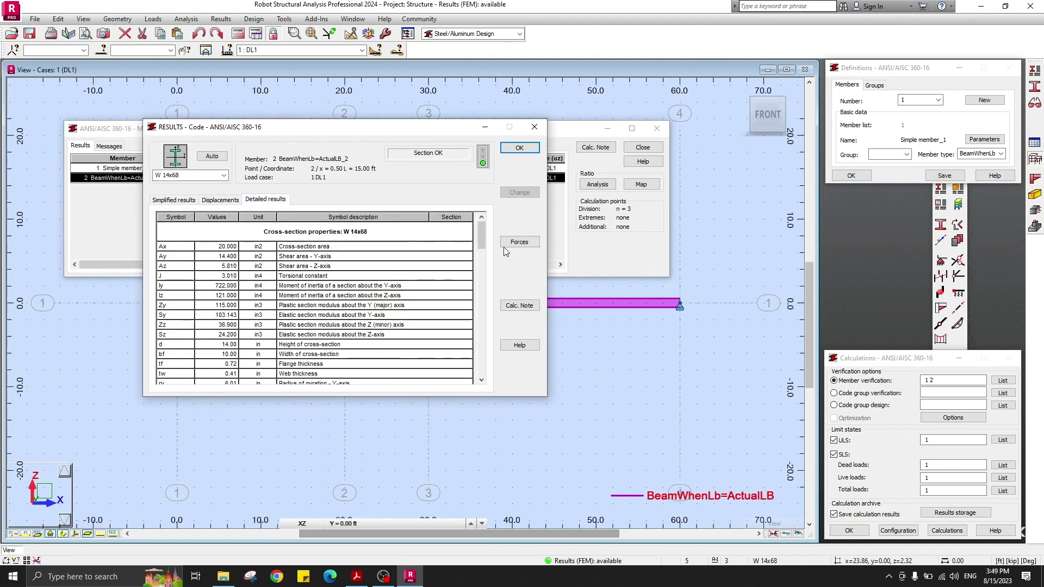
# Examine member 2's lateral buckling parameters Lb, Lpy and Lry, and its nominal and design flexural strengths.
pyautogui.scroll(-5, 466, 335)
pyautogui.scroll(5, 466, 335)
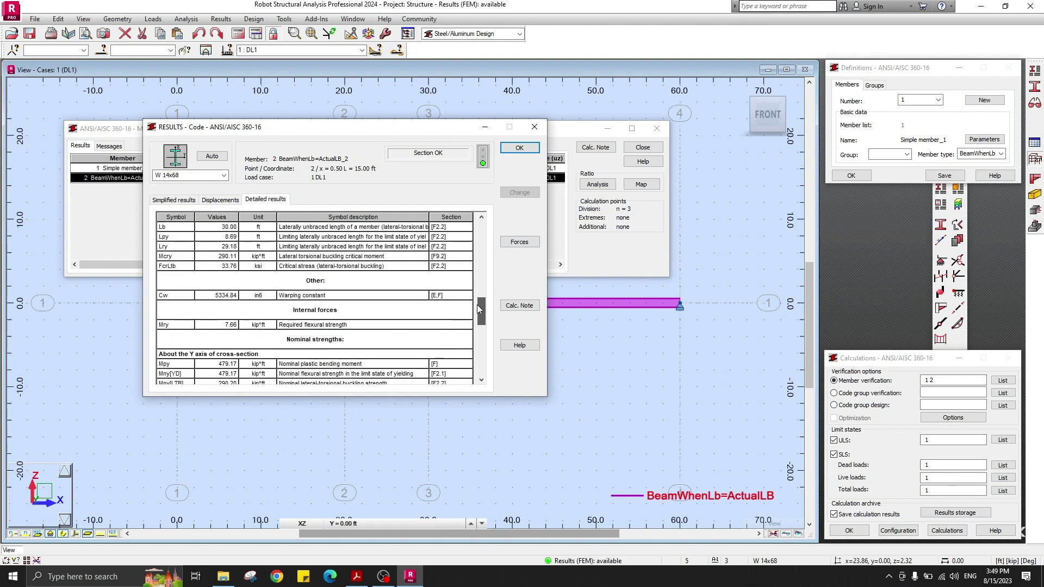
pyautogui.click(172, 258)
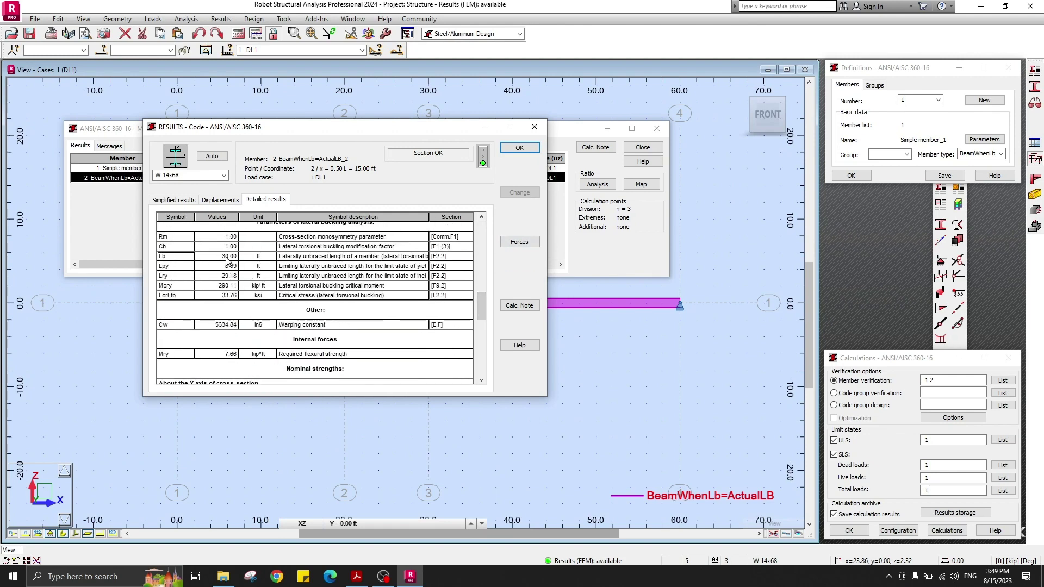
pyautogui.click(168, 267)
pyautogui.click(169, 278)
pyautogui.moveTo(478, 302); pyautogui.dragTo(481, 337)
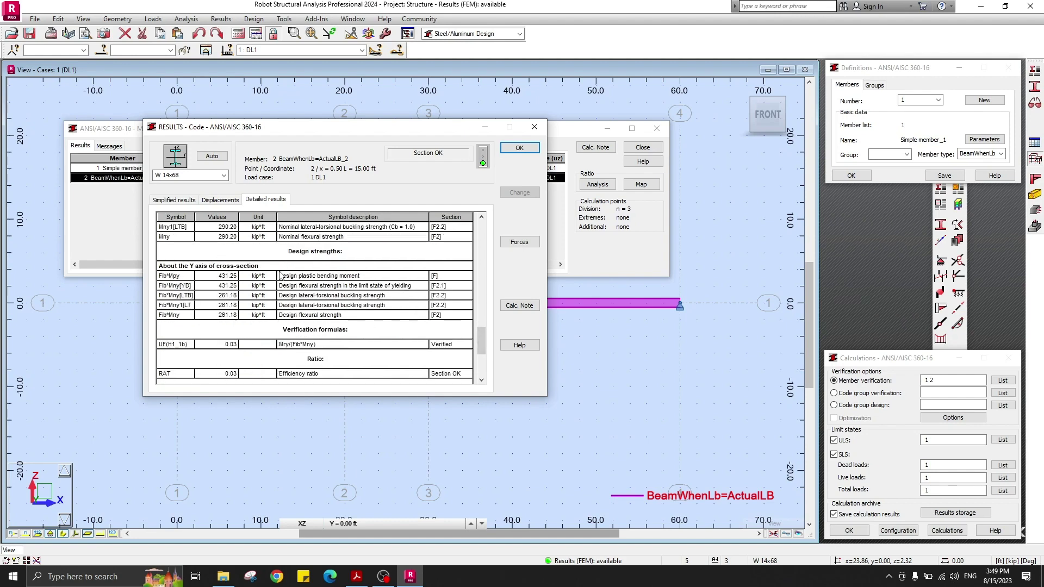
pyautogui.scroll(1, 281, 276)
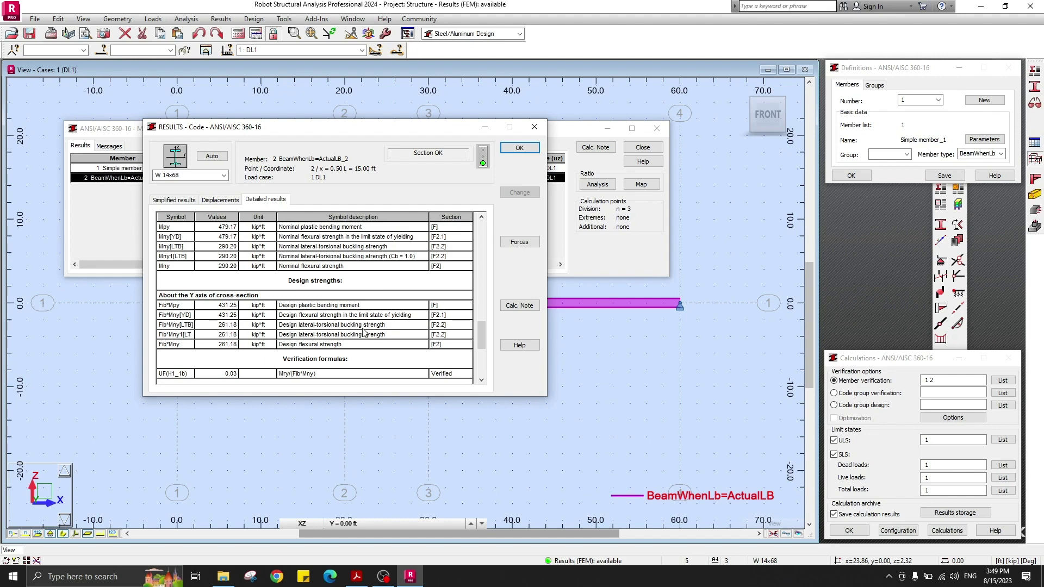
pyautogui.scroll(-1, 481, 316)
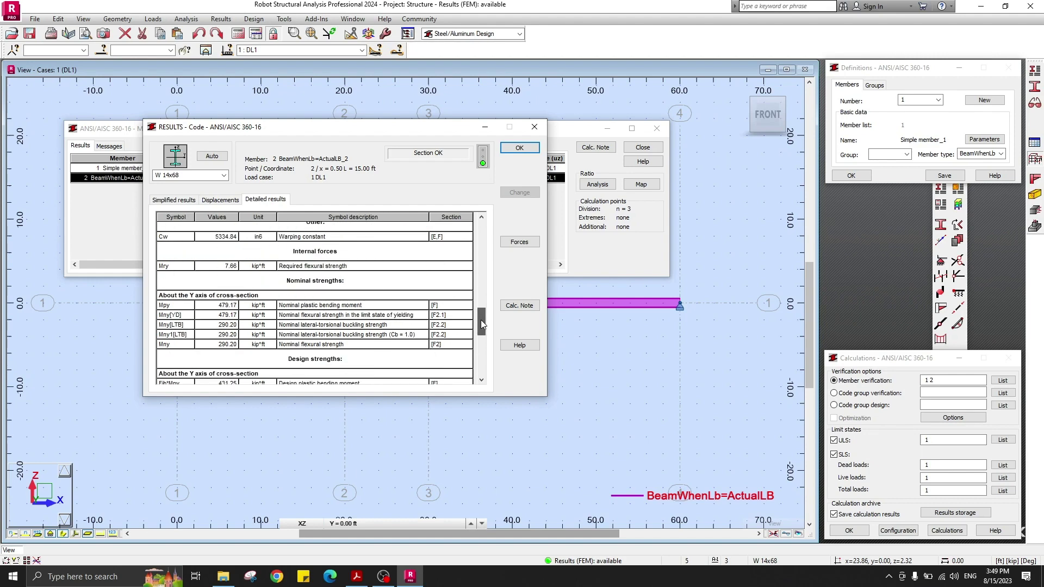
# Show member 2's simplified results, and switch to the PDF to compare its design strength with the textbook's 30 ft case.
pyautogui.click(163, 201)
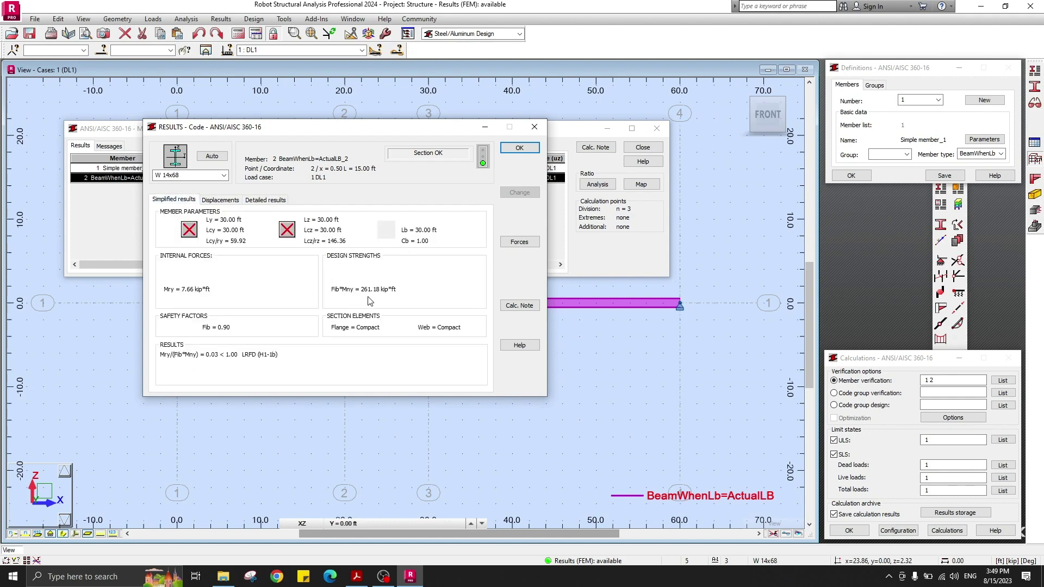
pyautogui.click(356, 576)
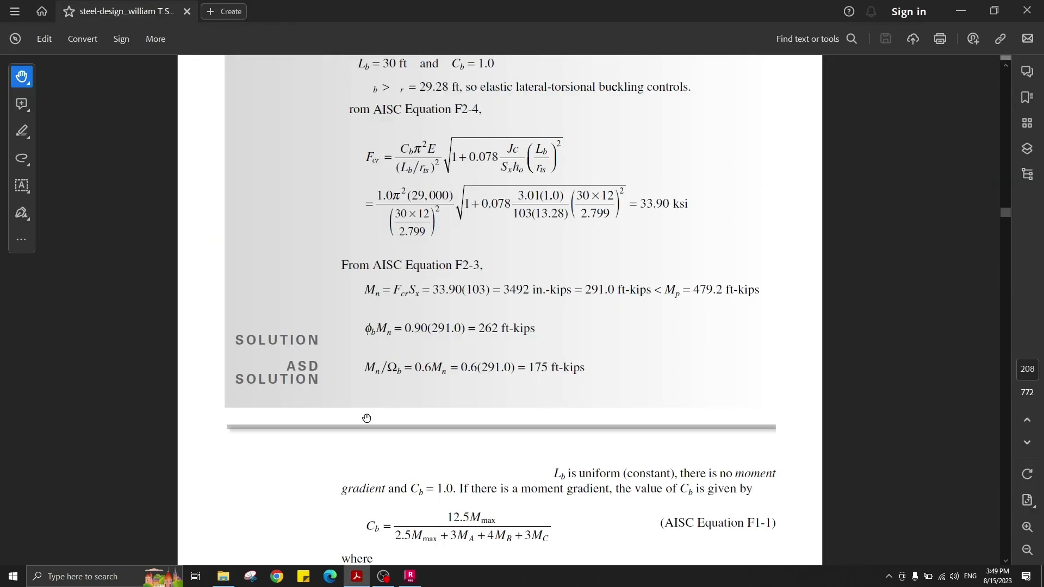
pyautogui.scroll(-2, 513, 186)
pyautogui.scroll(1, 513, 186)
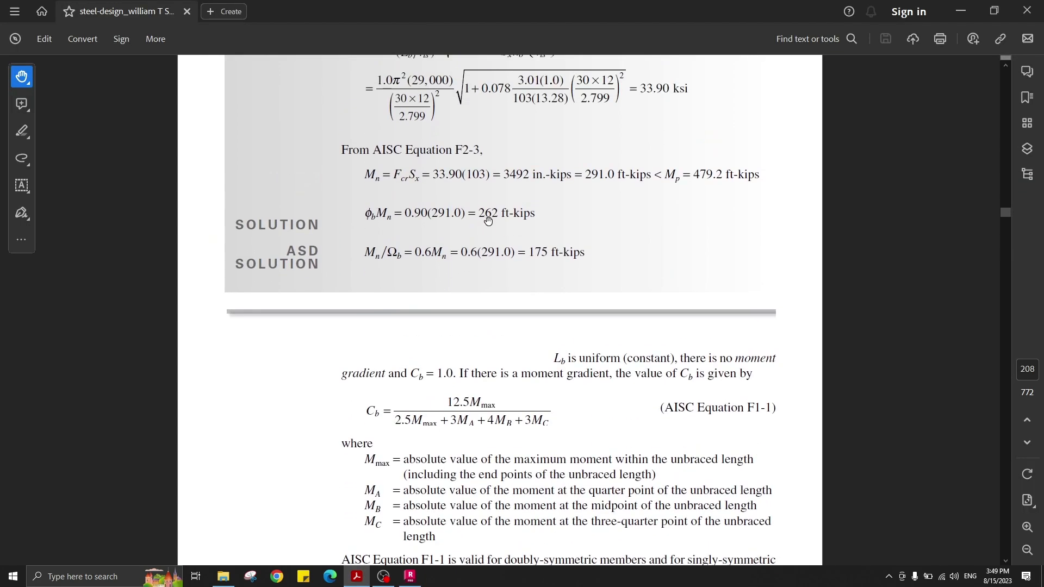
pyautogui.scroll(4, 488, 220)
# Return to Robot Structural Analysis, close member 2's results, and move the Member Verification window clear of the beams.
pyautogui.click(410, 576)
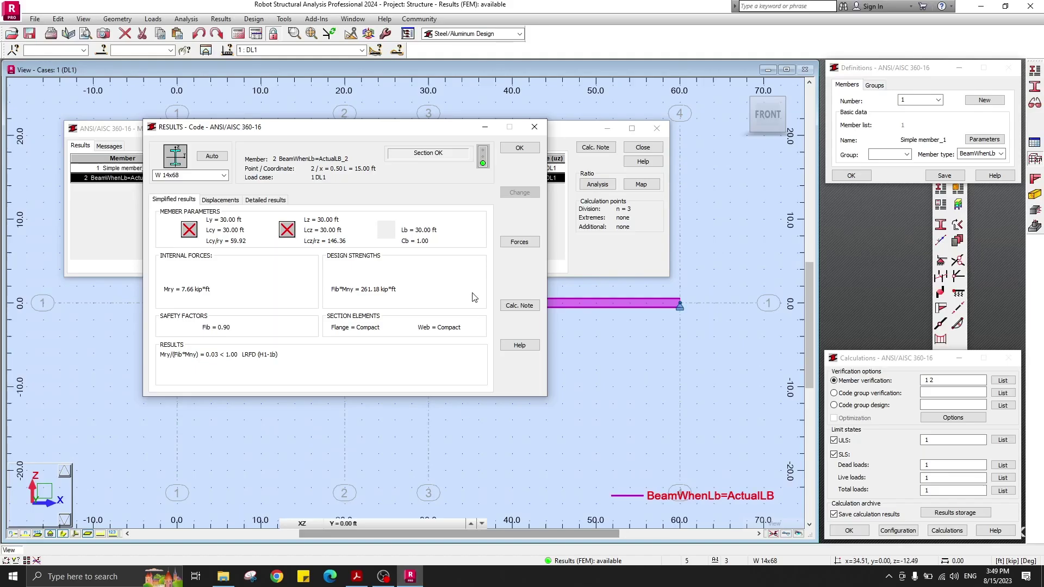
pyautogui.click(520, 148)
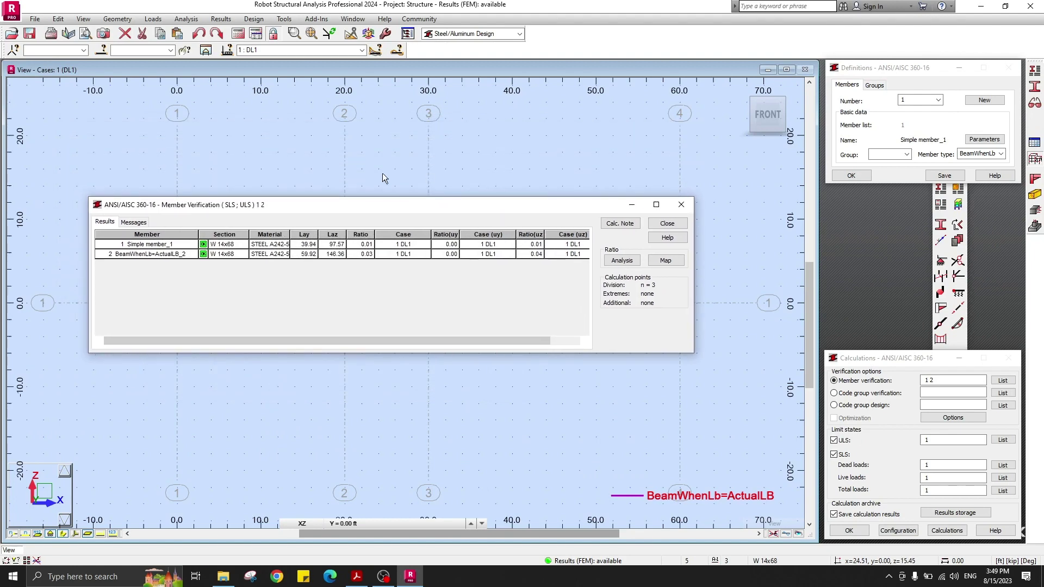
pyautogui.moveTo(421, 206); pyautogui.dragTo(469, 138)
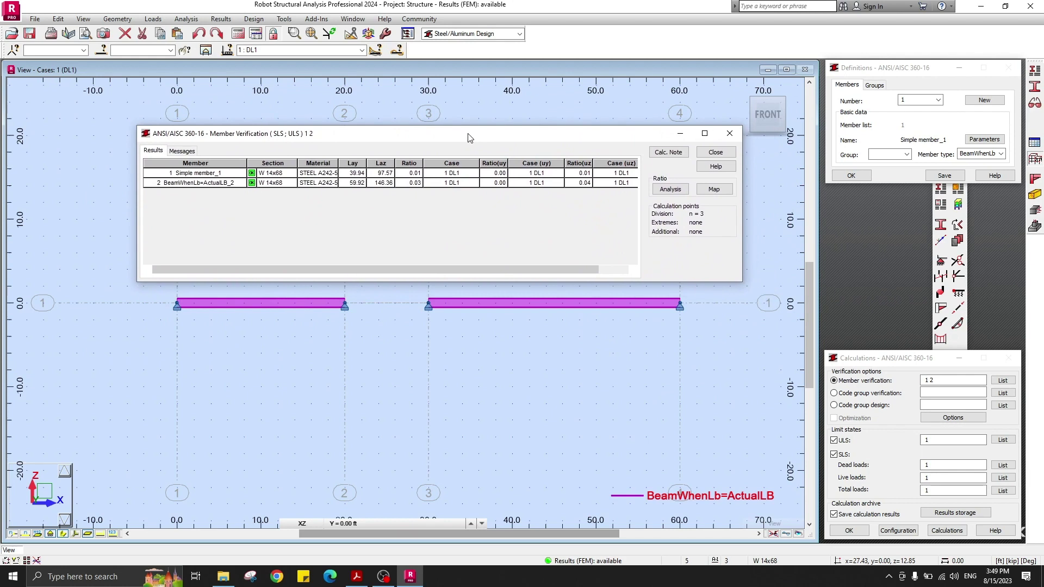